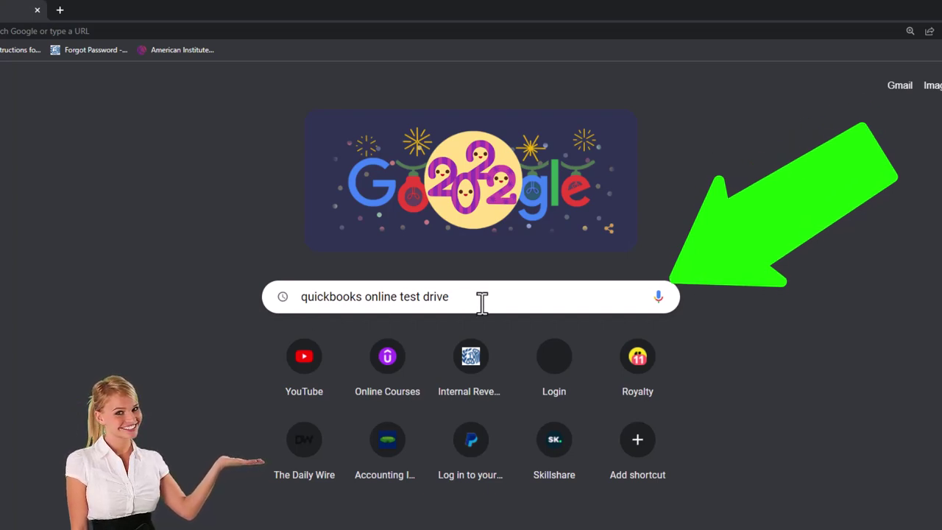
- Search Google for the QuickBooks Online test drive, then go to the QuickBooks Online 2022 vs Excel lesson
key(Return)
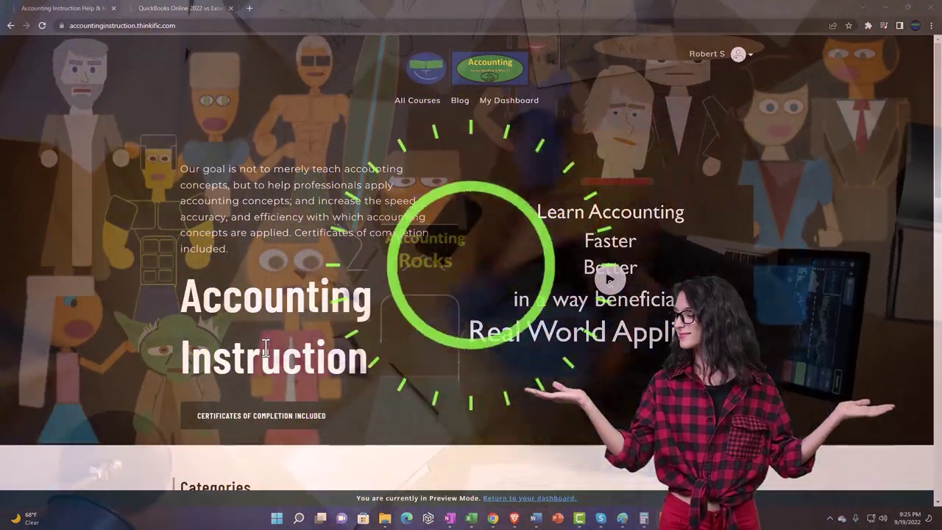
scroll(131, 408, down, 6)
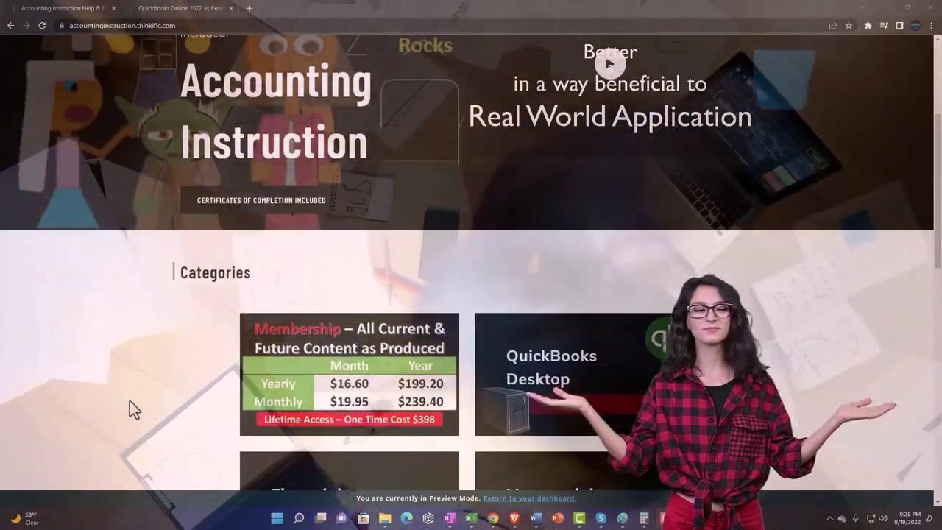
scroll(130, 403, down, 1)
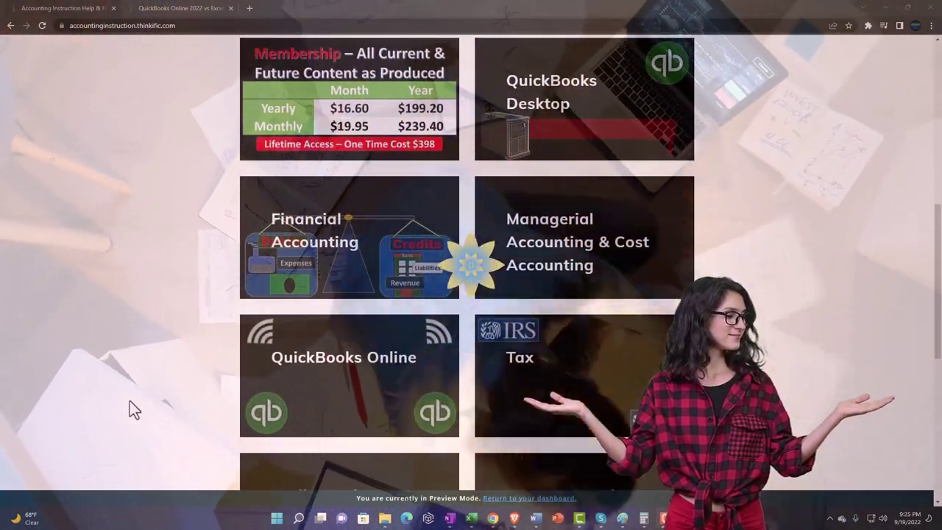
scroll(130, 403, down, 4)
scroll(130, 409, down, 2)
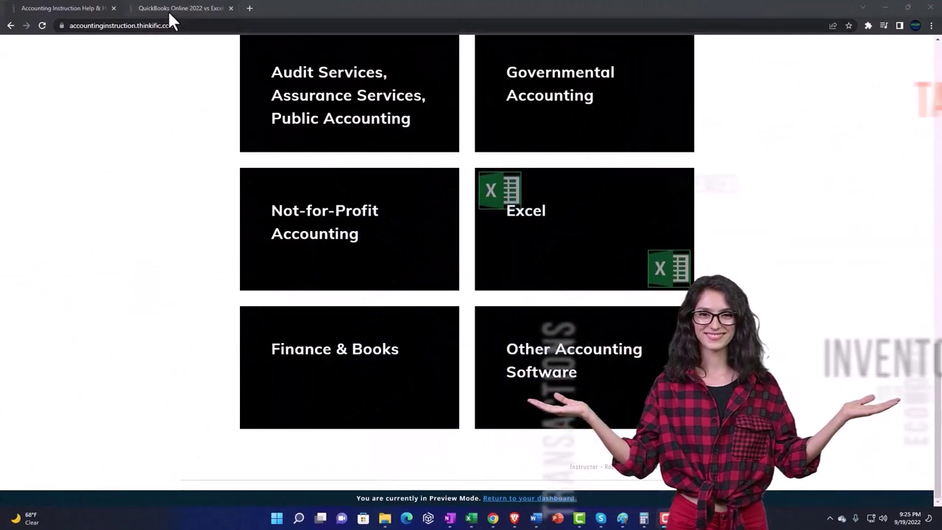
click(168, 11)
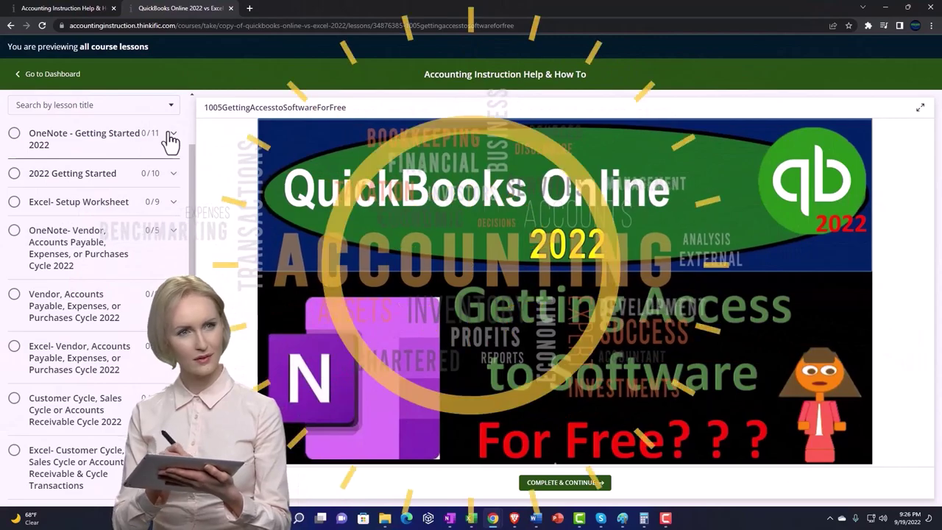
- Expand the OneNote - Getting Started 2022 section in the lesson sidebar
click(170, 139)
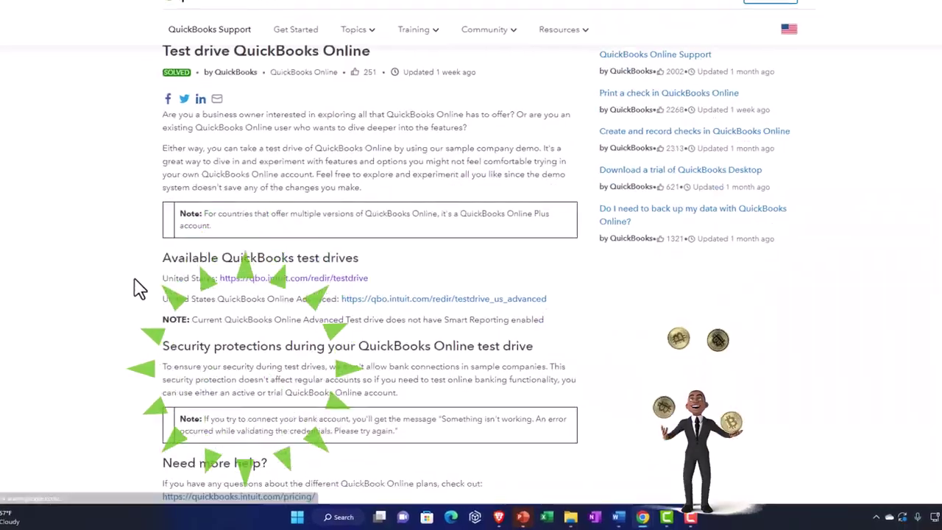
- Launch the United States QuickBooks Online test drive and zoom the page to 125%
click(235, 278)
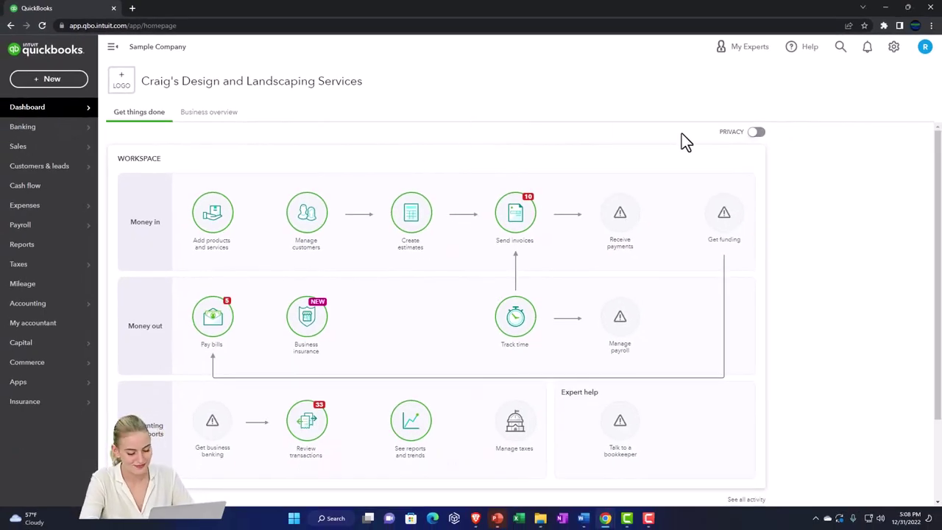
key(ctrl+plus)
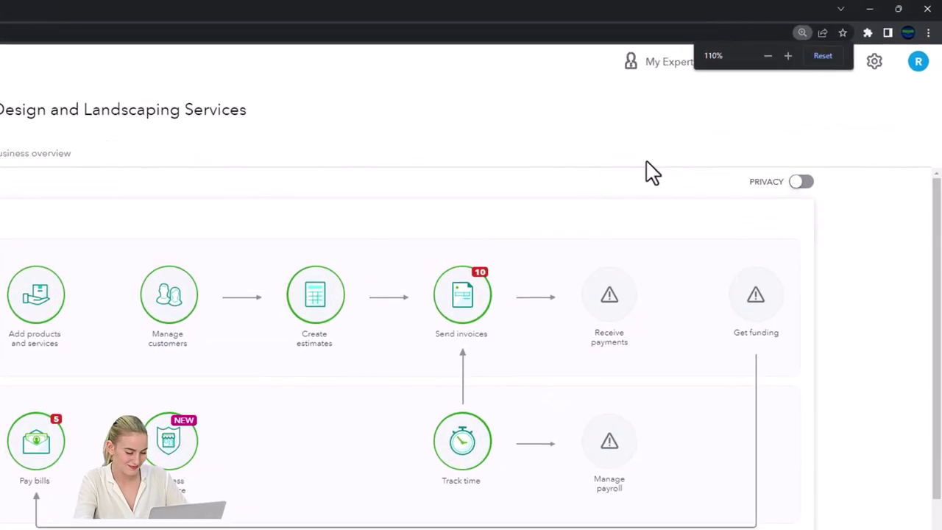
key(ctrl+plus)
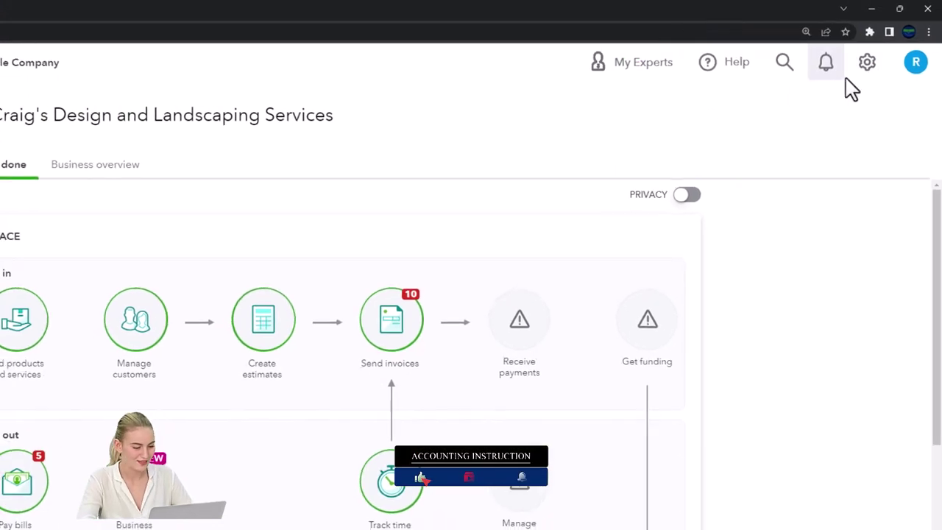
click(864, 64)
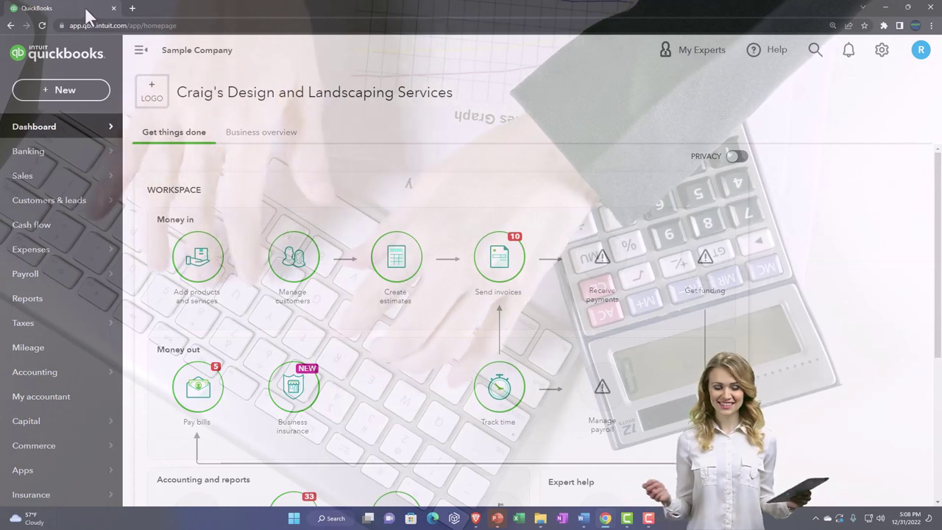
- Duplicate the QuickBooks tab twice to get three copies of the sample company
right_click(85, 7)
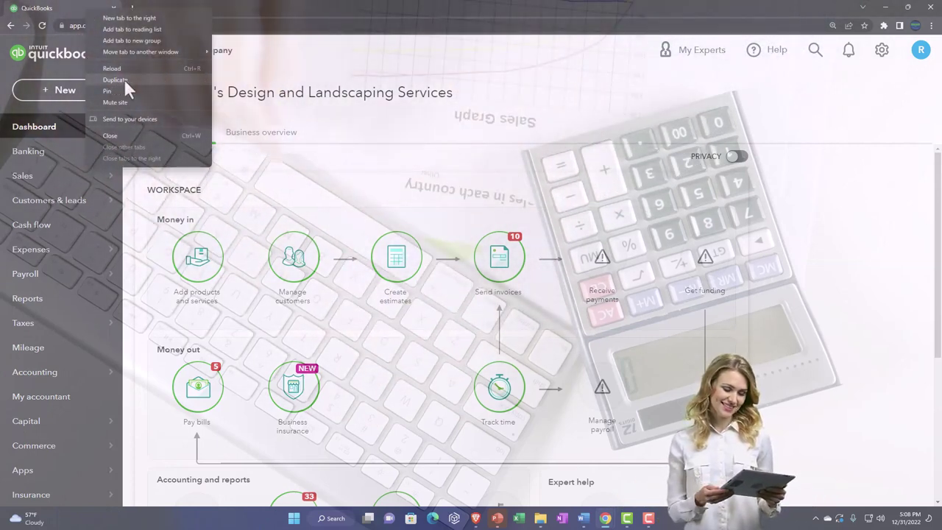
click(139, 79)
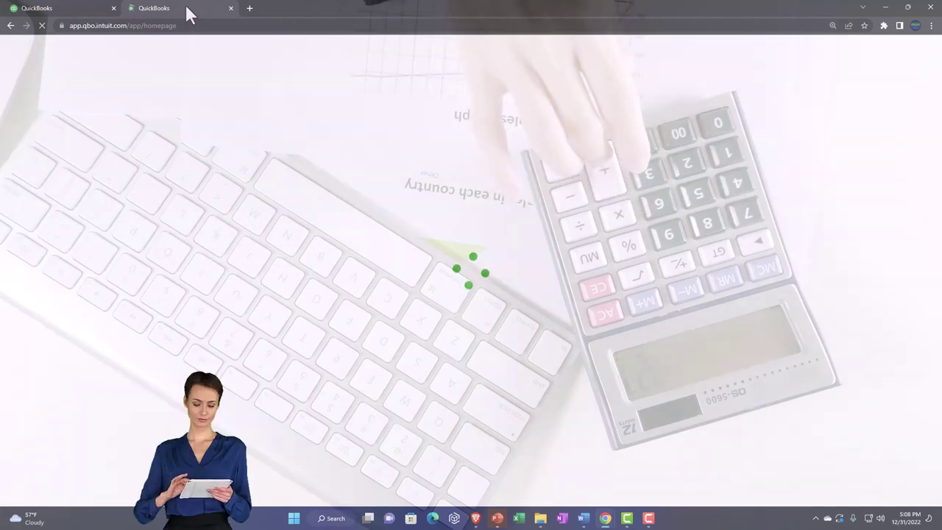
right_click(186, 8)
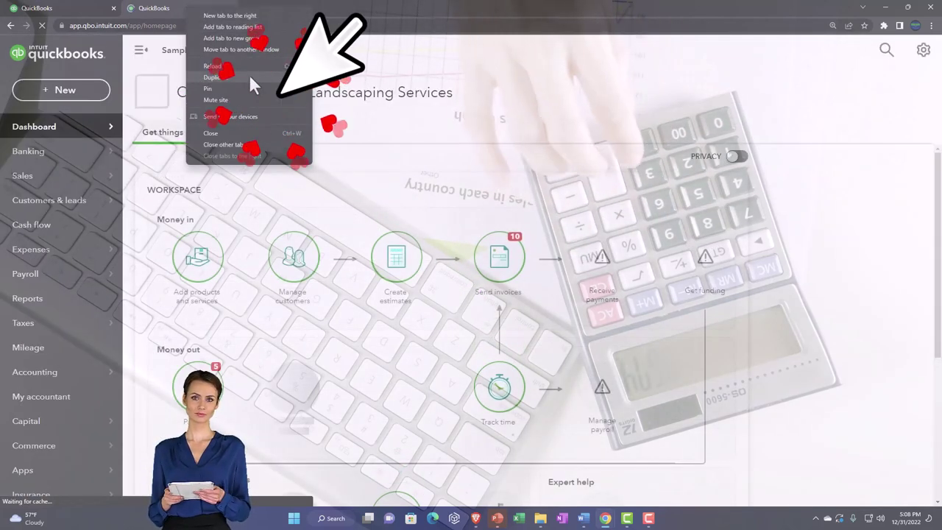
click(250, 76)
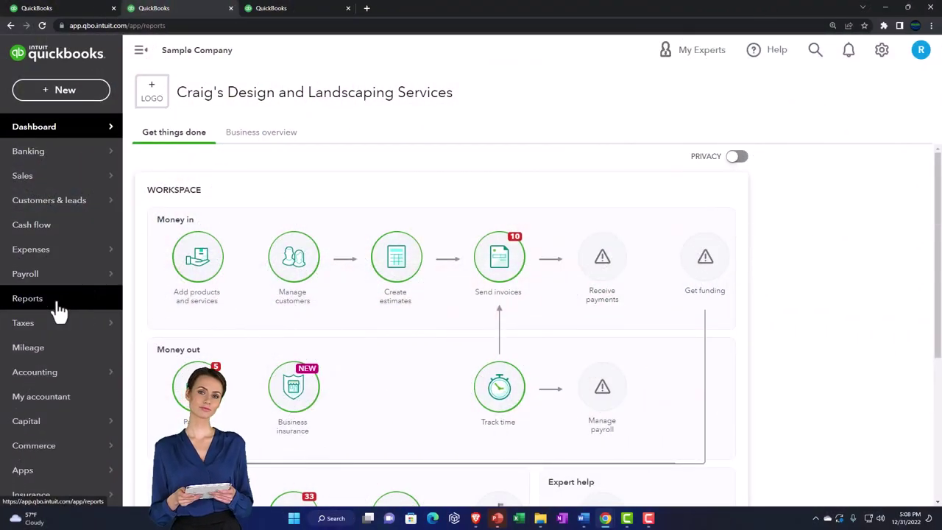
- Open the Balance Sheet report in the second QuickBooks copy
click(57, 303)
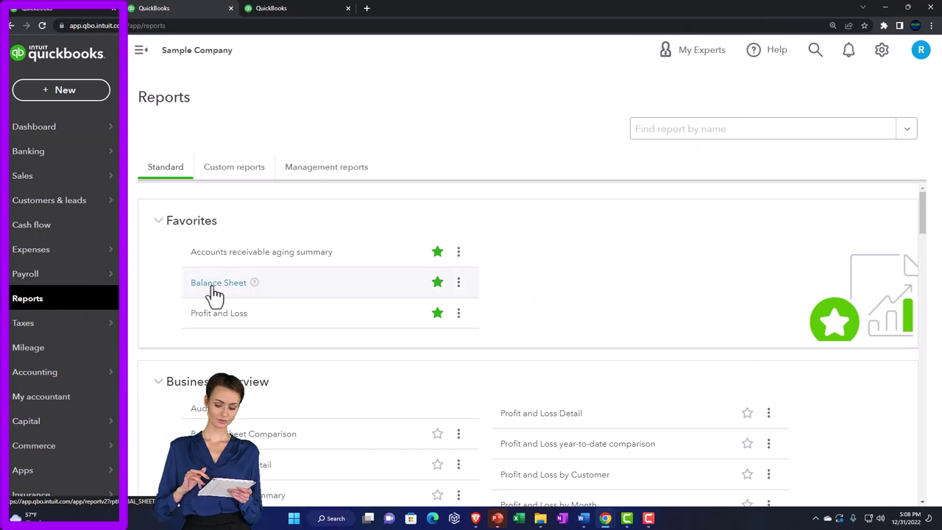
click(214, 289)
scroll(268, 104, down, 2)
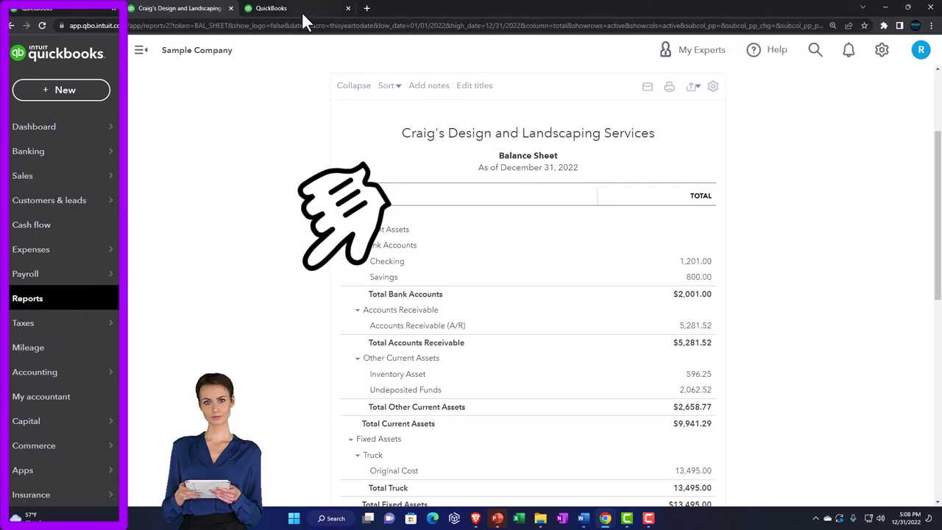
- In the third copy, run the Profit and Loss report through 12/31/2022 with navigation hidden
click(303, 7)
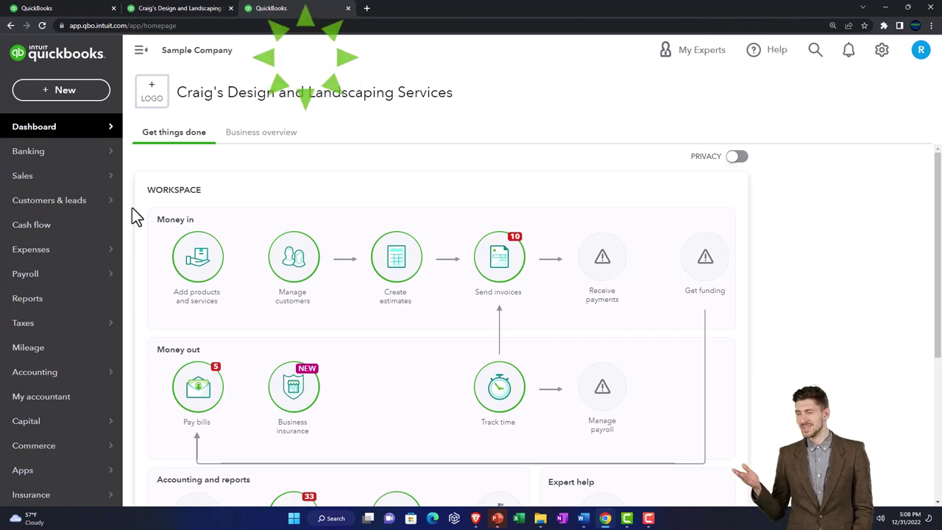
click(59, 309)
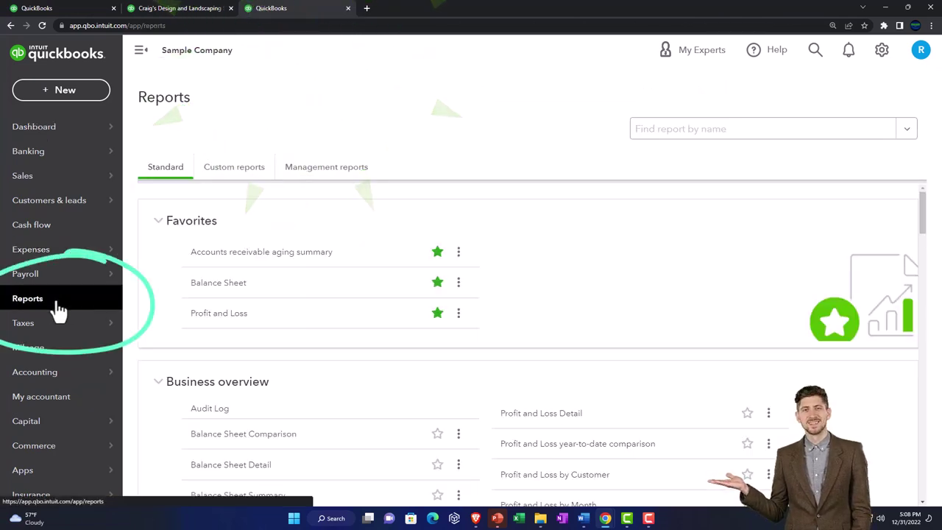
click(197, 315)
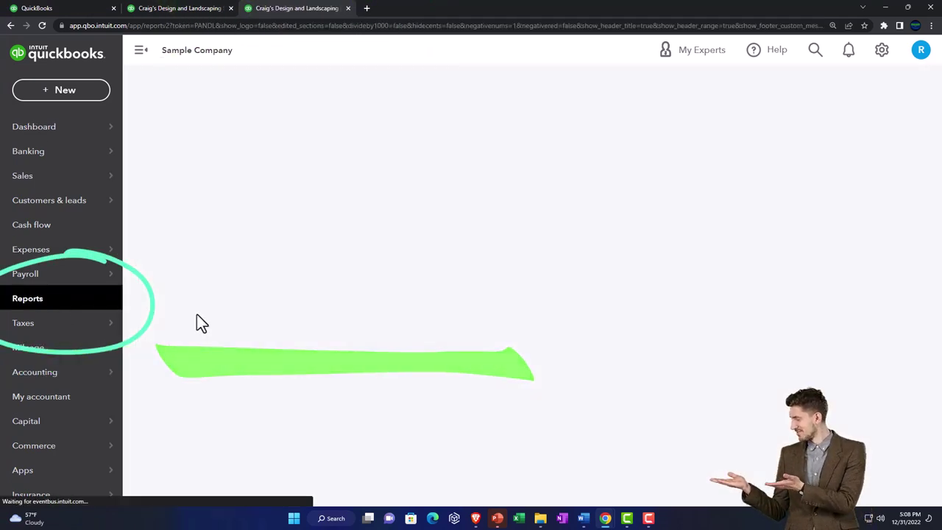
scroll(200, 323, up, 3)
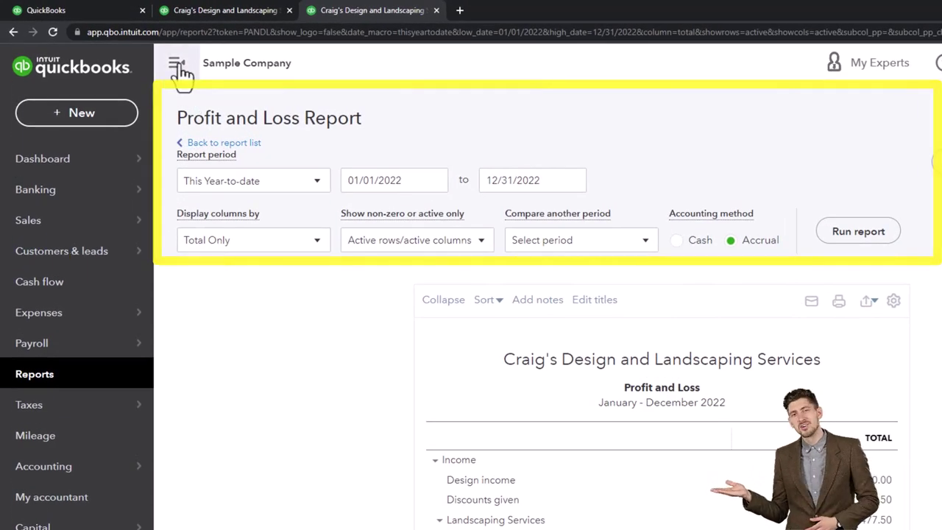
click(178, 68)
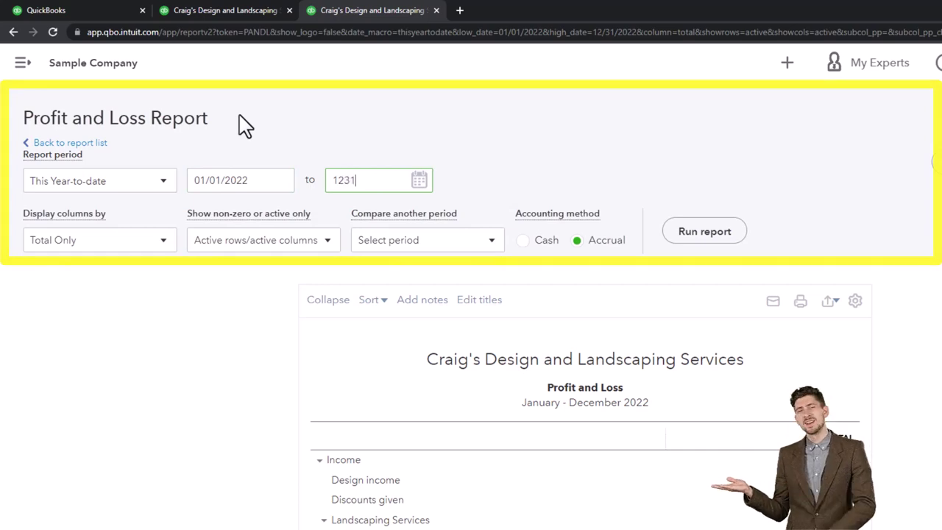
key(Tab)
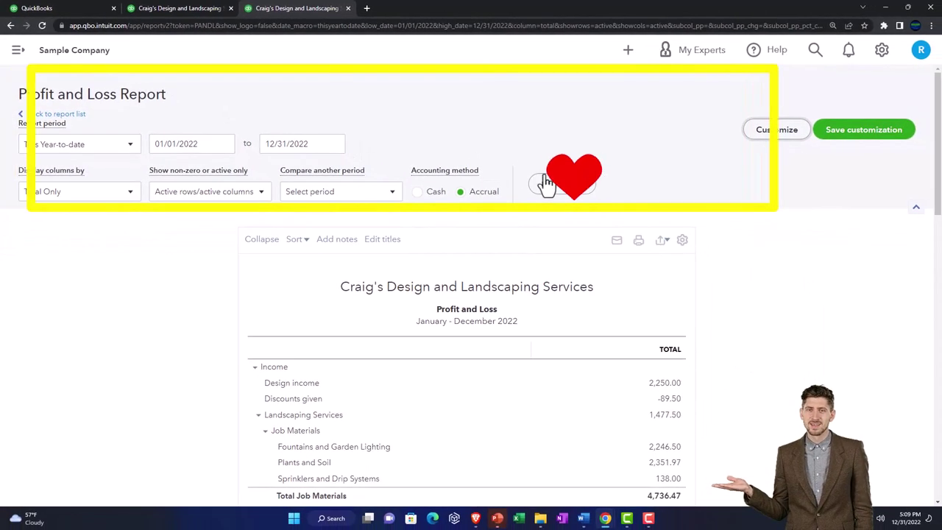
scroll(551, 188, down, 2)
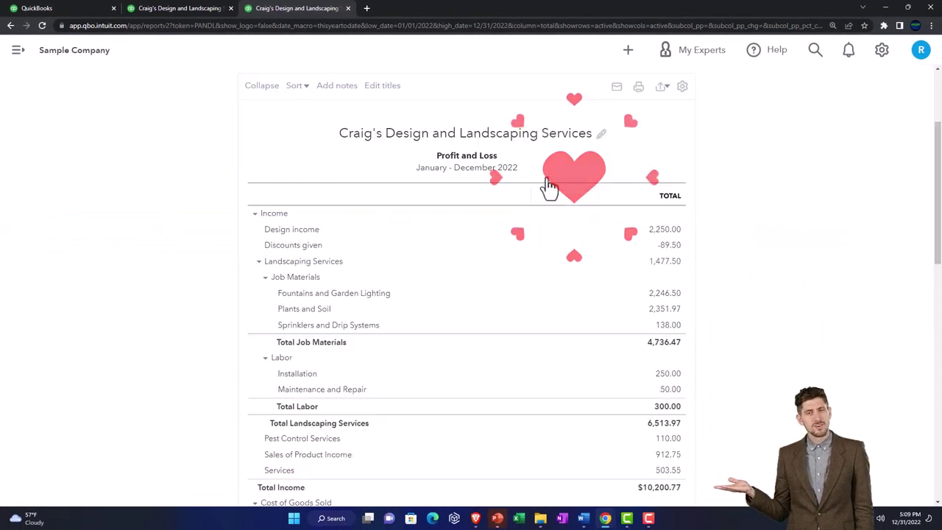
click(186, 9)
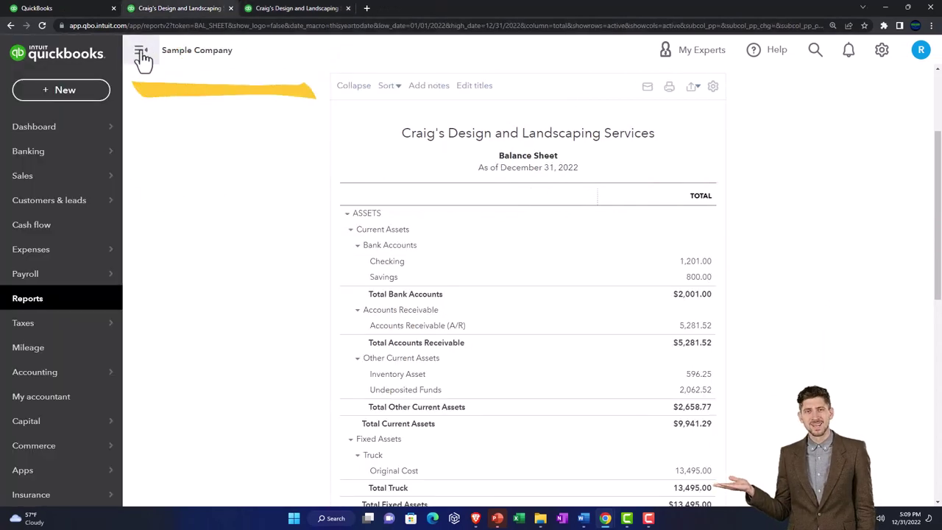
- Rerun the Balance Sheet for 01/01/2022–12/31/2022 with navigation hidden, then zoom the page in
click(142, 55)
scroll(152, 112, up, 2)
click(184, 137)
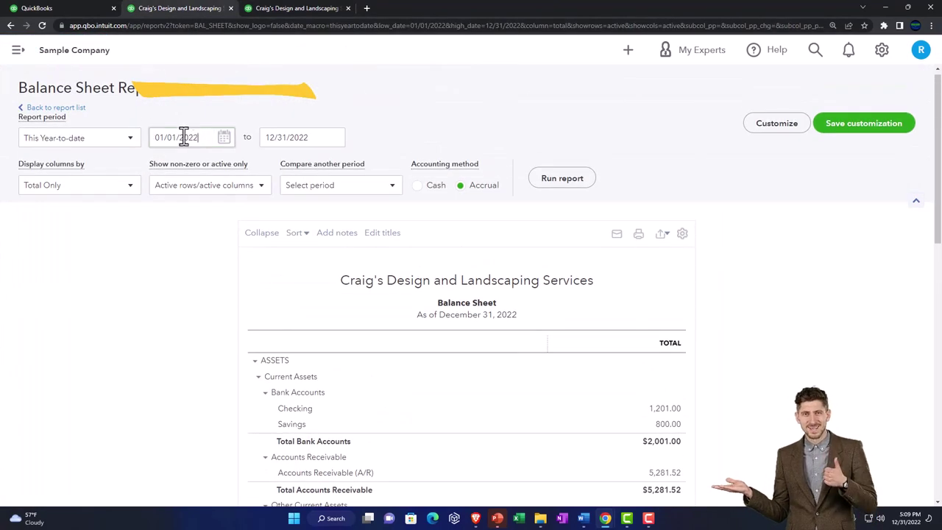
text(01/)
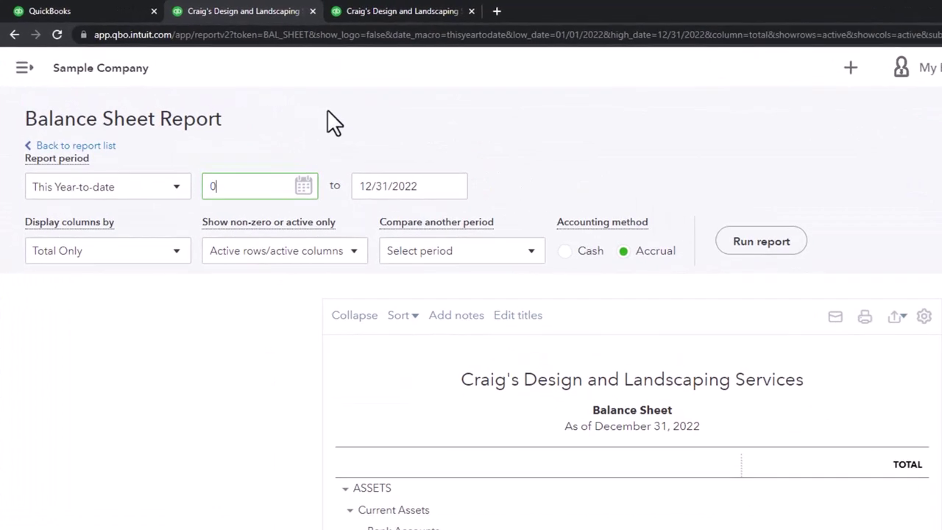
text(01/2022)
key(Tab)
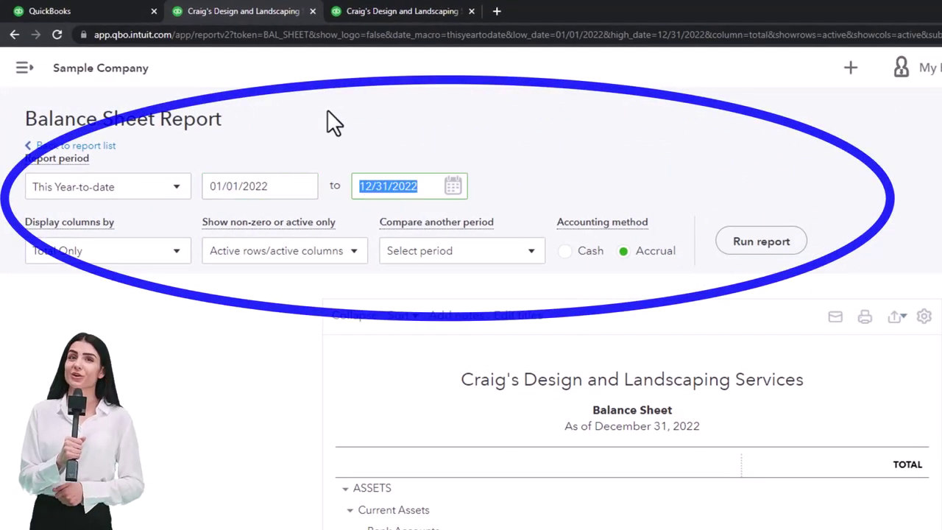
text(12/31/202)
key(Tab)
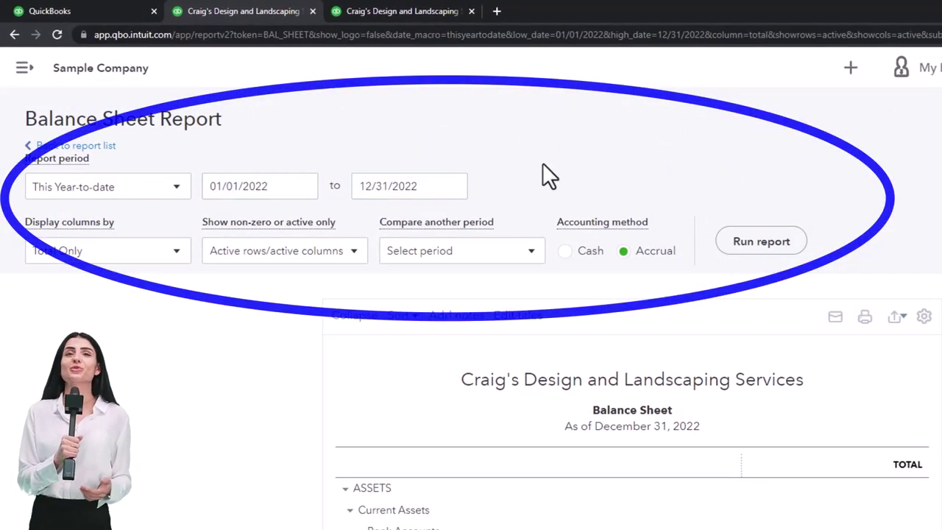
click(735, 243)
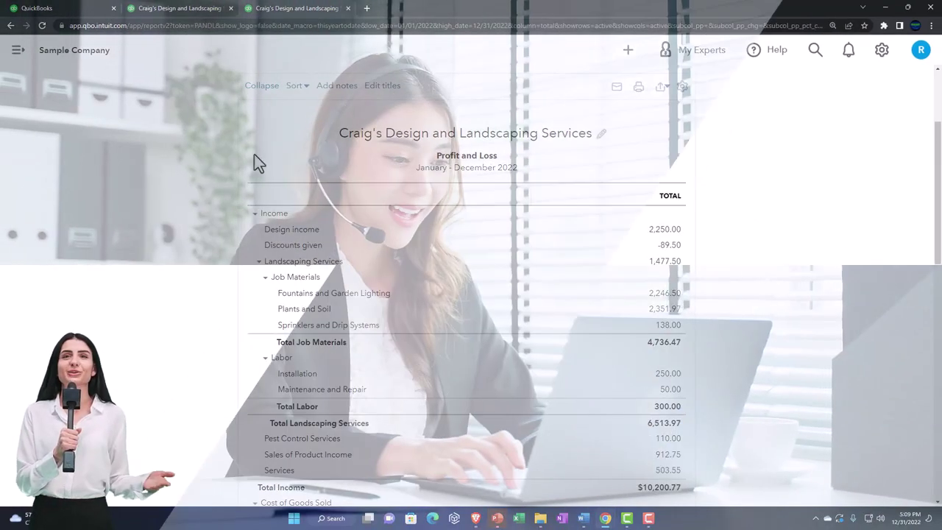
key(ctrl+plus)
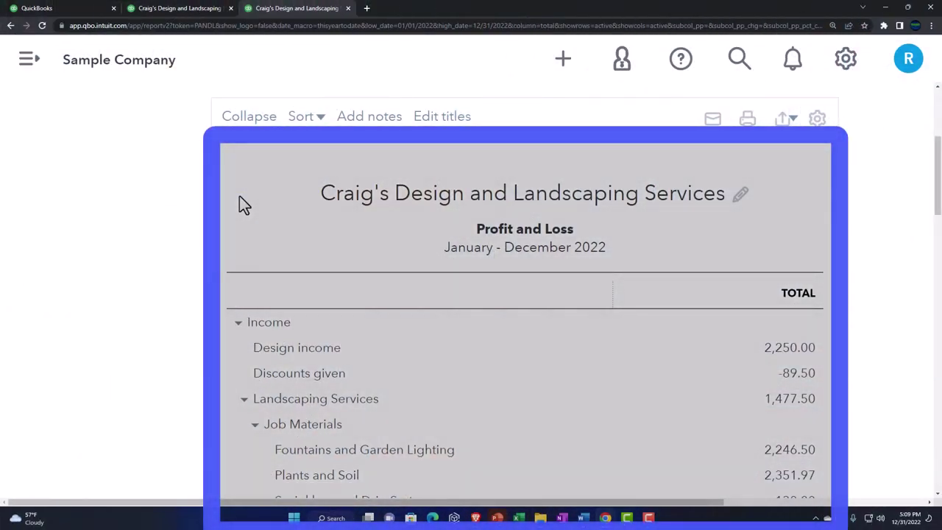
- Review the Profit and Loss figures and bring up the Export to Excel and Export to PDF options
scroll(631, 179, up, 2)
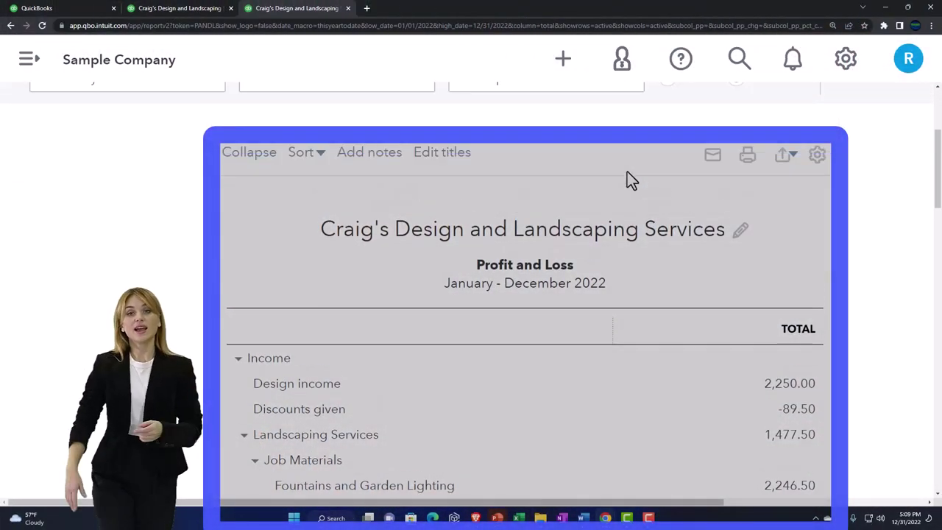
scroll(761, 156, up, 1)
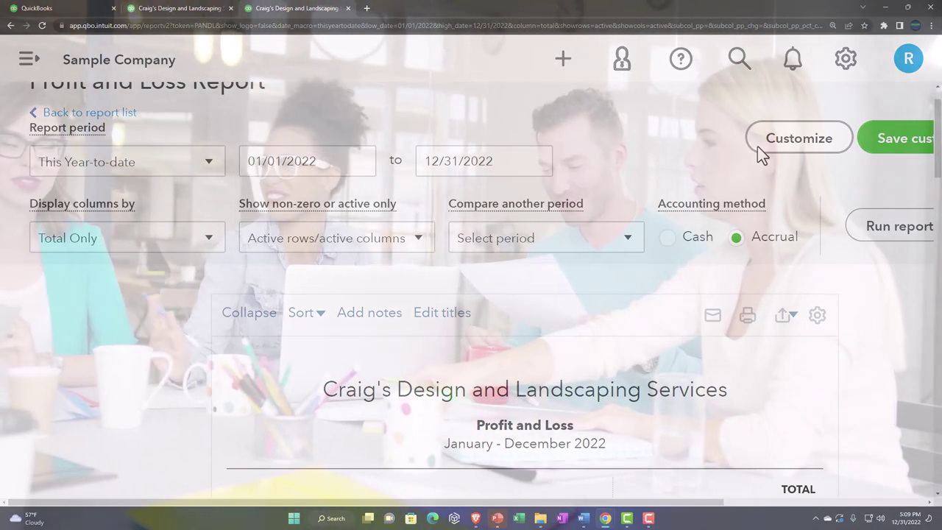
scroll(758, 154, down, 1)
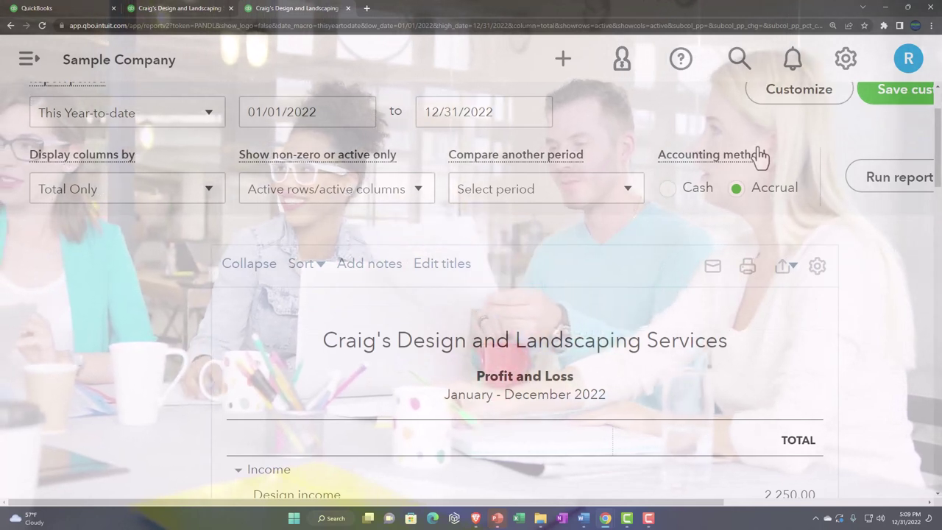
scroll(760, 153, down, 1)
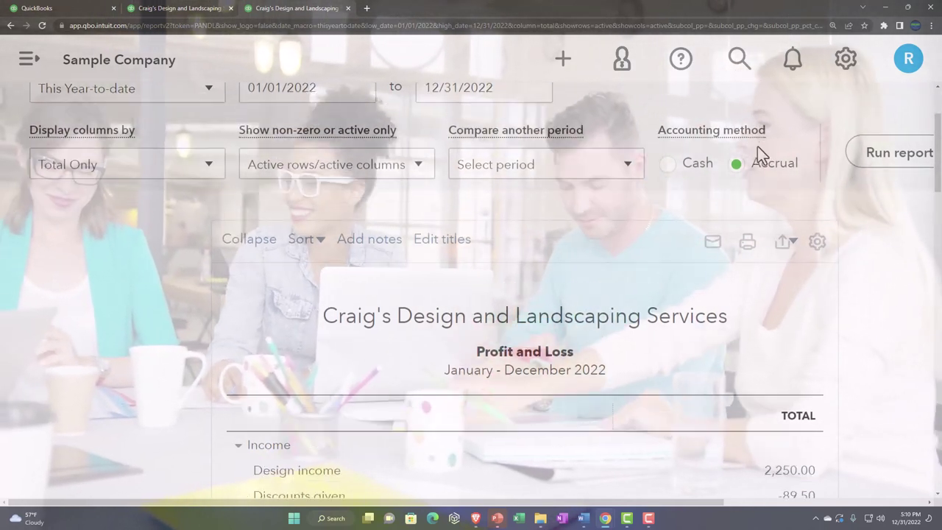
scroll(760, 153, down, 1)
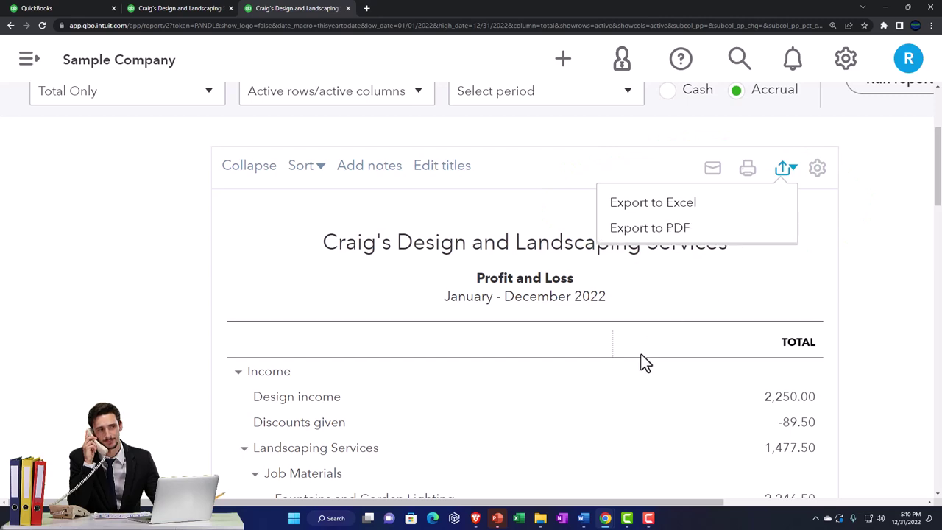
mouse_move(541, 518)
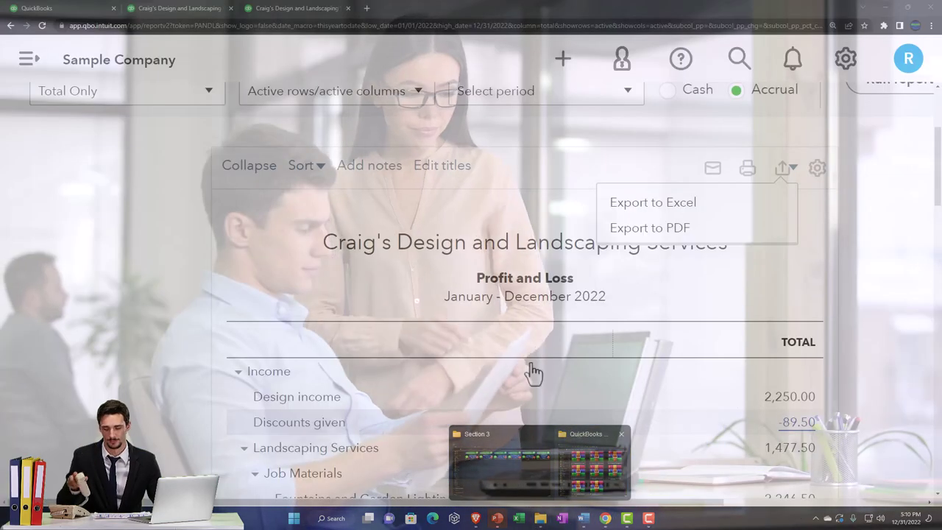
click(589, 460)
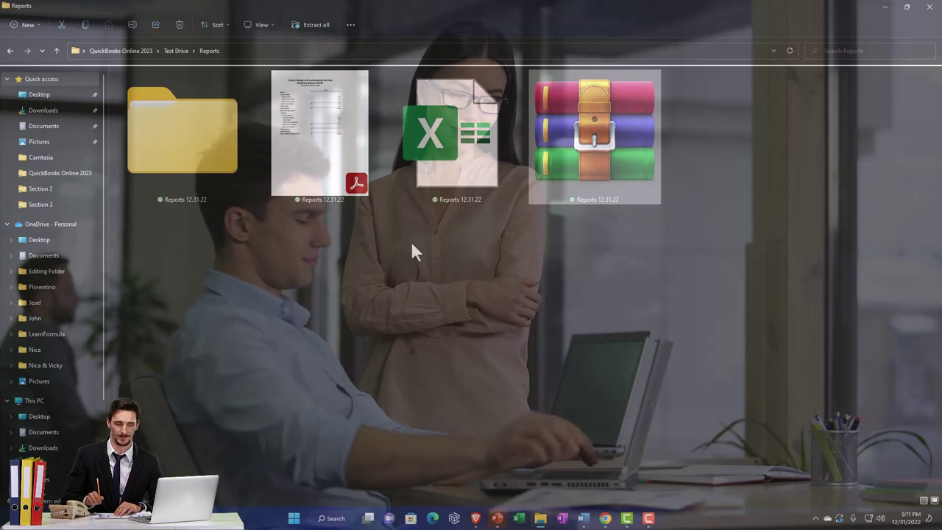
double_click(212, 165)
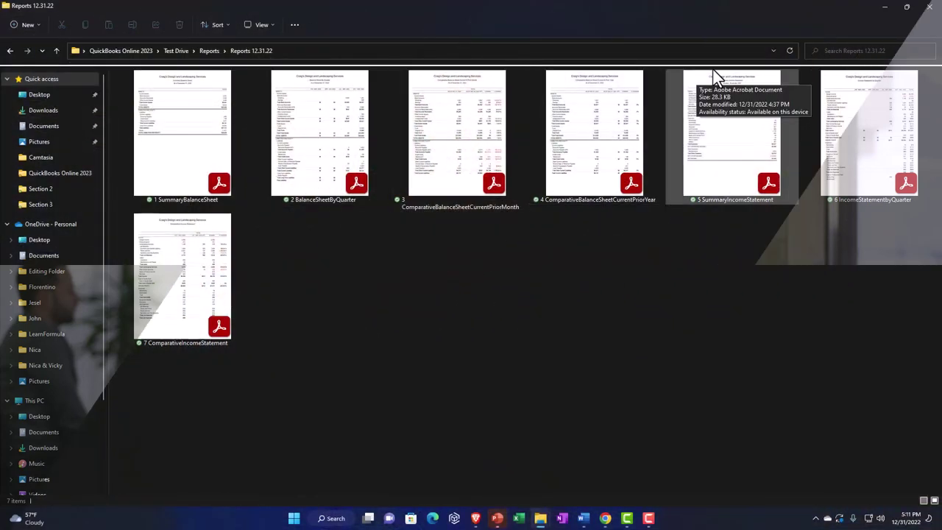
click(887, 9)
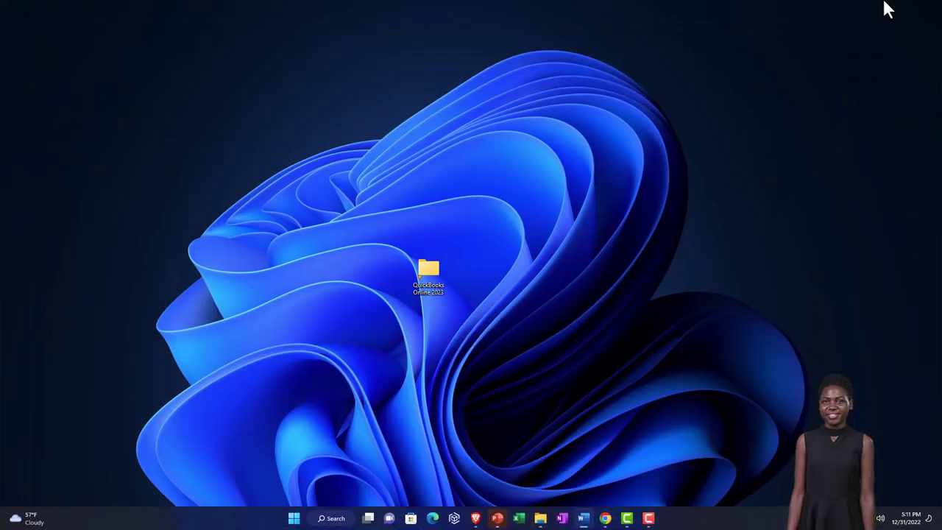
mouse_move(609, 525)
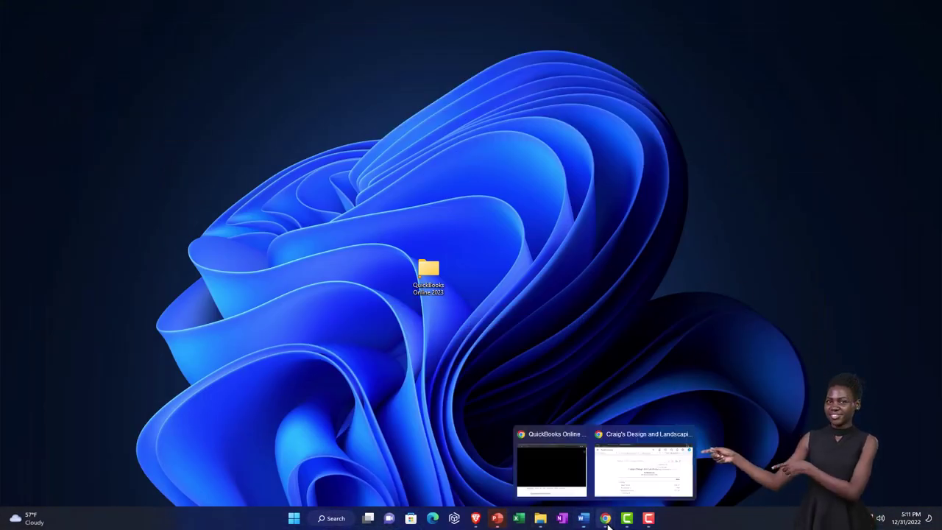
click(623, 471)
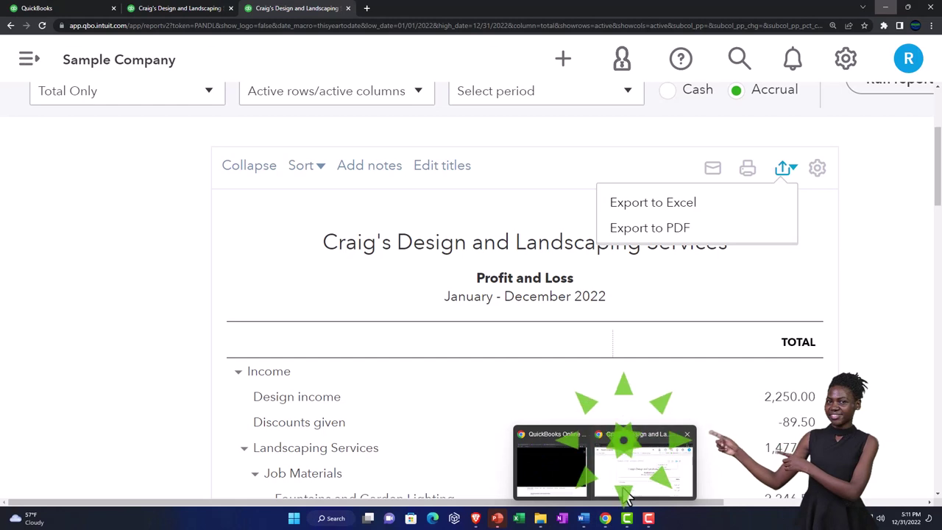
- Show the Reports page's Management reports list with the left navigation panel collapsed
click(82, 8)
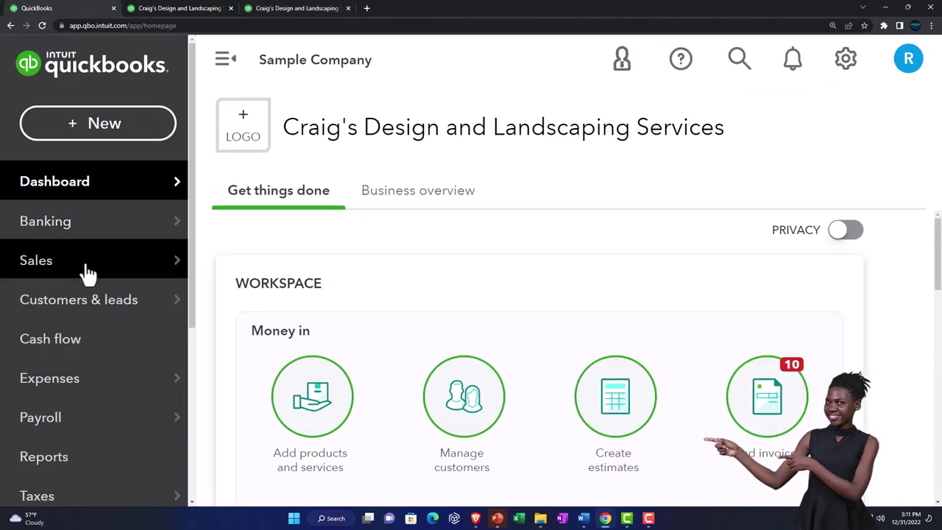
scroll(87, 309, down, 2)
click(77, 368)
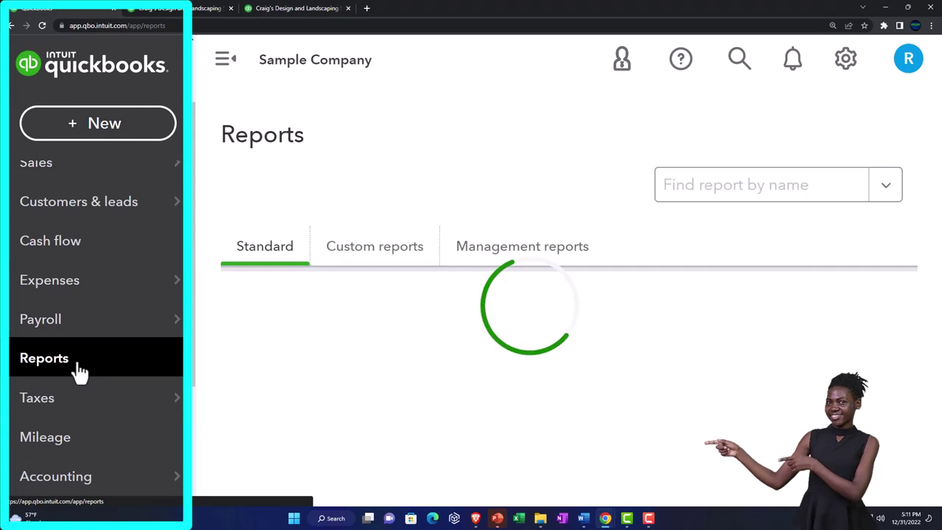
click(477, 263)
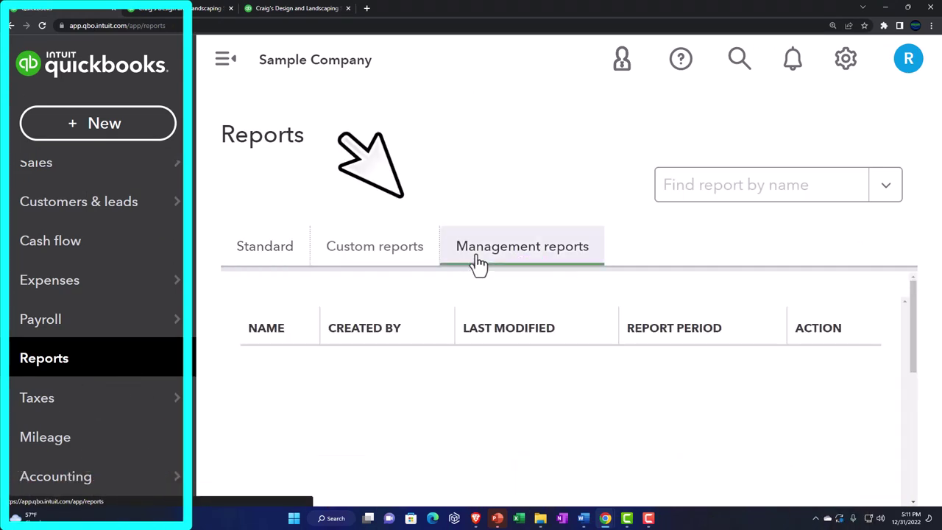
click(234, 72)
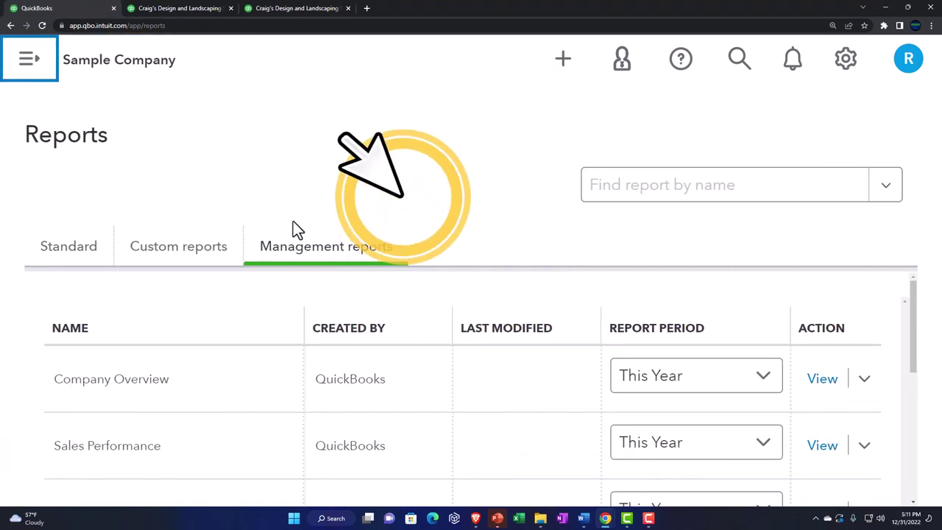
scroll(495, 381, down, 1)
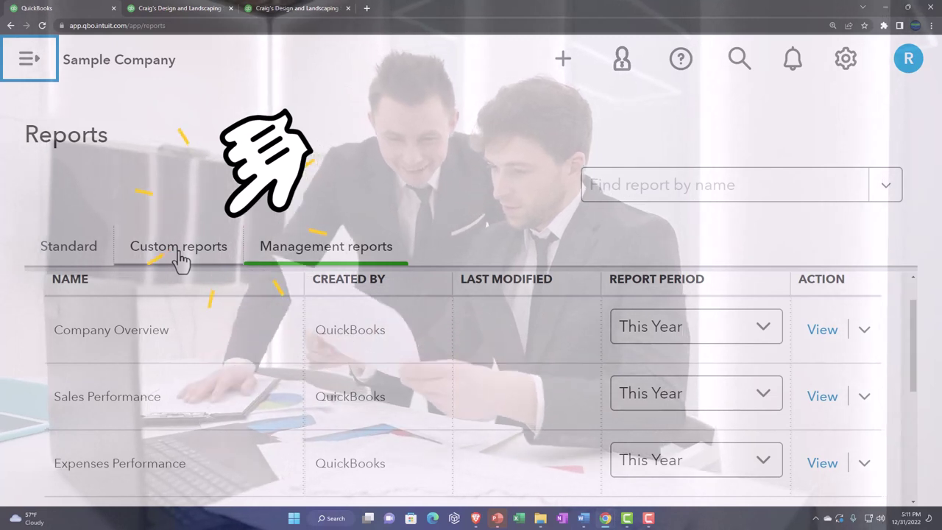
- Show the empty Custom reports list and zoom the browser page out
click(181, 259)
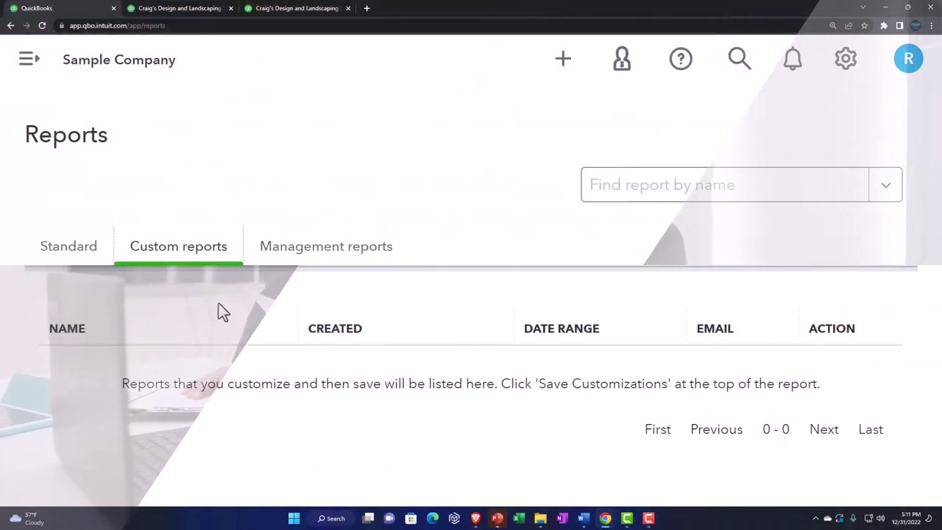
key(ctrl+minus)
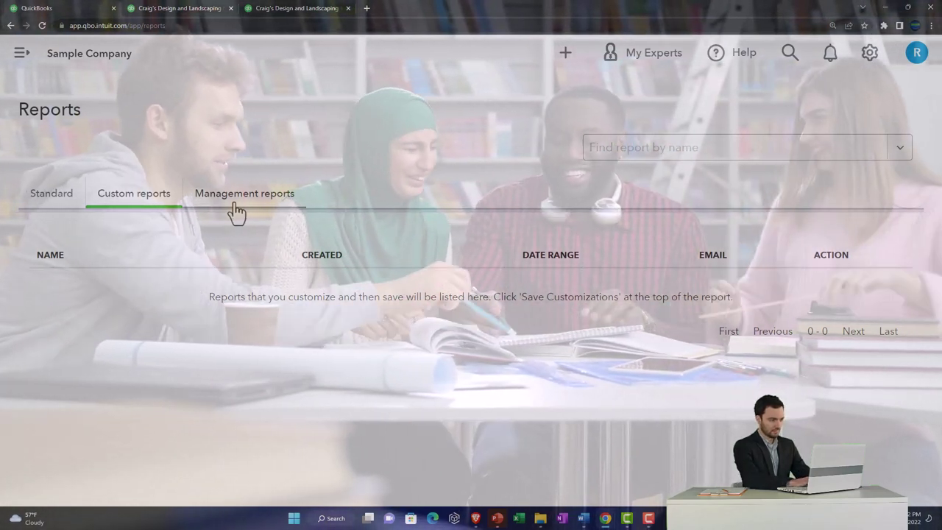
- Return to the Profit and Loss report and keep Display columns by as Total Only
click(283, 9)
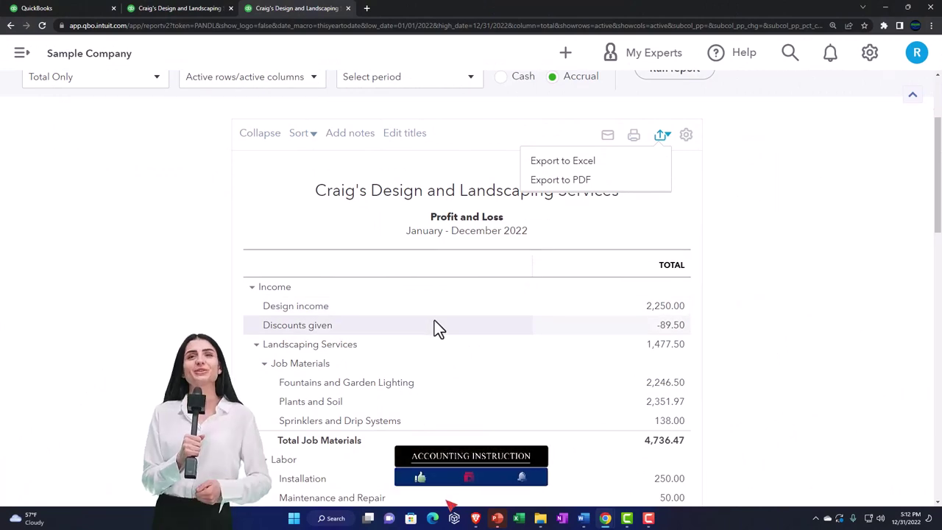
scroll(275, 377, up, 1)
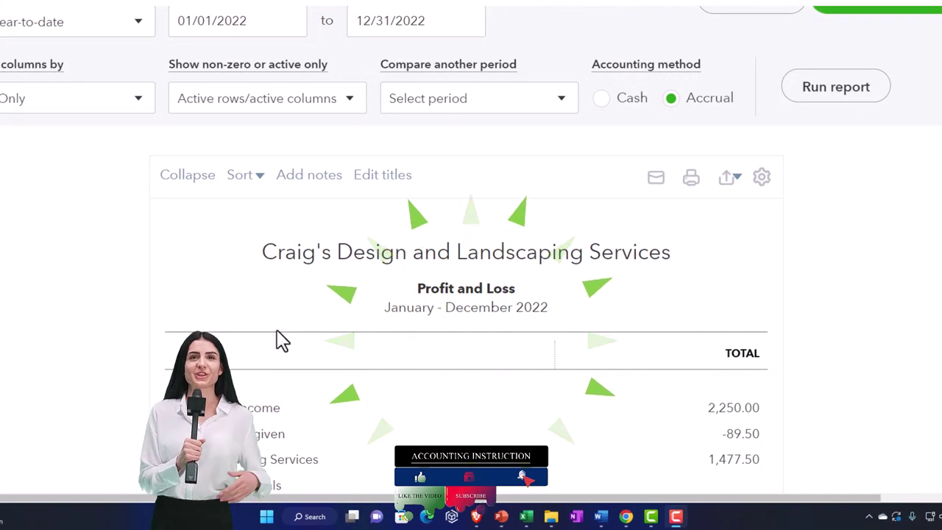
scroll(282, 340, up, 1)
scroll(282, 340, up, 1)
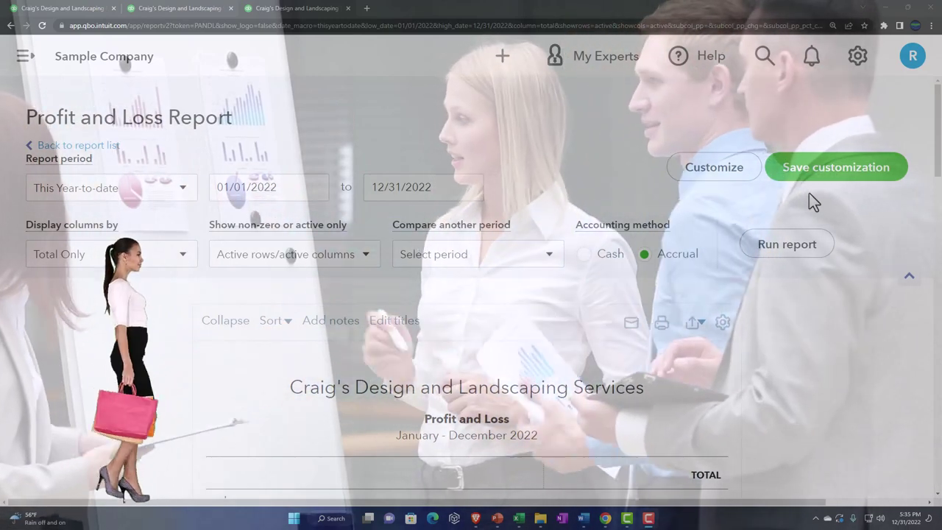
scroll(809, 193, down, 1)
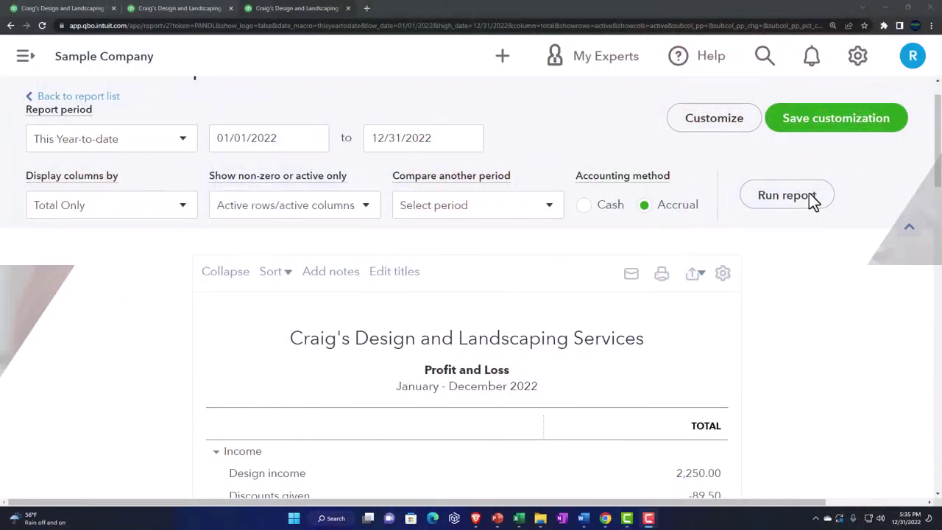
scroll(809, 194, down, 1)
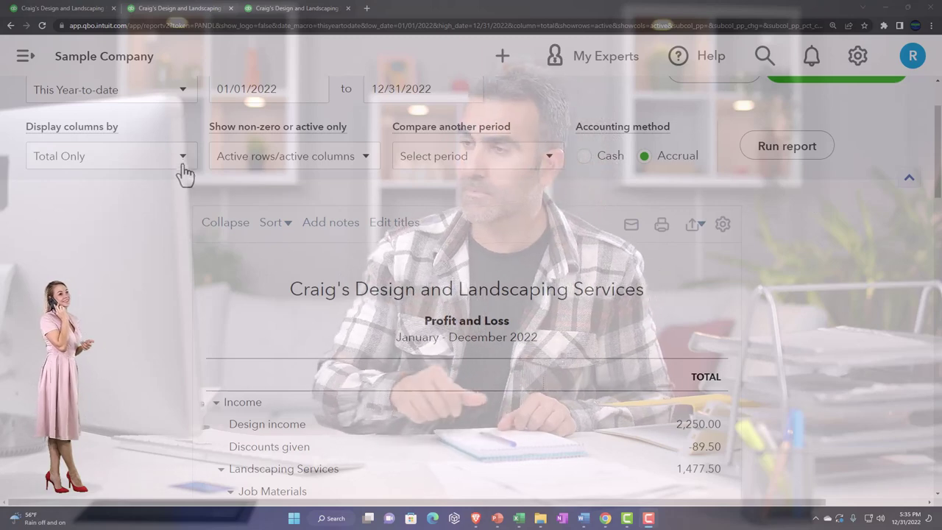
click(181, 164)
click(182, 158)
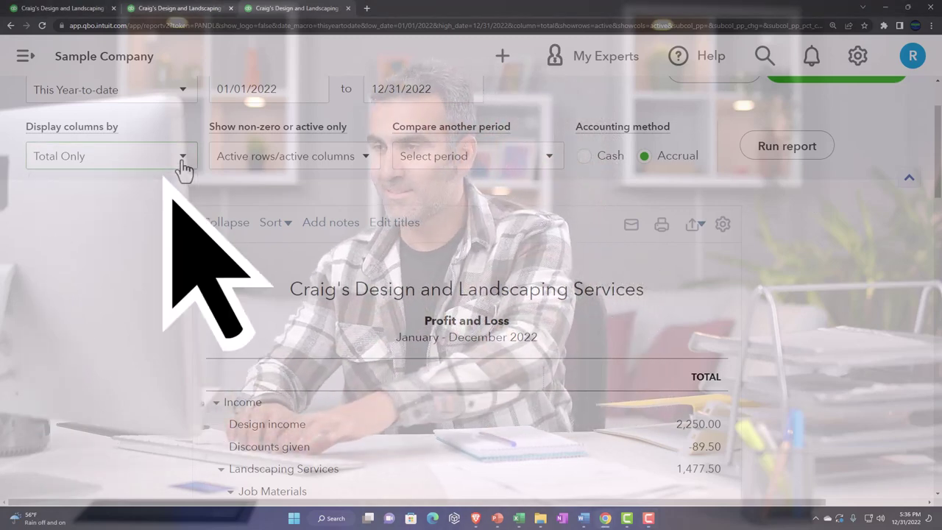
- Collapse the report's grouped rows so Landscaping Services shows a single 6,513.97 total
scroll(182, 159, down, 1)
scroll(206, 139, down, 1)
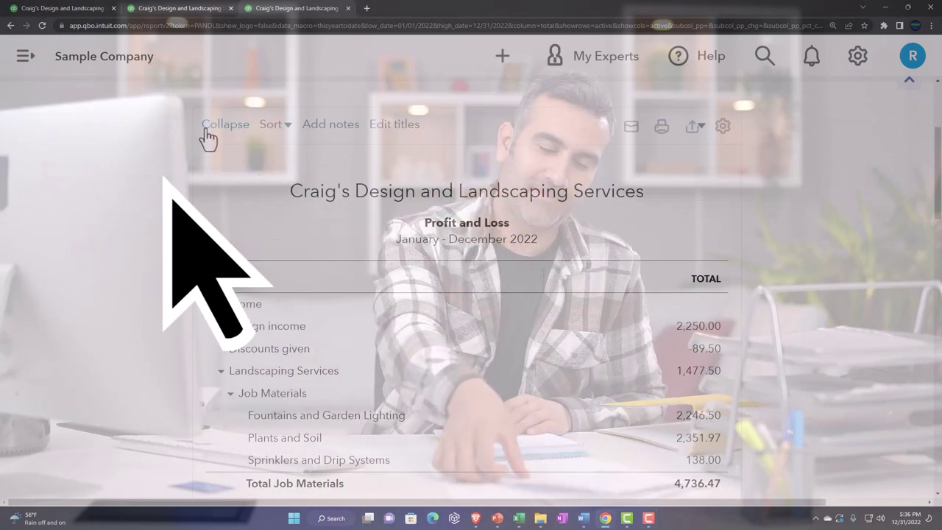
click(209, 137)
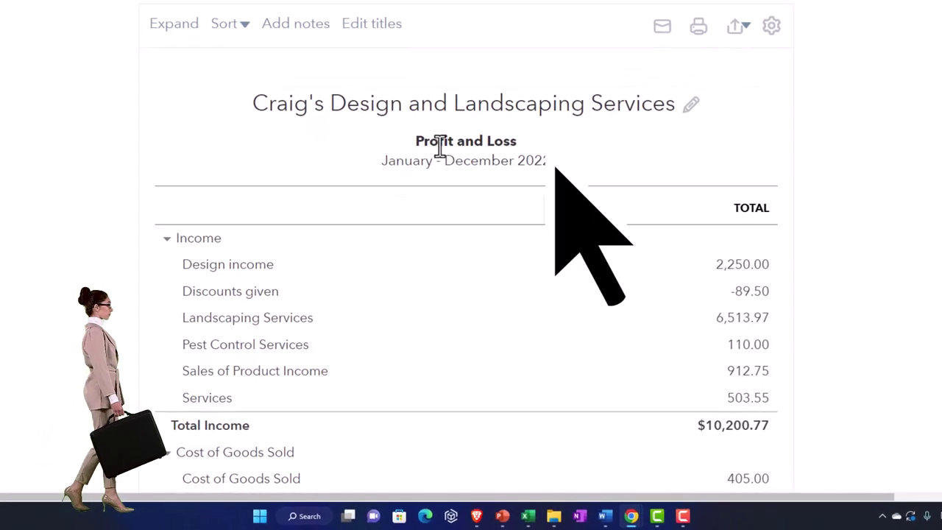
- Replace the Profit and Loss title with 'Summary Income Statement' and bring up Customize report
click(439, 144)
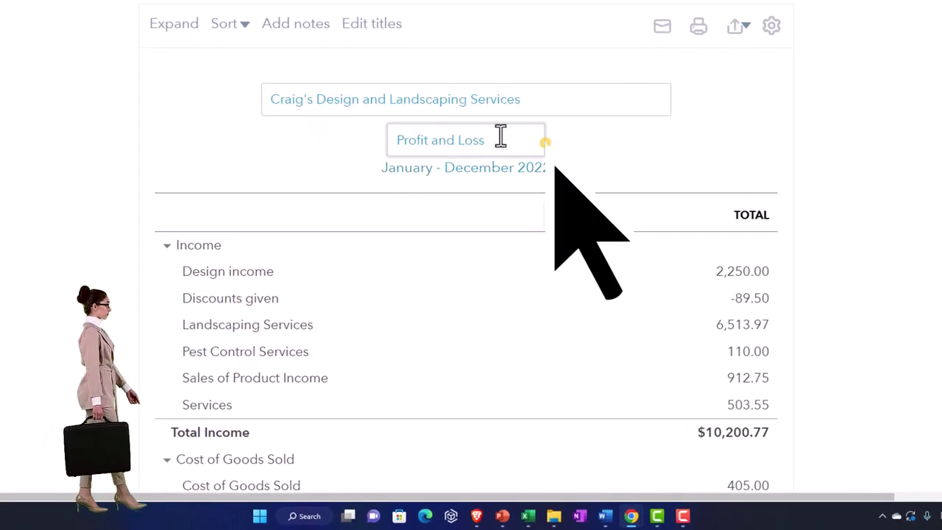
drag(500, 136, 392, 131)
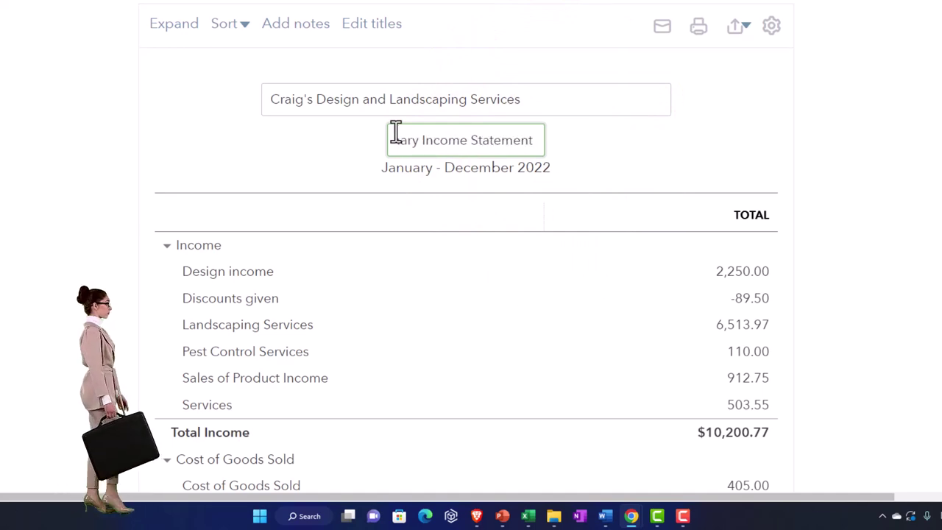
click(846, 164)
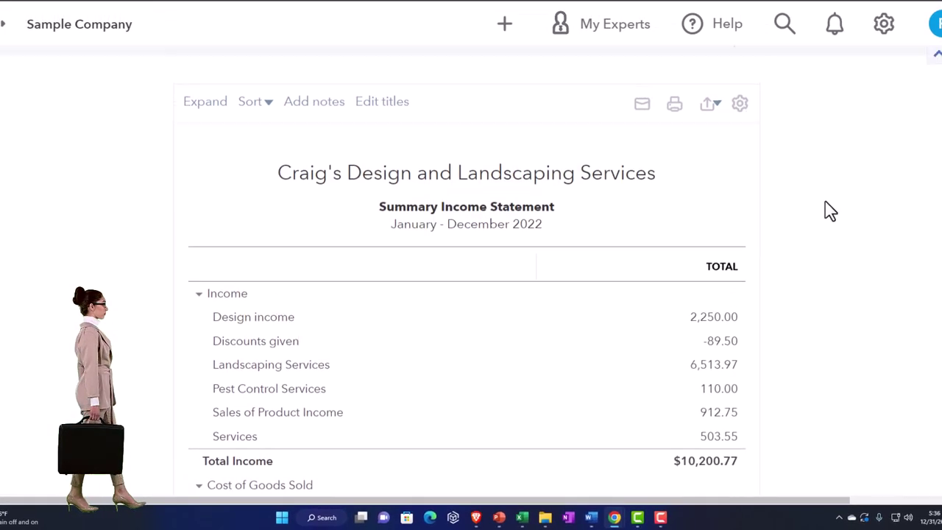
scroll(809, 202, up, 3)
click(729, 146)
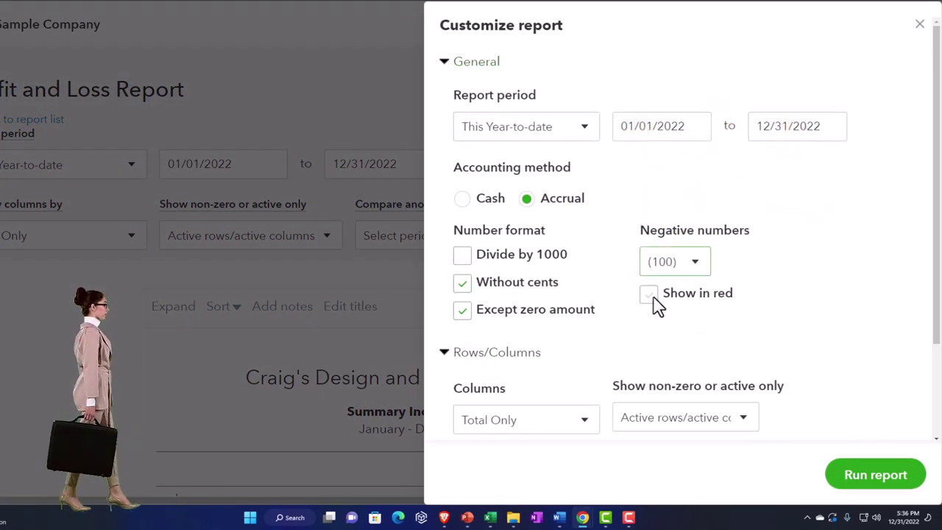
- Remove Date/Time prepared from the Header/Footer settings and rerun the Summary Income Statement
scroll(655, 305, down, 2)
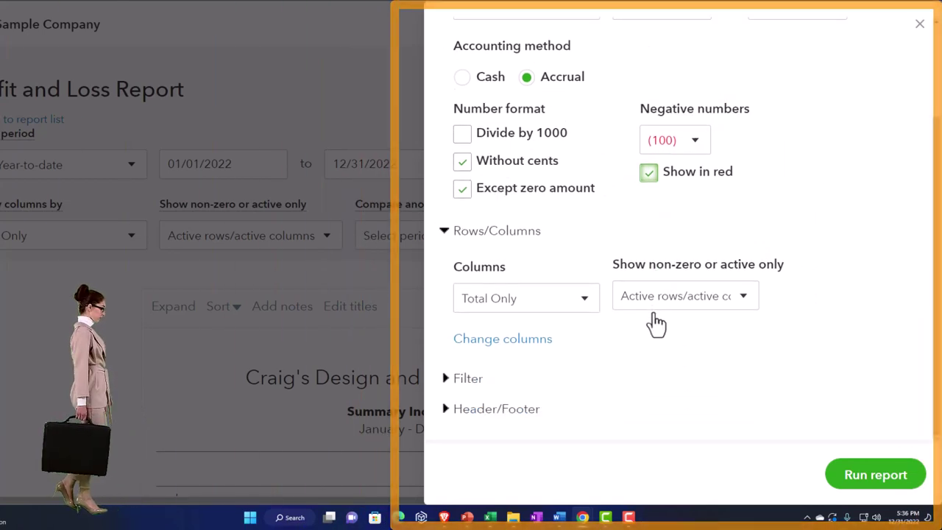
click(479, 418)
scroll(529, 361, down, 4)
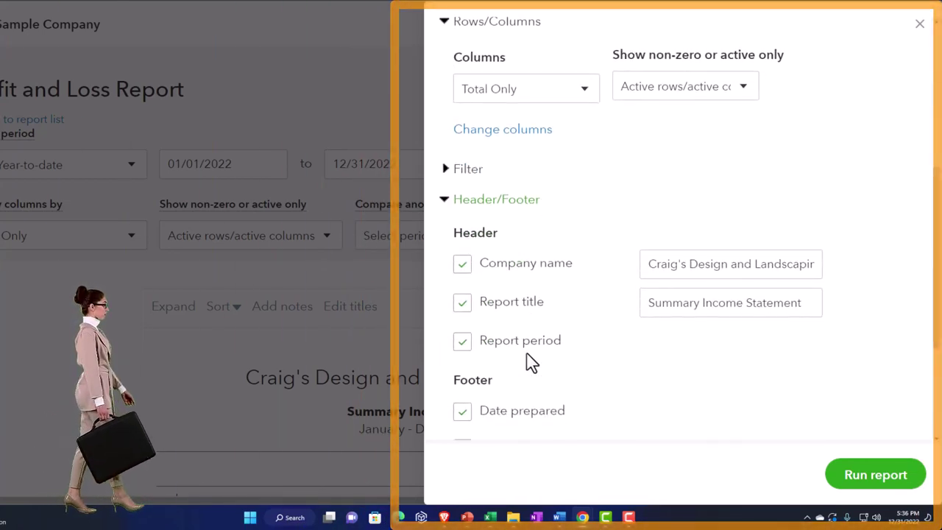
scroll(531, 361, down, 3)
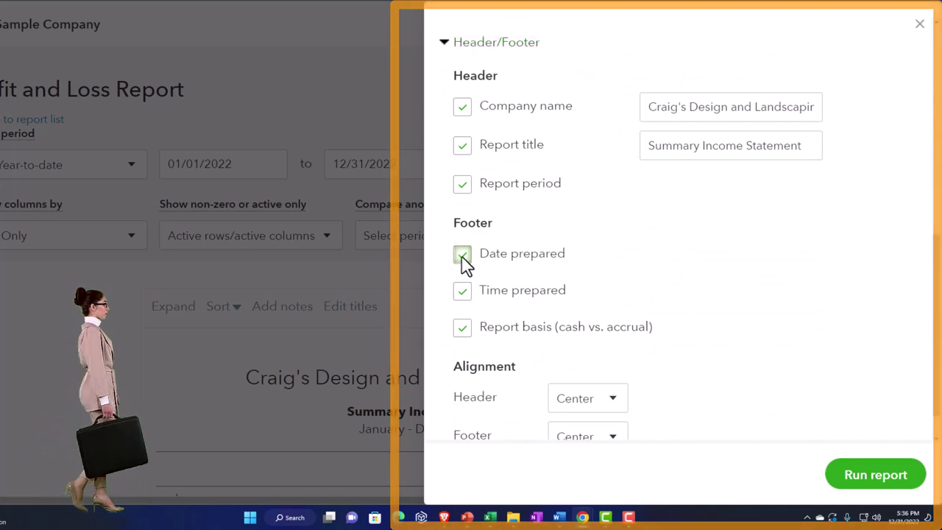
click(465, 329)
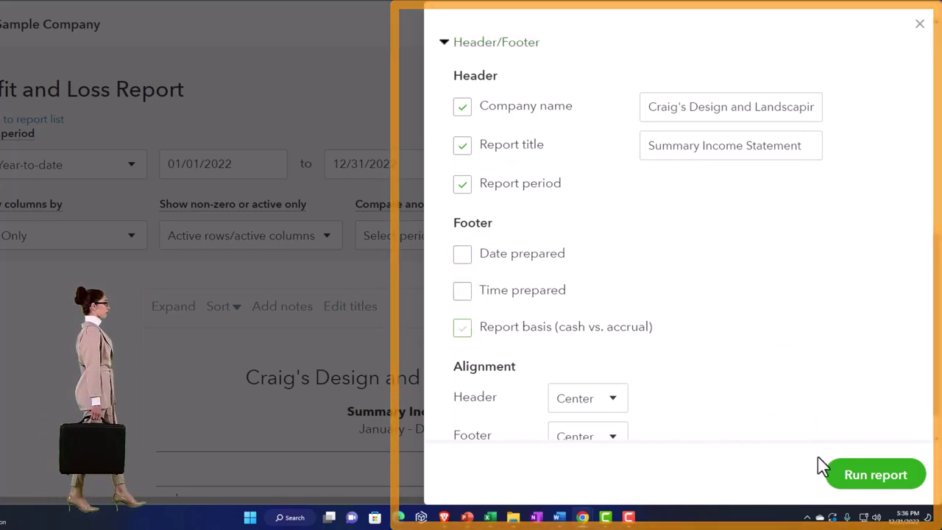
click(867, 480)
scroll(868, 475, down, 3)
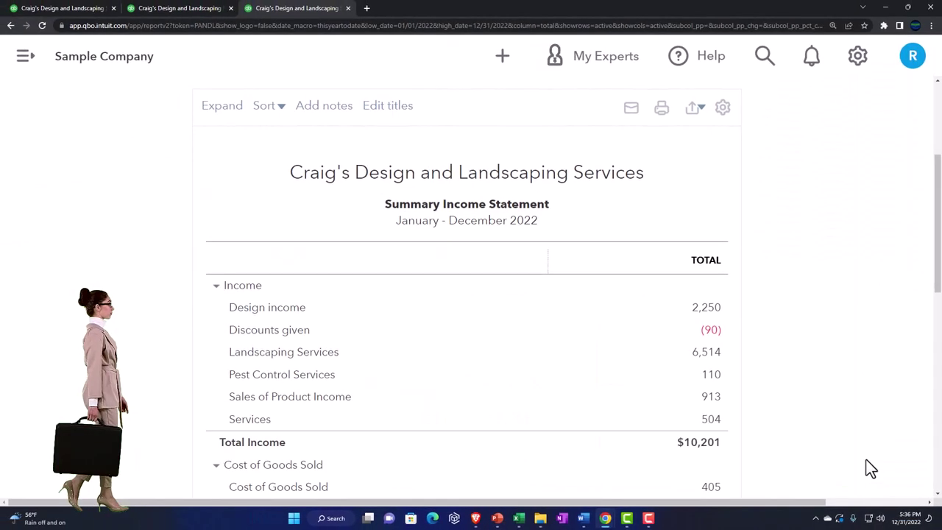
scroll(868, 468, up, 3)
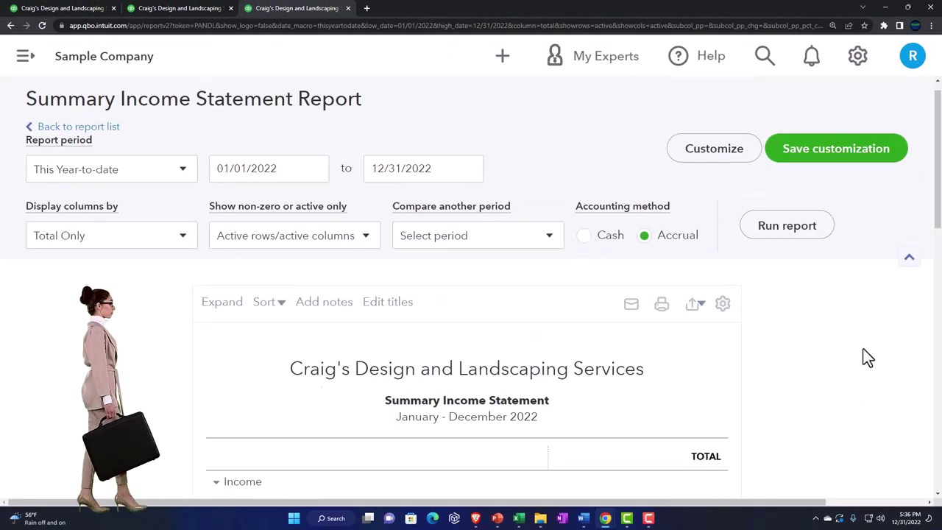
- Begin saving the customization and create a new 'Month End Reports' report group
click(833, 151)
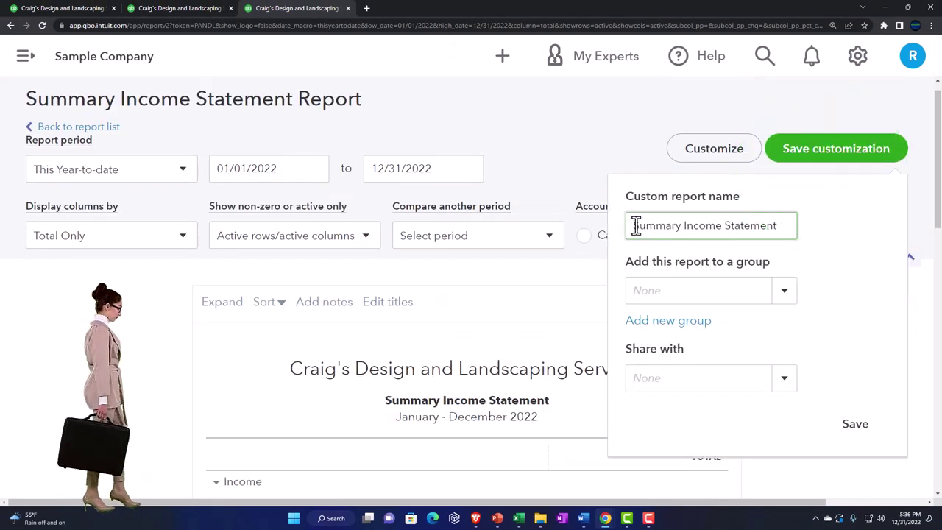
text(1)
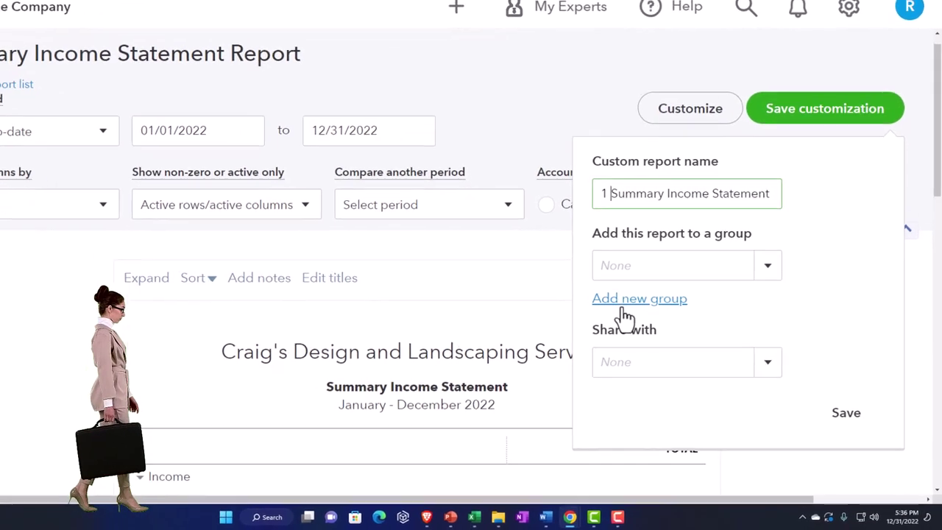
click(653, 320)
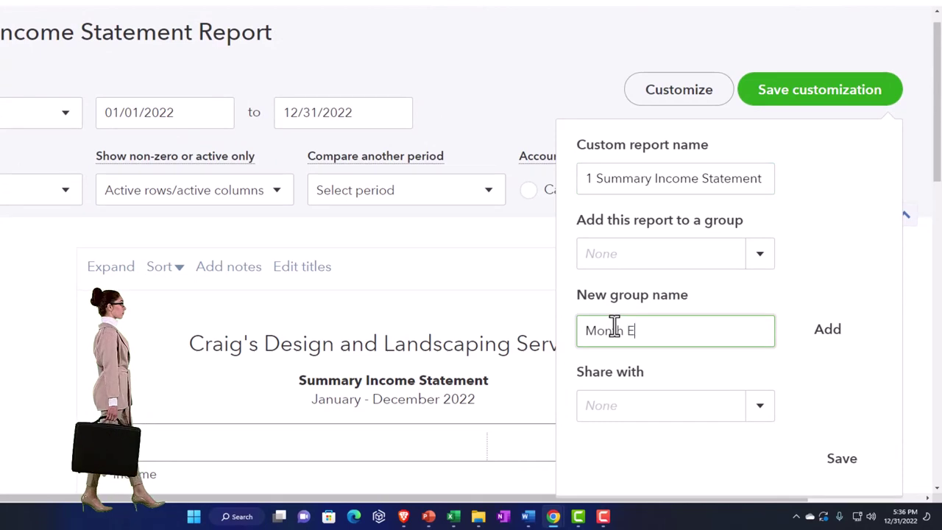
text(eports)
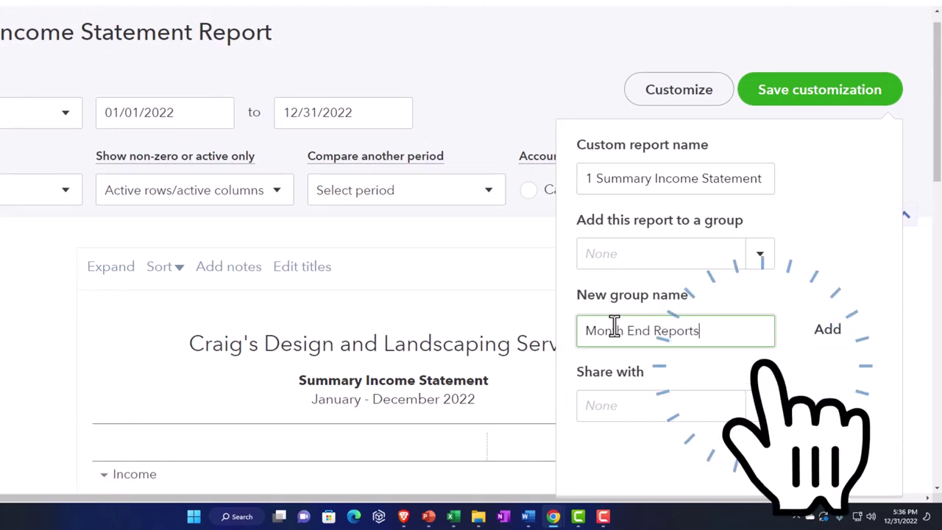
click(830, 335)
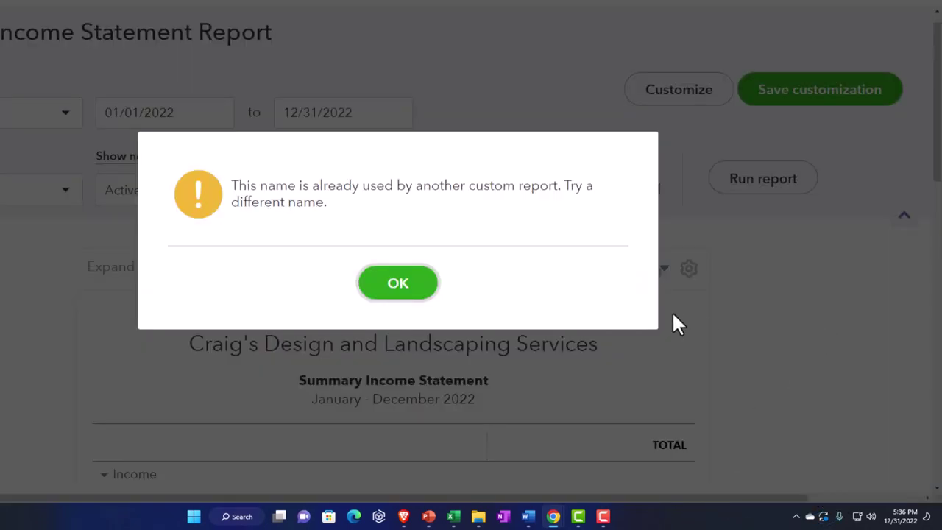
click(404, 287)
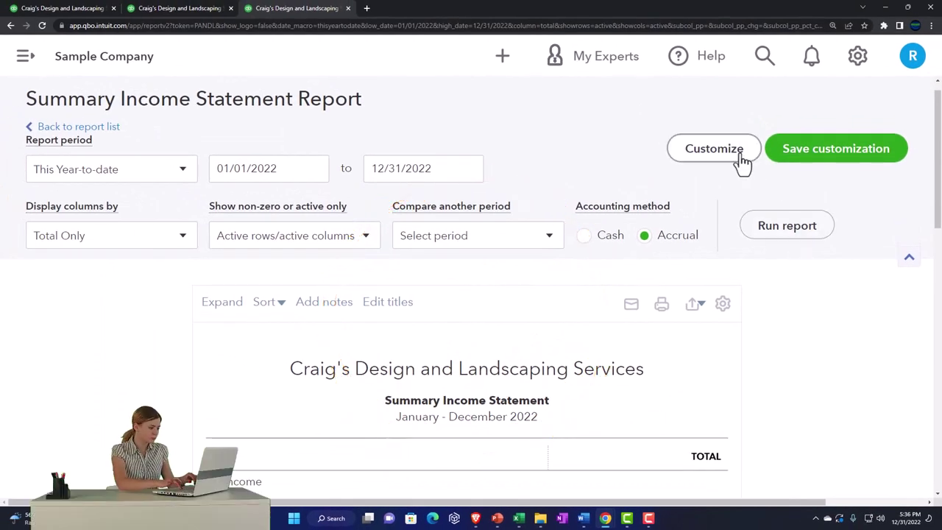
- Save the customized report into the Month End Reports group and return to the Reports tab
click(739, 157)
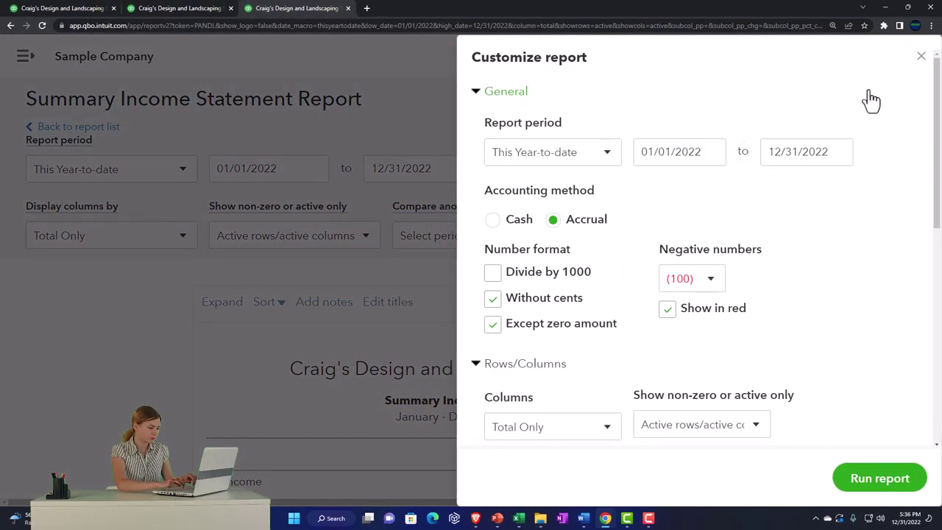
click(920, 57)
click(850, 148)
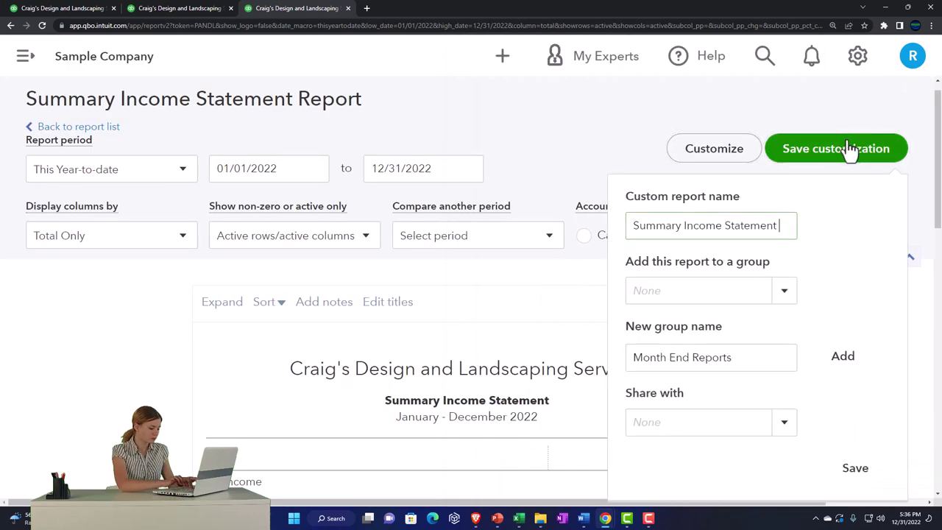
click(792, 296)
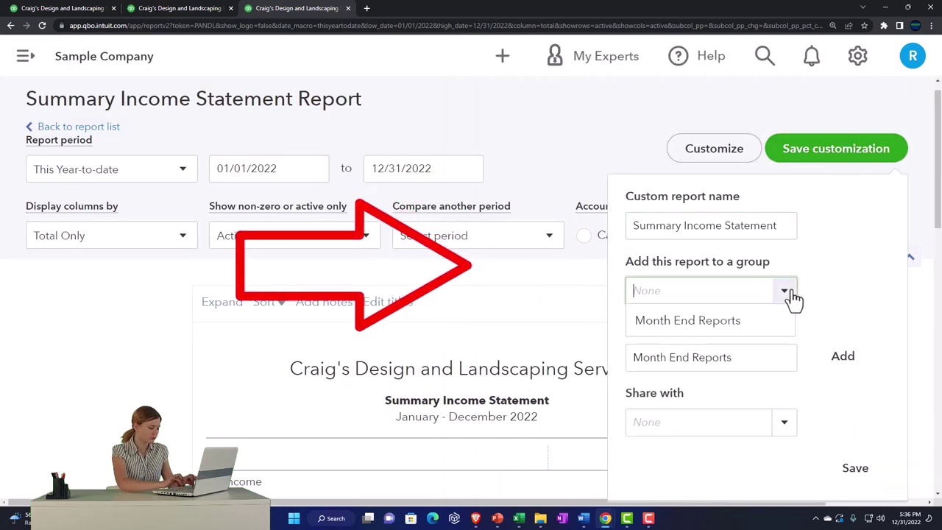
click(723, 323)
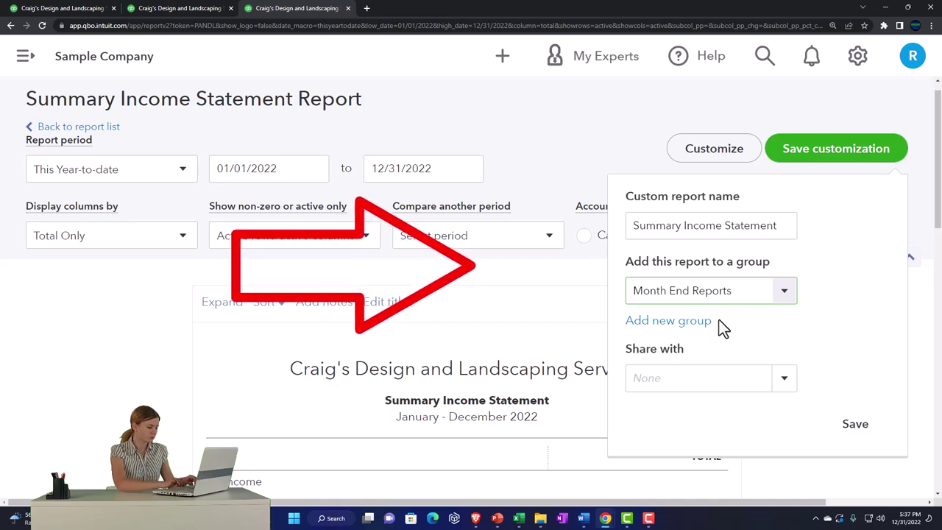
click(848, 437)
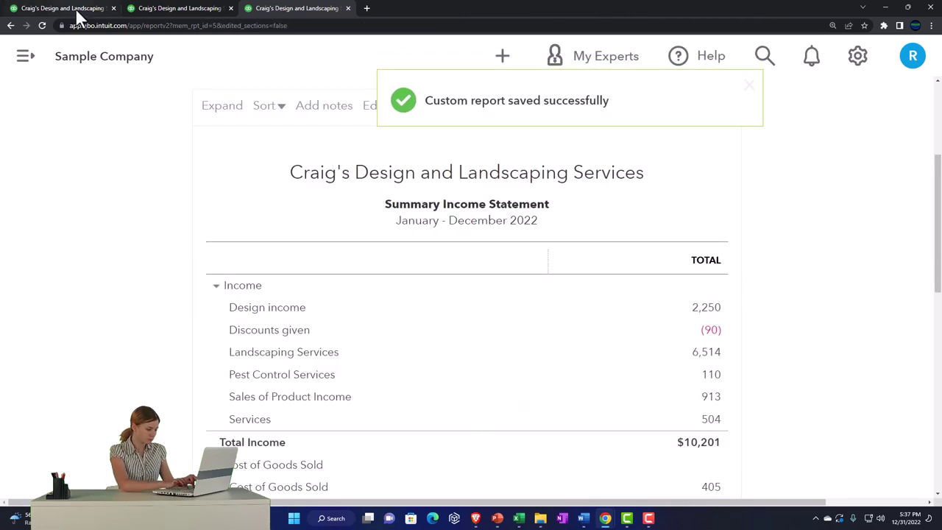
click(77, 10)
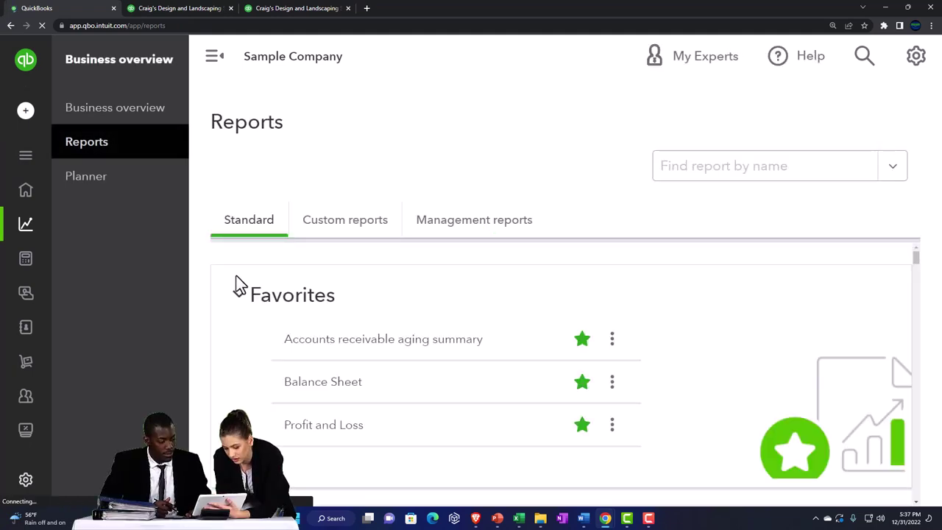
- In Custom reports, rename Summary Income Statement to '1 Summary Income Statement' and save
click(334, 231)
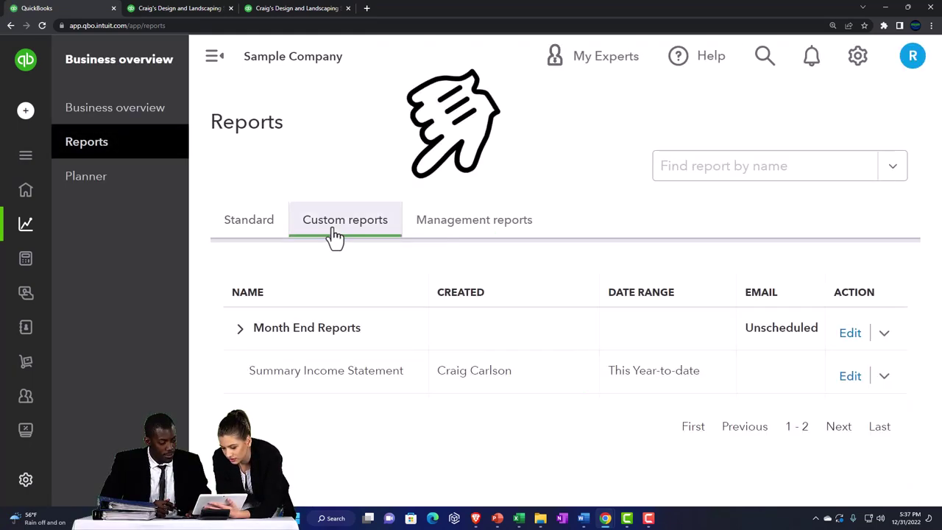
click(240, 332)
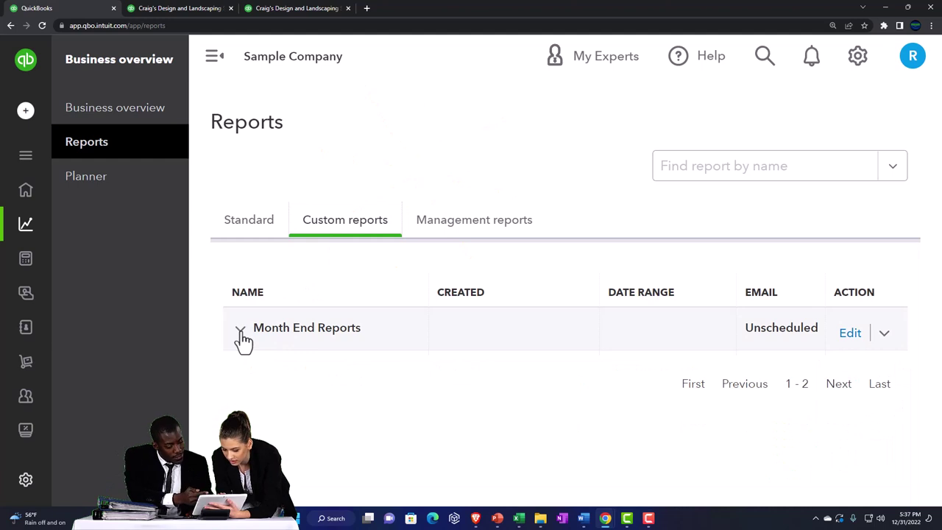
click(240, 331)
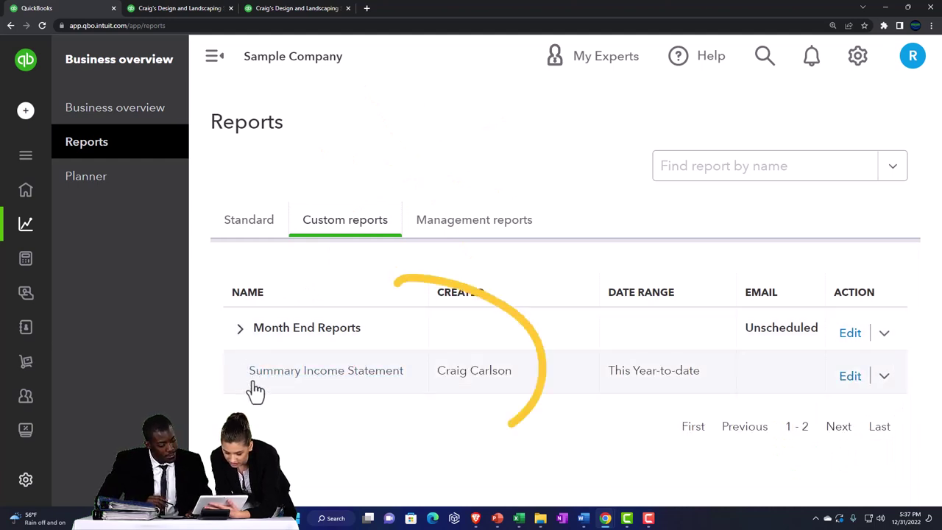
click(850, 377)
click(62, 139)
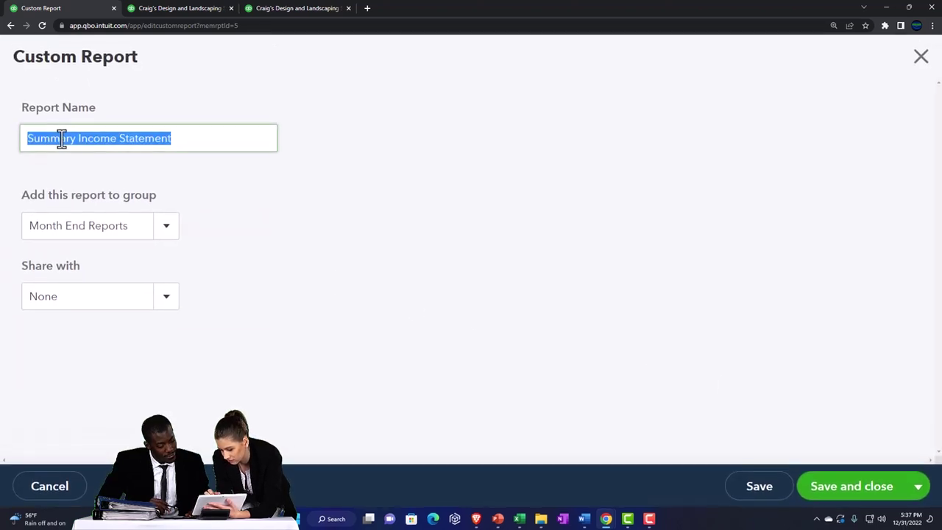
key(Home)
text(1)
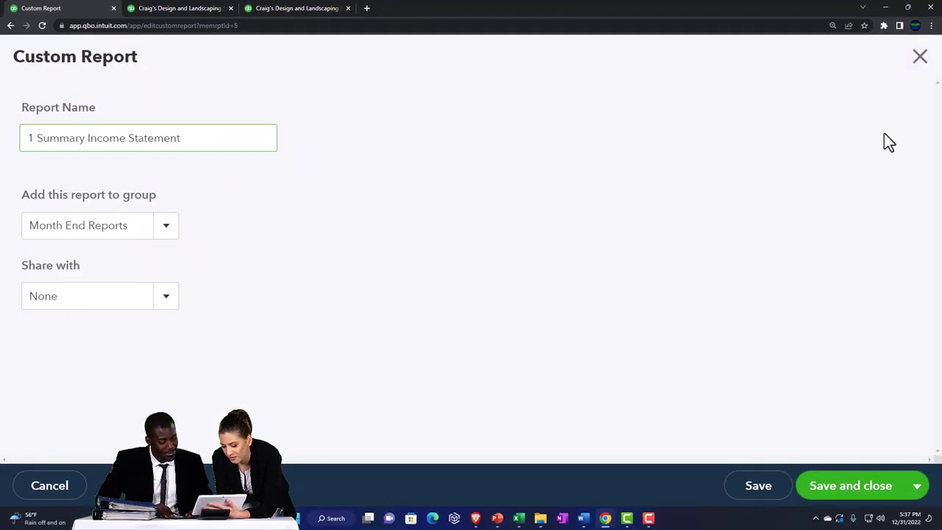
click(867, 486)
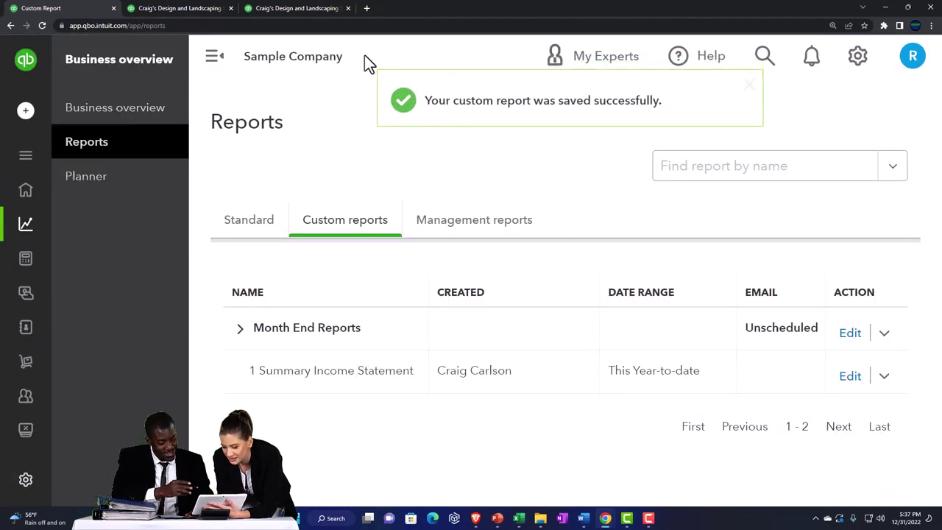
click(309, 12)
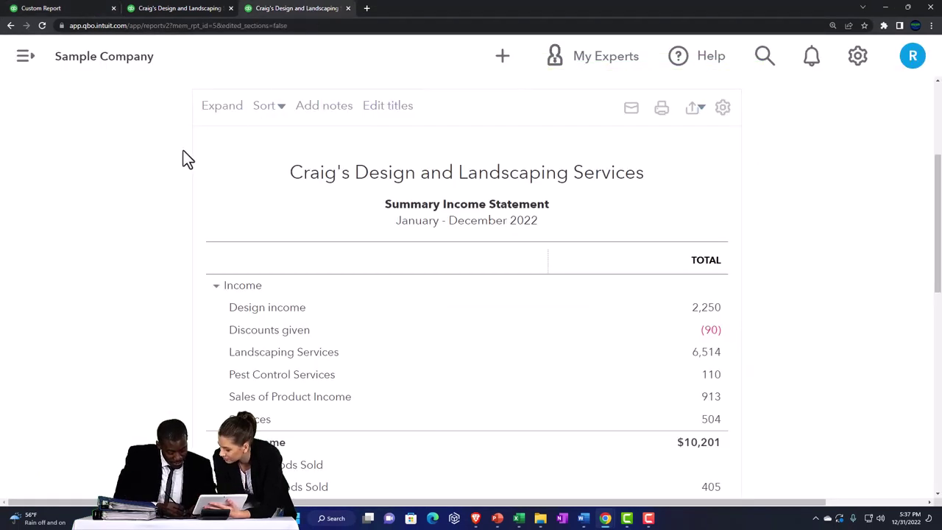
- Set Display columns by to Quarters and rerun the report
scroll(128, 223, up, 2)
click(175, 195)
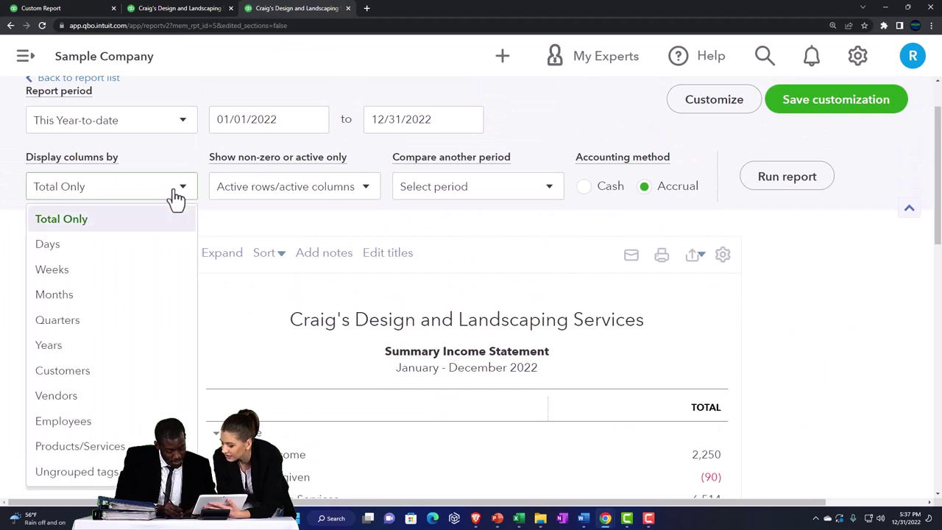
click(125, 329)
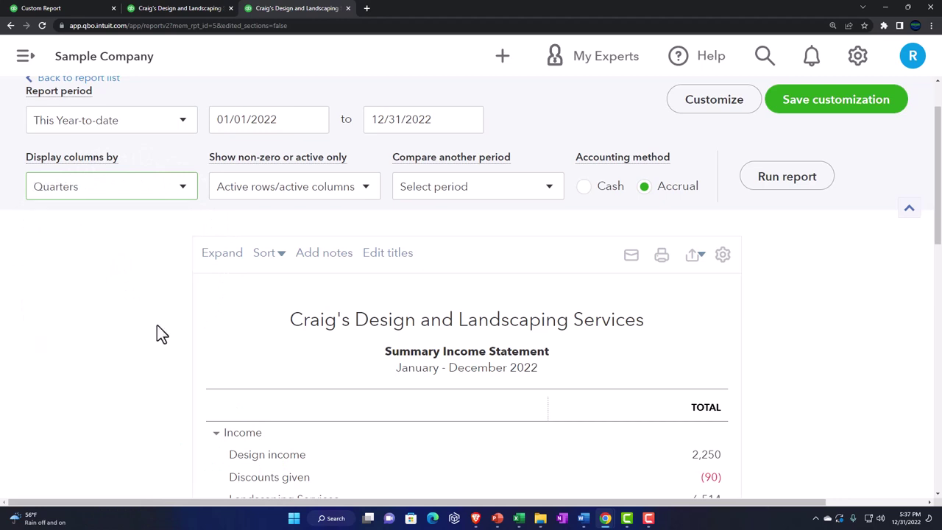
click(783, 195)
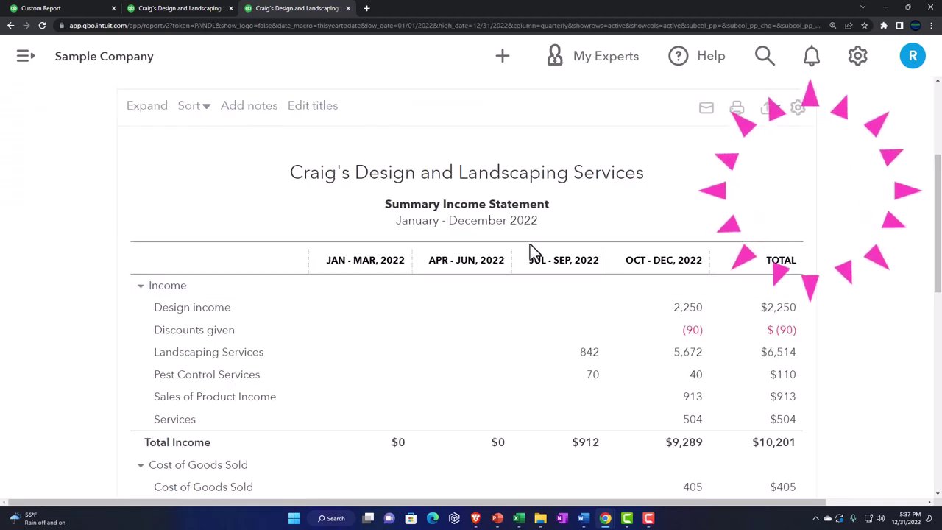
- Change the report subtitle to 'Comparative Income Statement by Quarter'
click(489, 204)
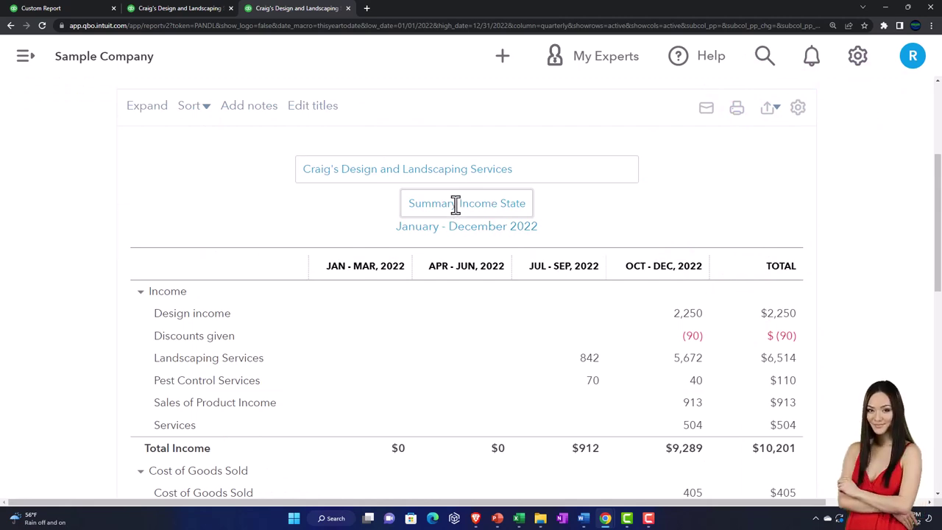
click(455, 205)
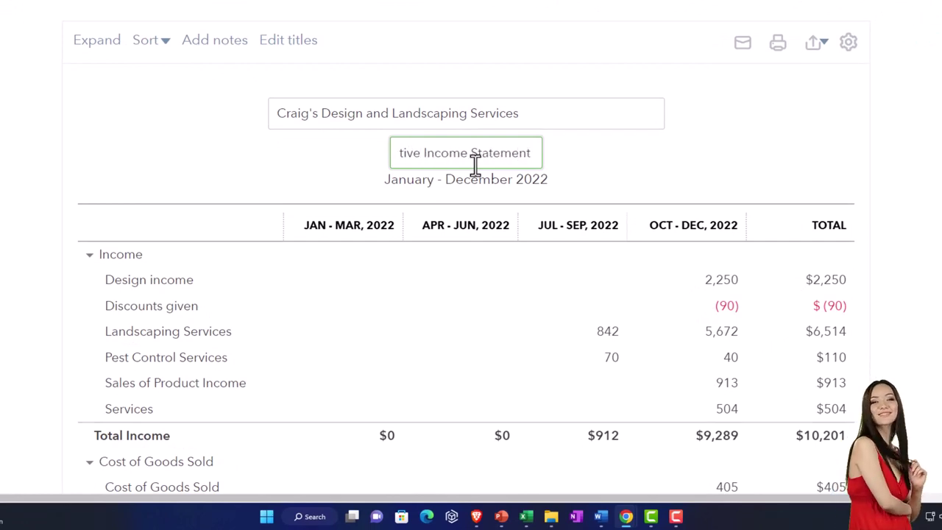
click(475, 165)
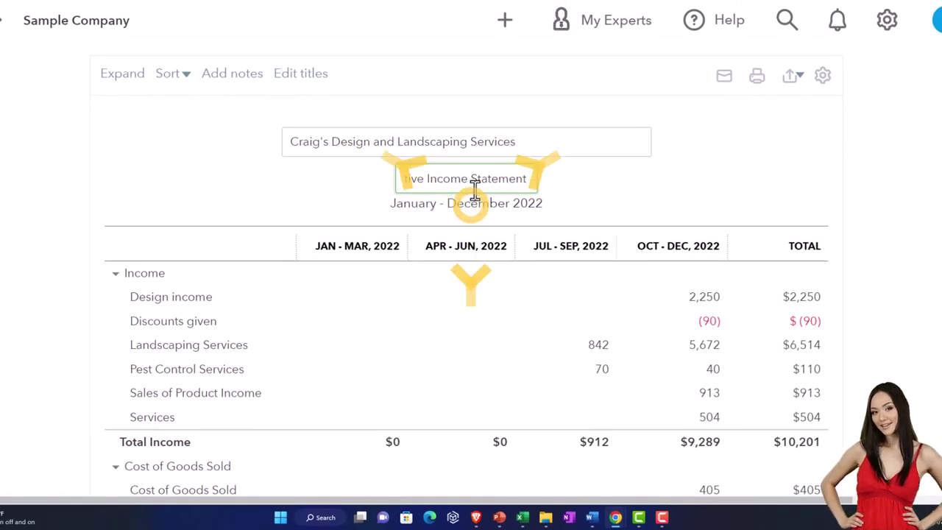
text(by Quarter)
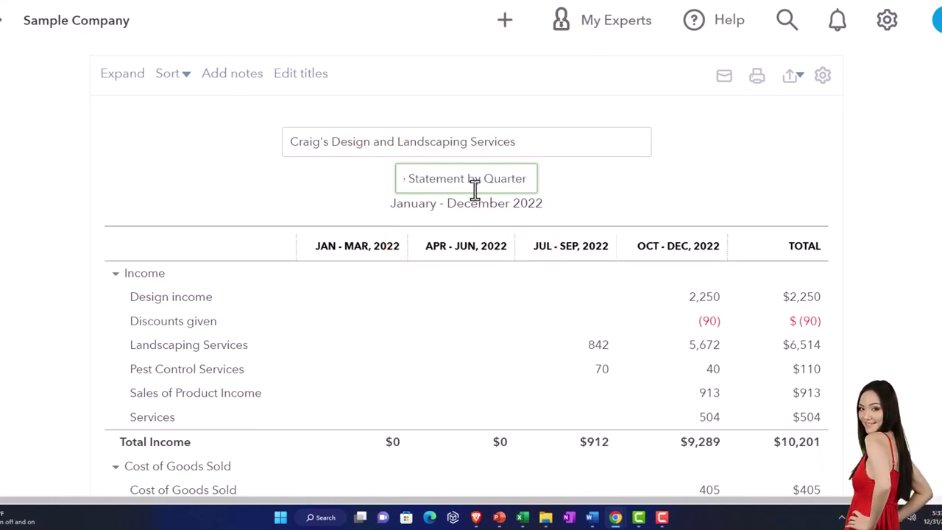
key(ctrl+shift+Left)
key(ctrl+shift+Left)
key(ctrl+shift+Left)
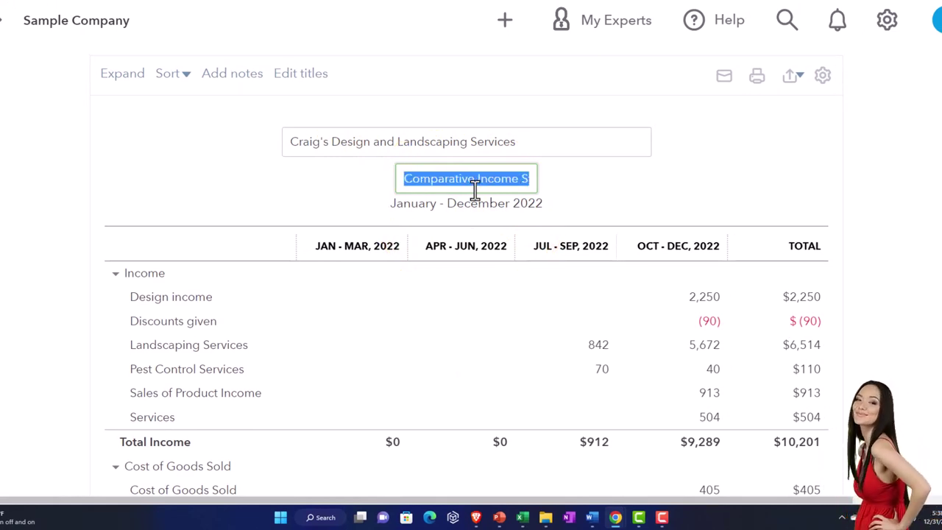
click(635, 208)
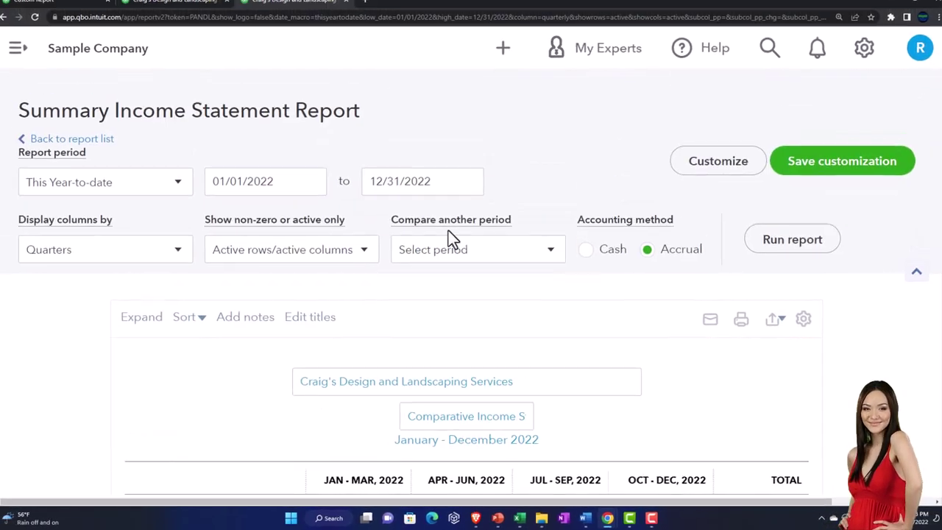
- Uncheck Report period in the header settings and rerun the quarterly report
click(696, 177)
scroll(662, 250, down, 3)
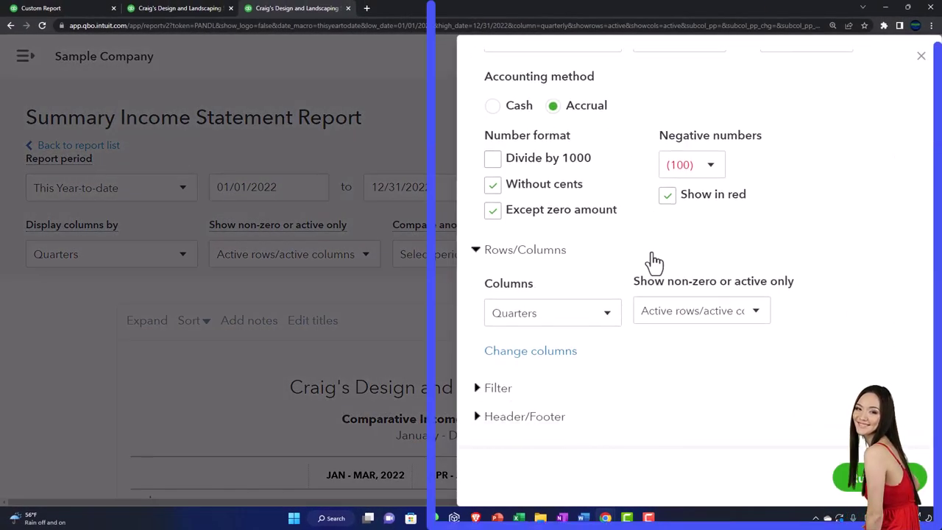
click(490, 418)
scroll(521, 371, down, 3)
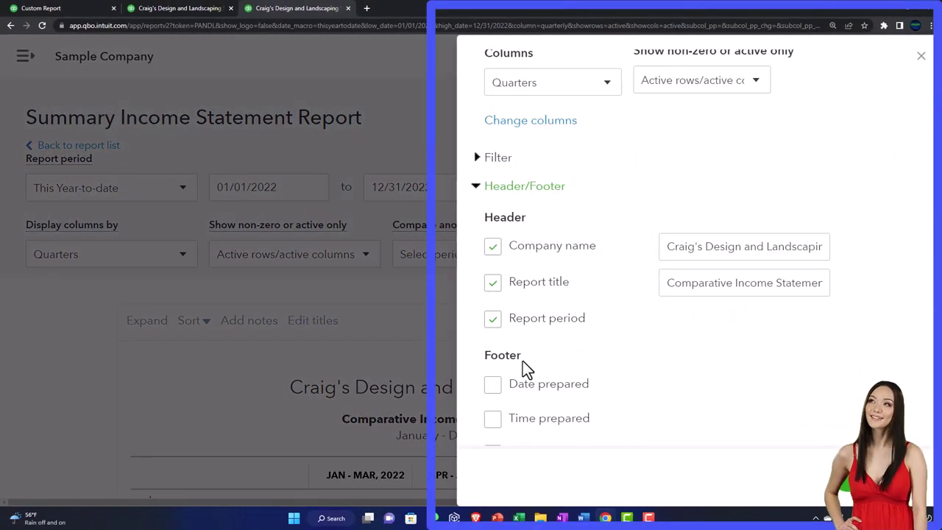
click(495, 307)
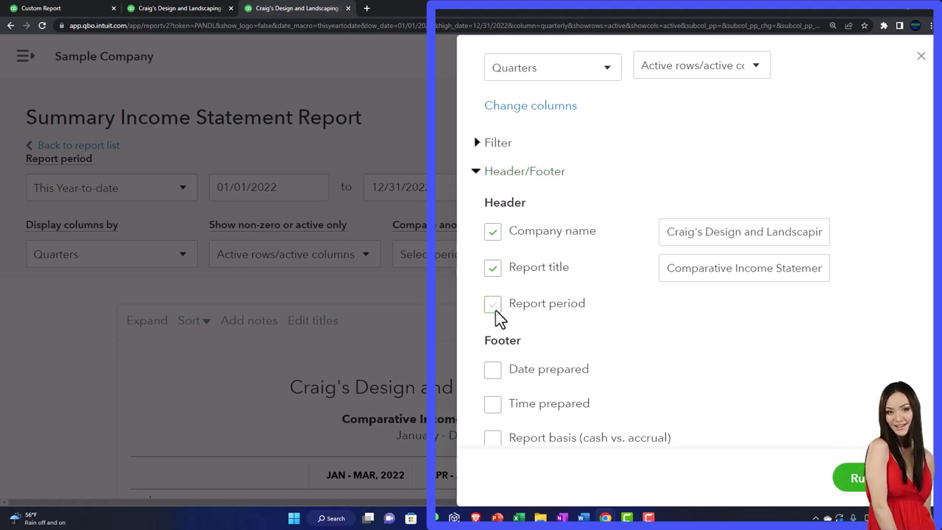
click(876, 478)
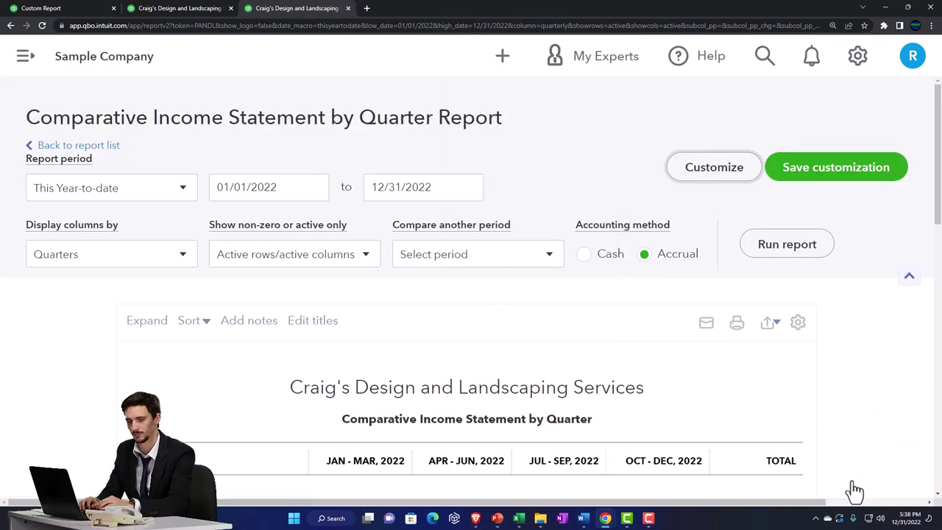
scroll(854, 491, down, 3)
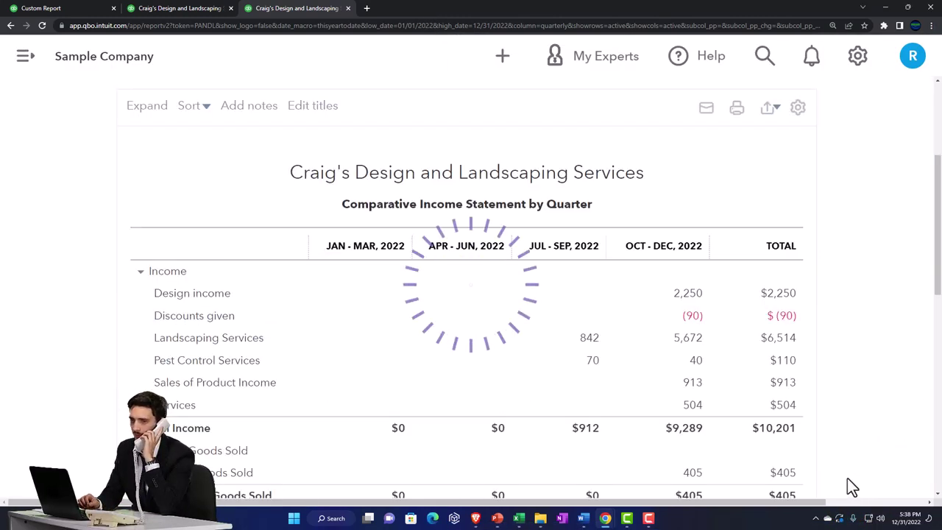
scroll(847, 478, up, 3)
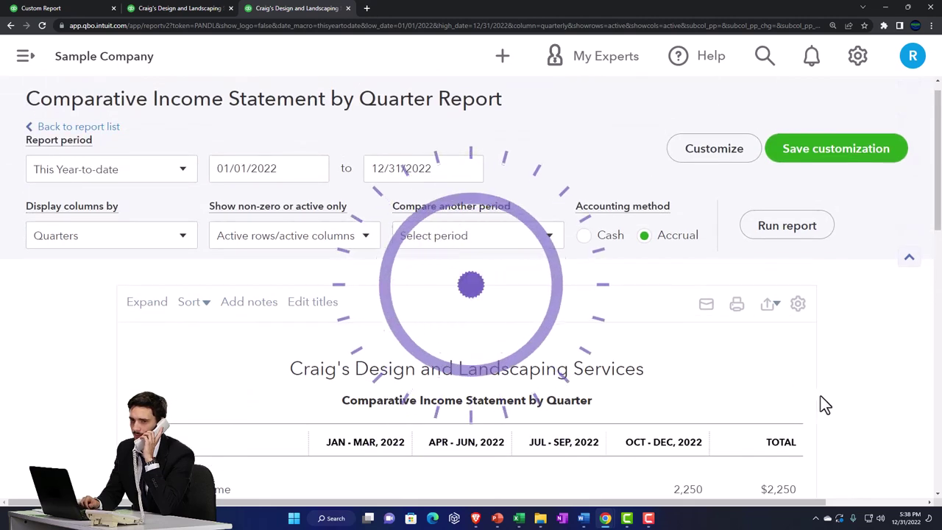
- Save it as custom report 'Comparative Income Statement by Quarter'
click(802, 154)
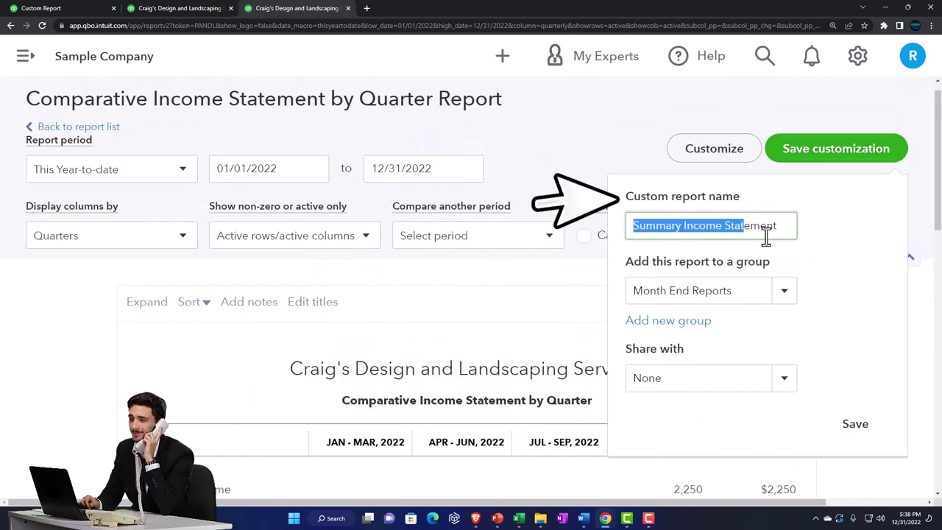
key(BackSpace)
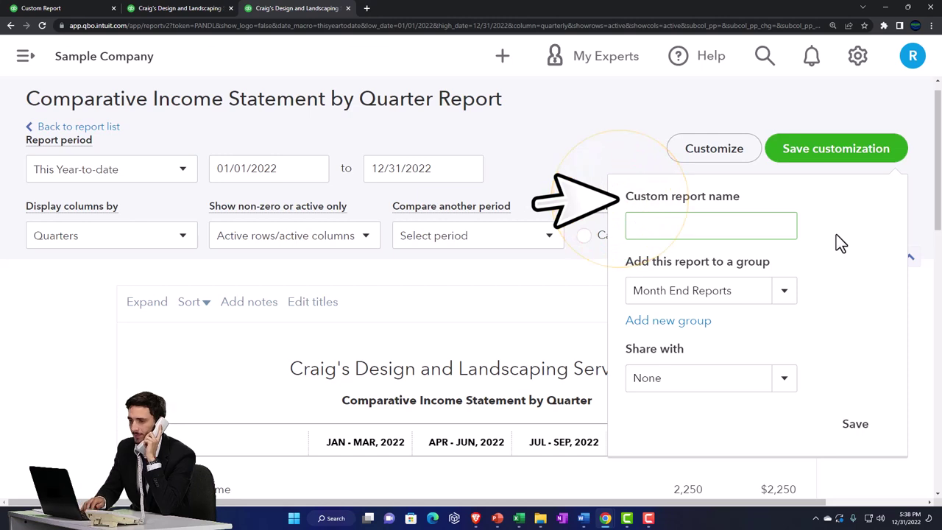
text(2)
key(ctrl+v)
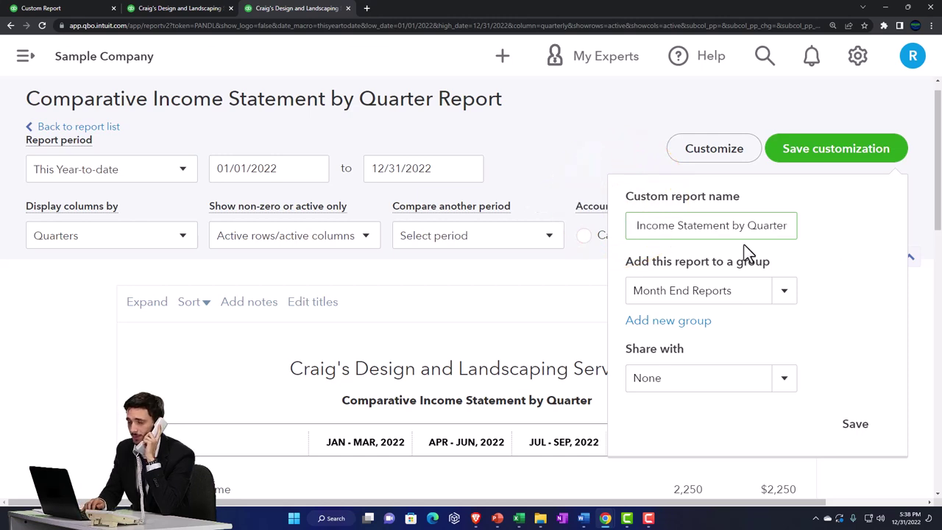
click(855, 426)
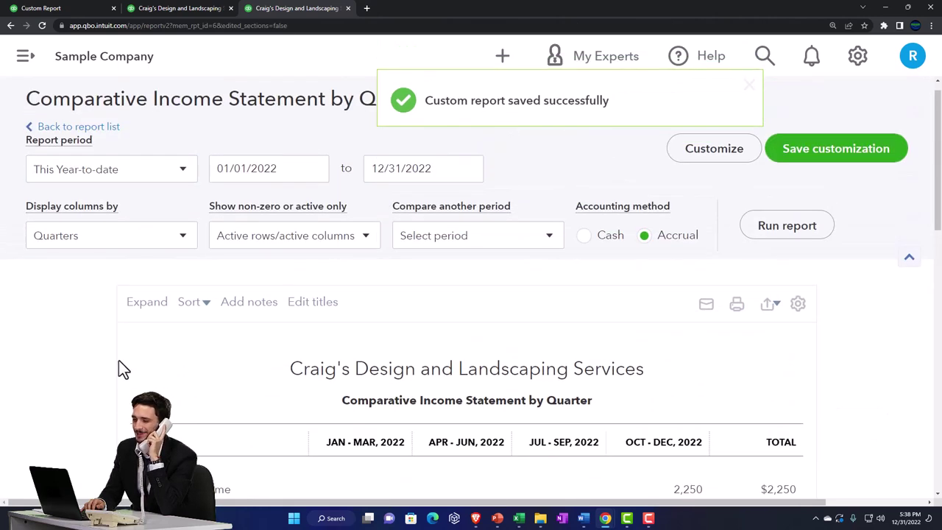
- Switch columns to Total Only and set the start date to 12/01/2022
click(185, 237)
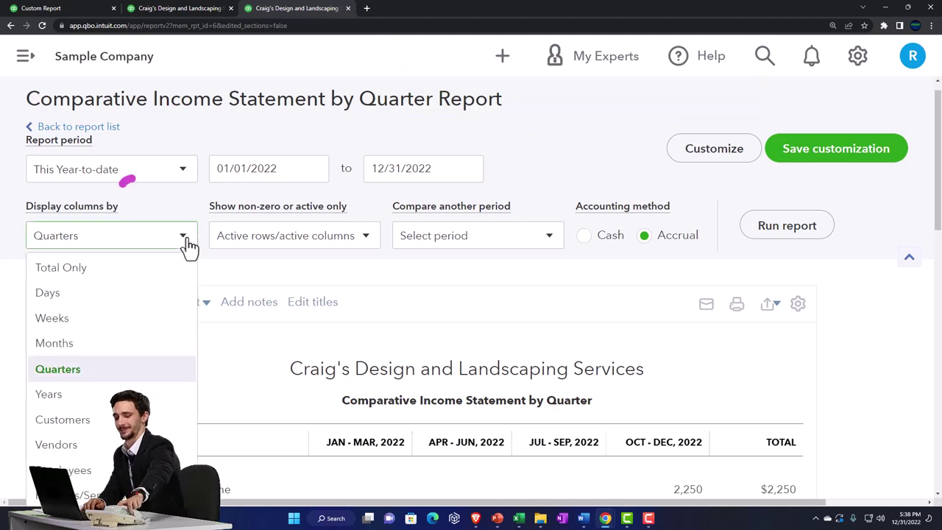
click(113, 275)
click(747, 236)
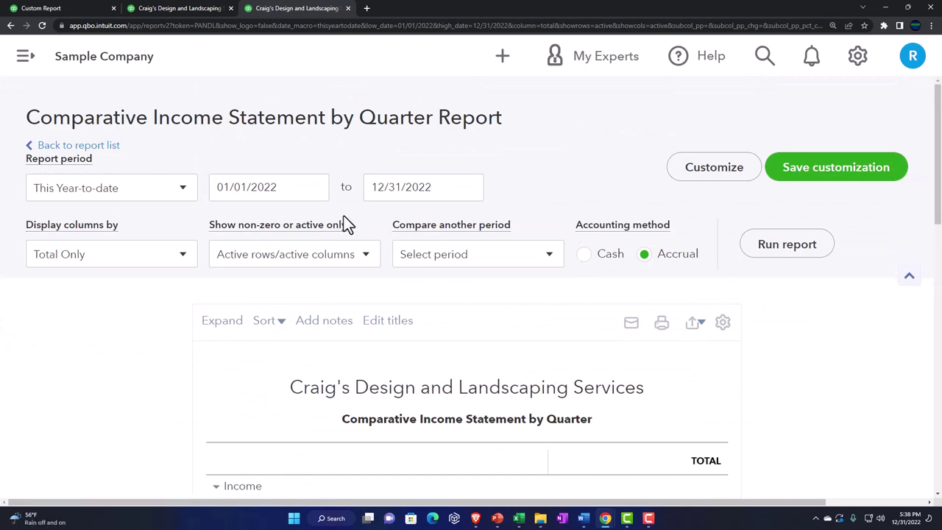
click(273, 188)
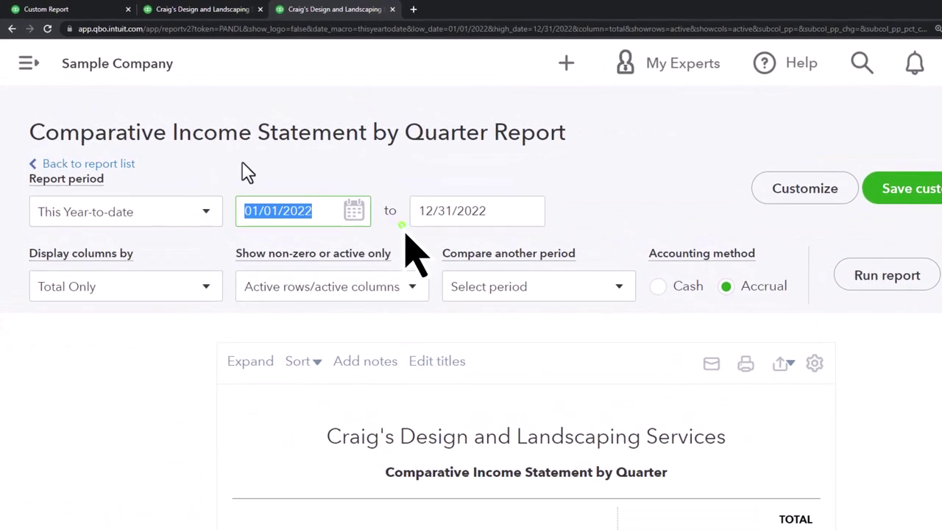
text(120122)
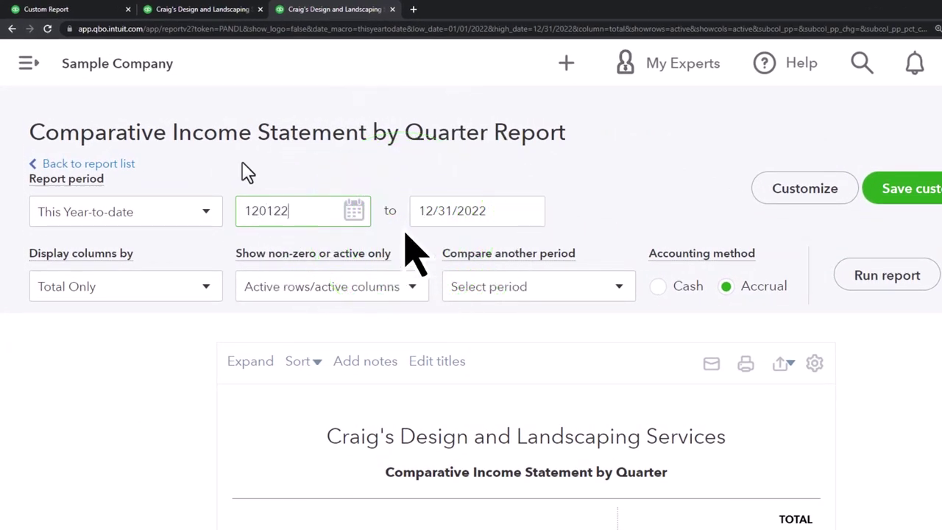
key(Tab)
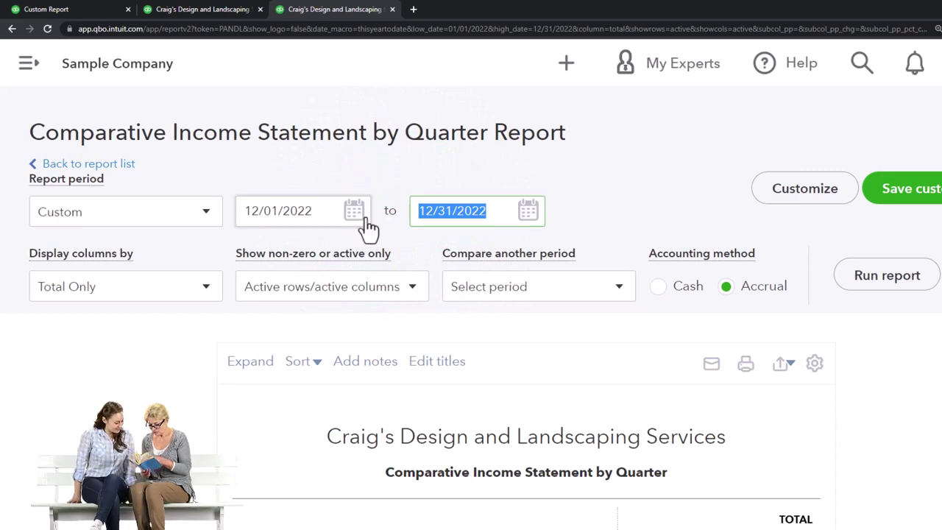
- Compare against the previous period with $ change and % change columns, then rerun
click(609, 293)
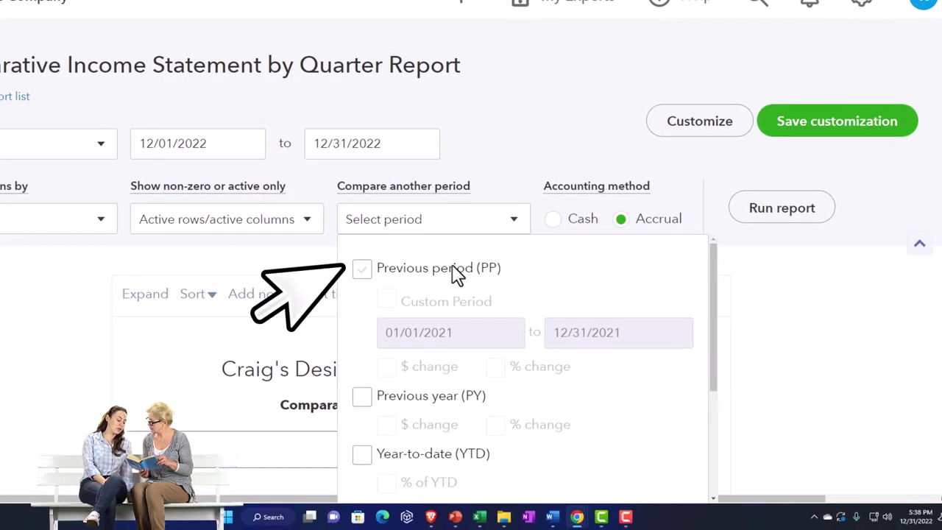
click(362, 270)
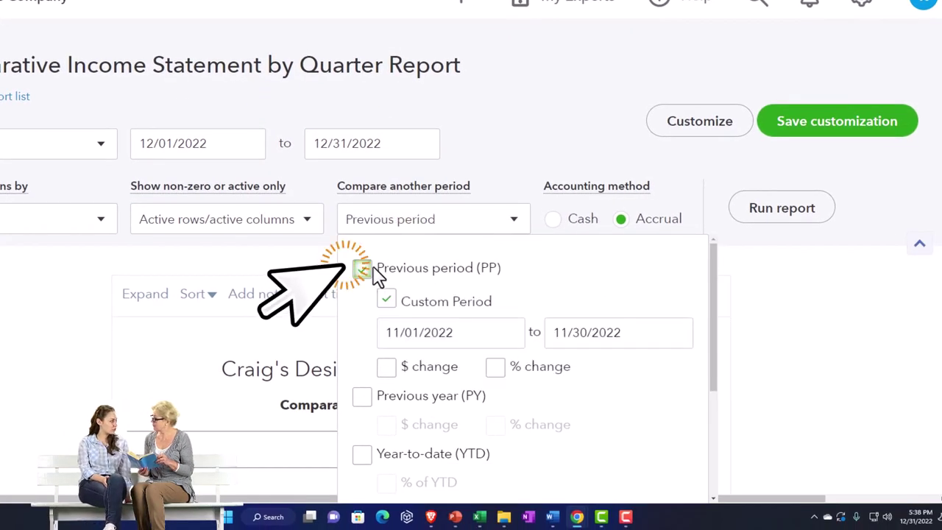
click(388, 369)
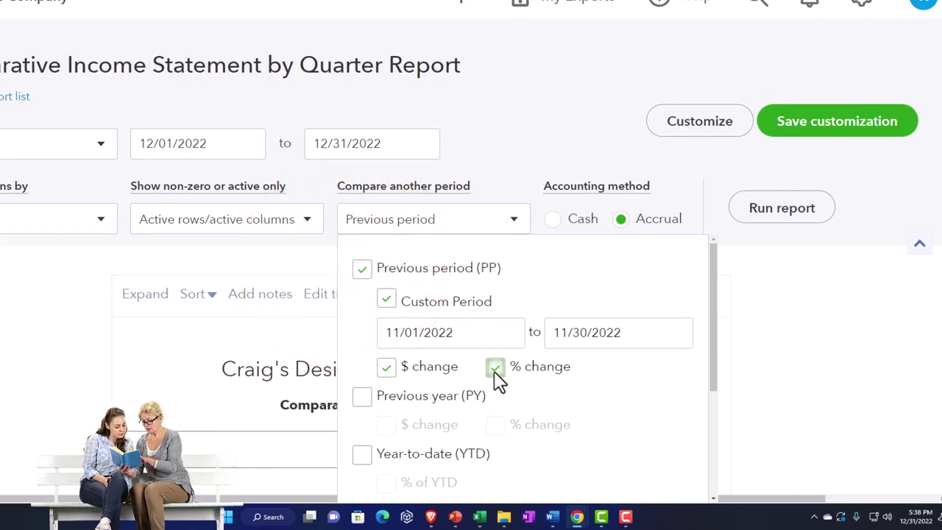
click(778, 211)
scroll(775, 259, down, 3)
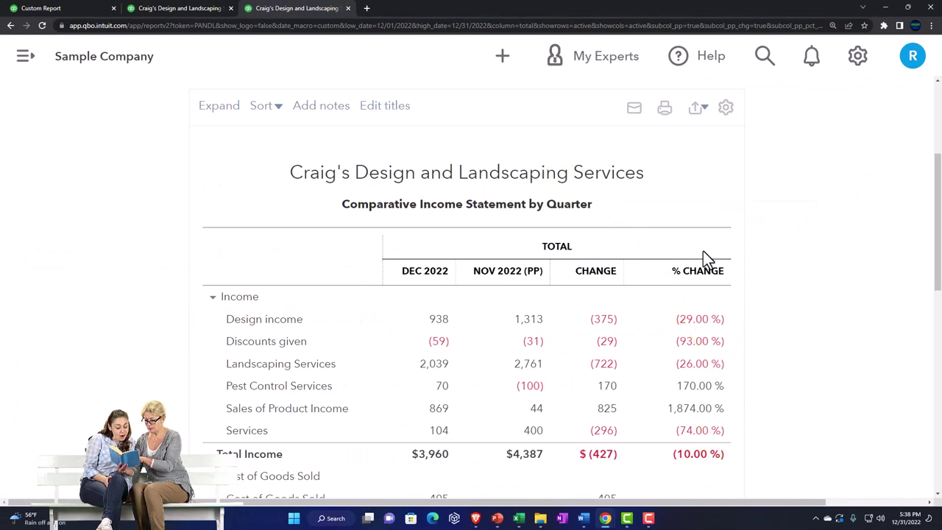
- Change the report subtitle to 'Comparative Income Statement Current Month & Prior Month'
click(408, 204)
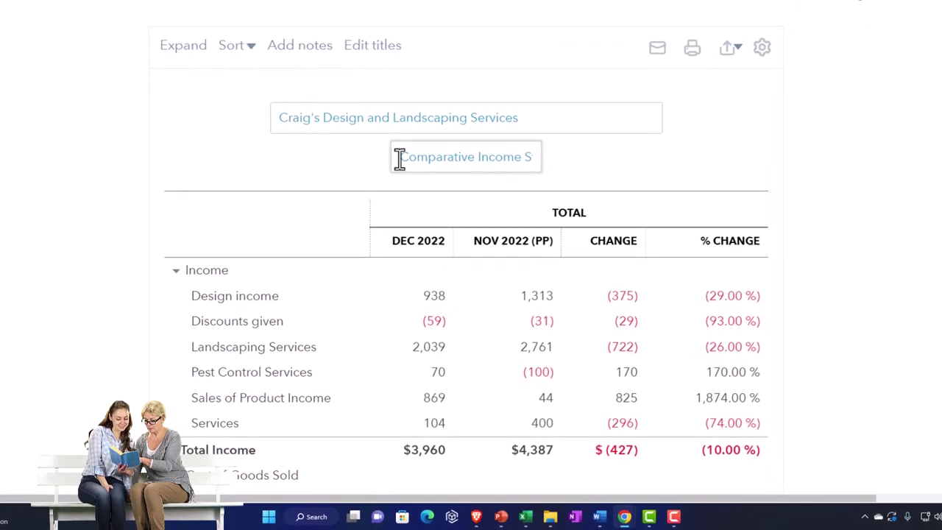
text(000000000000000000)
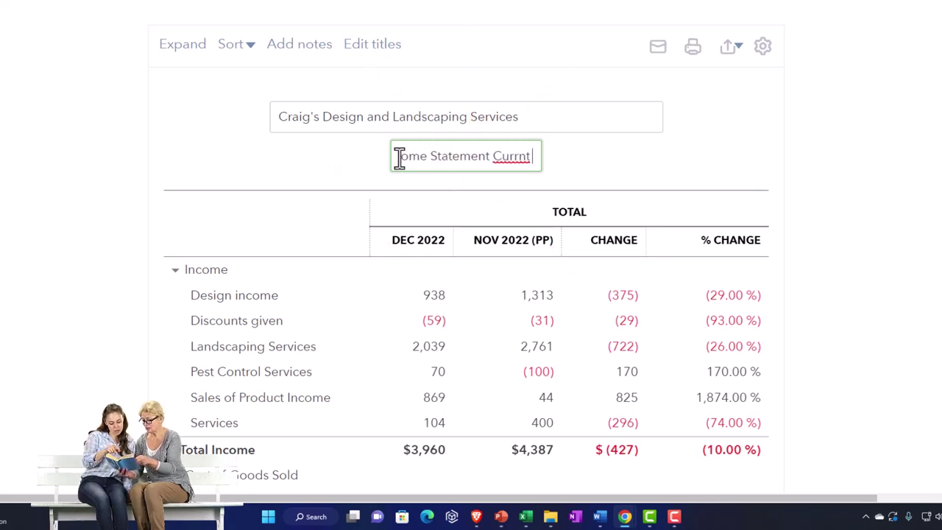
key(BackSpace)
key(BackSpace)
text(ent Month)
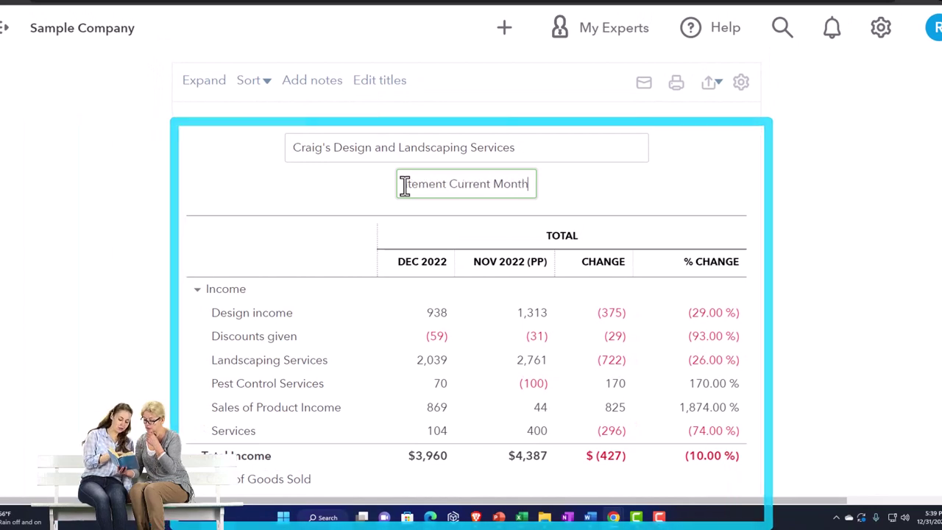
text( & Prior)
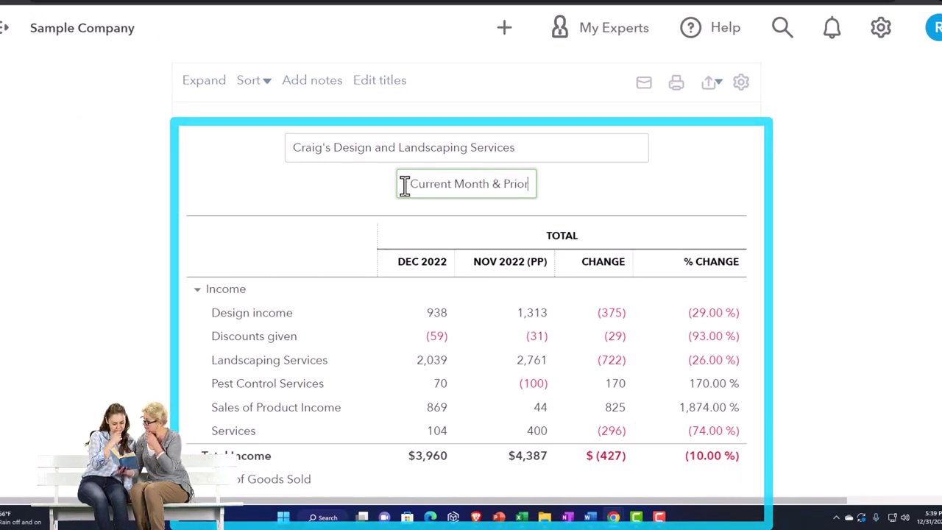
text( Mon)
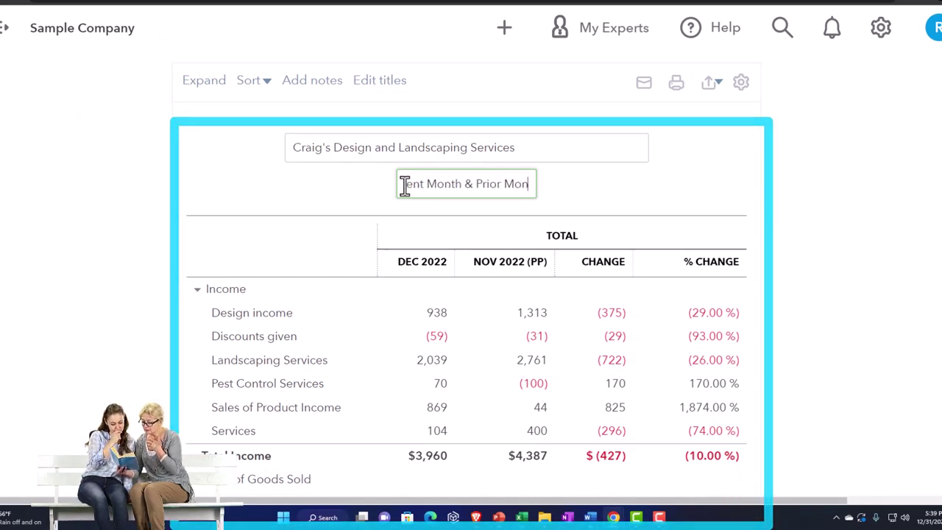
text(th)
key(shift+Left)
key(shift+Left)
key(shift+Left)
key(shift+Left)
key(shift+Left)
key(shift+Left)
key(shift+Left)
key(shift+Left)
key(shift+Left)
key(shift+Left)
key(shift+Left)
key(shift+Left)
key(shift+Left)
key(shift+Left)
key(shift+Left)
key(shift+Left)
key(shift+Left)
key(shift+Left)
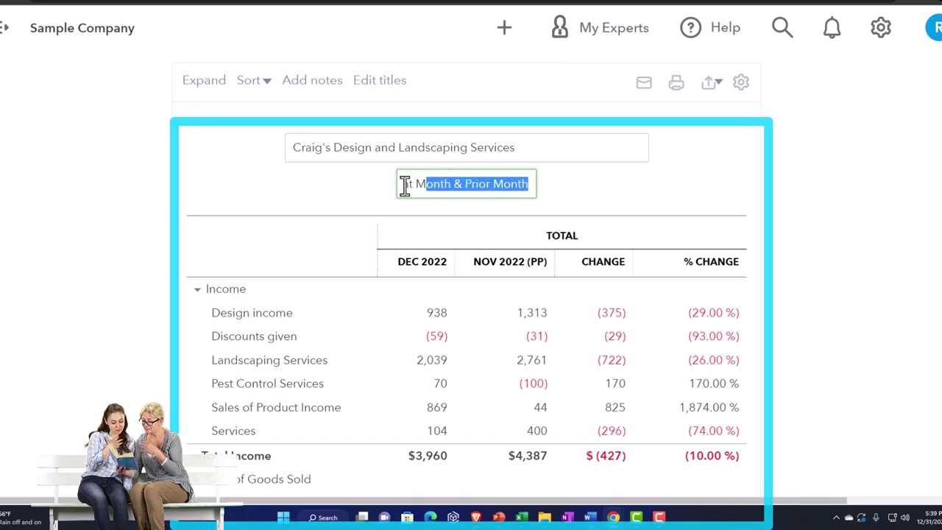
key(shift+Left)
key(shift+Left)
key(shift+Left)
key(shift+Left)
key(shift+Left)
key(shift+Left)
key(shift+Left)
key(shift+Left)
key(shift+Left)
key(shift+Left)
key(shift+Left)
key(shift+Left)
key(shift+Left)
key(shift+Left)
key(shift+Left)
key(shift+Left)
key(shift+Left)
key(shift+Left)
key(shift+Left)
key(shift+Left)
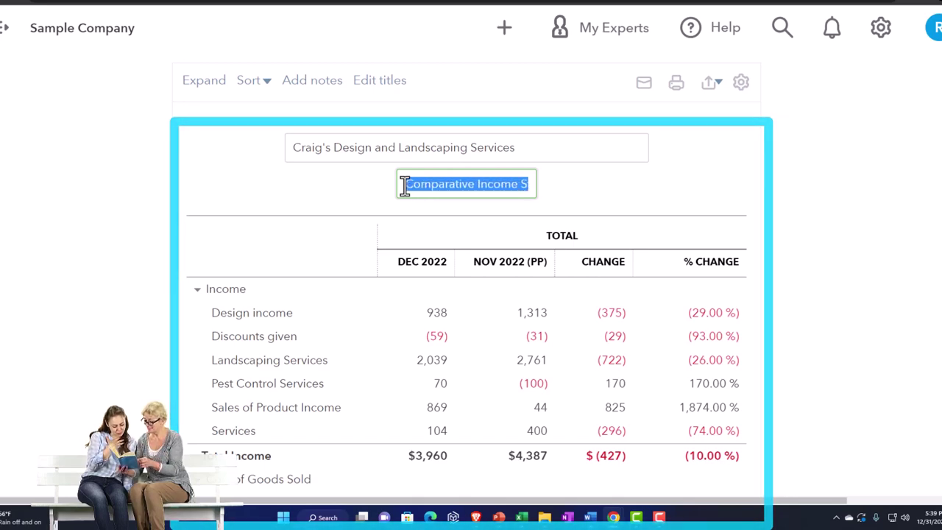
click(817, 220)
scroll(822, 221, up, 3)
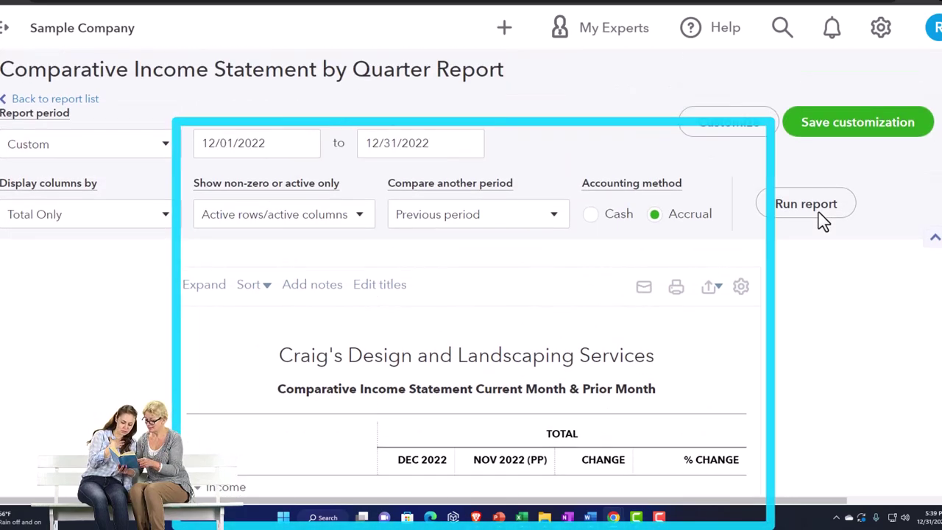
click(810, 131)
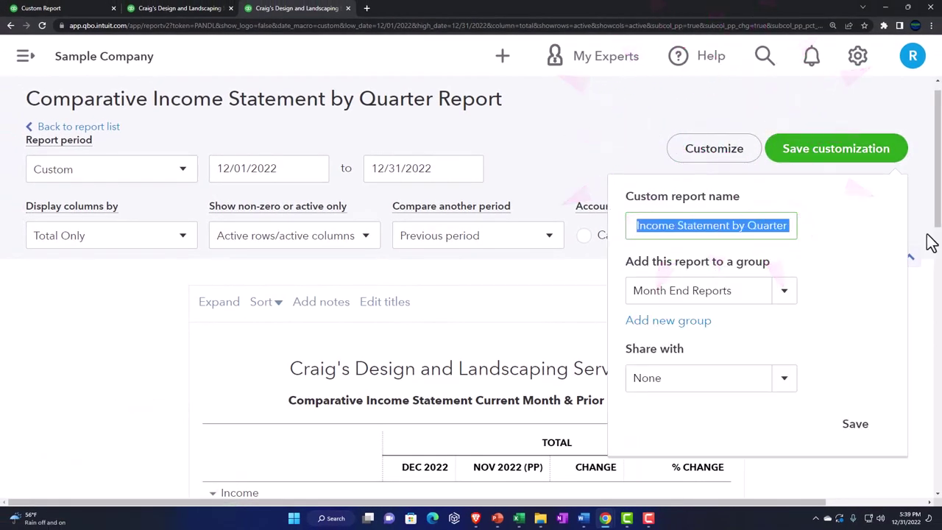
- Save as custom report '3 Comparative Income Statement Current Month & Prior Month' in Month End Reports
text(2 Comparative)
key(BackSpace)
key(BackSpace)
key(BackSpace)
key(BackSpace)
key(BackSpace)
key(BackSpace)
key(BackSpace)
key(BackSpace)
key(BackSpace)
key(BackSpace)
key(BackSpace)
key(BackSpace)
key(BackSpace)
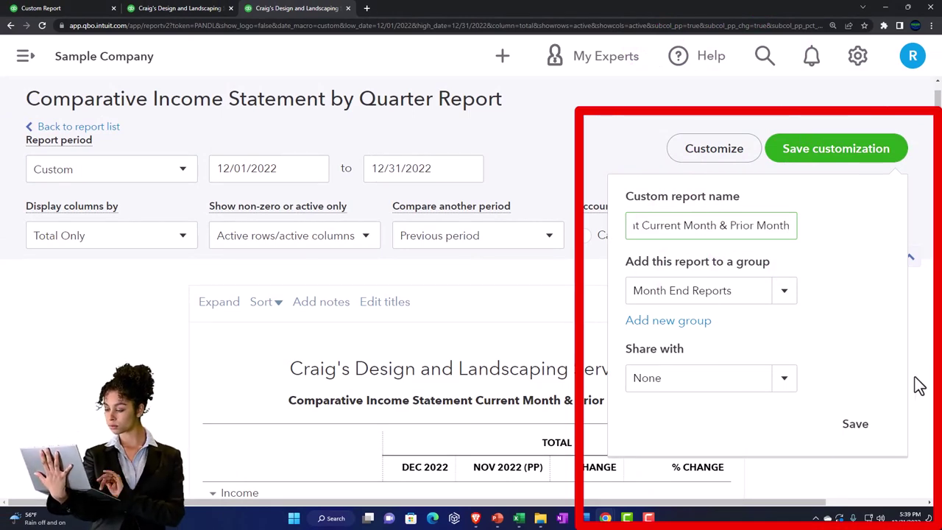
click(855, 426)
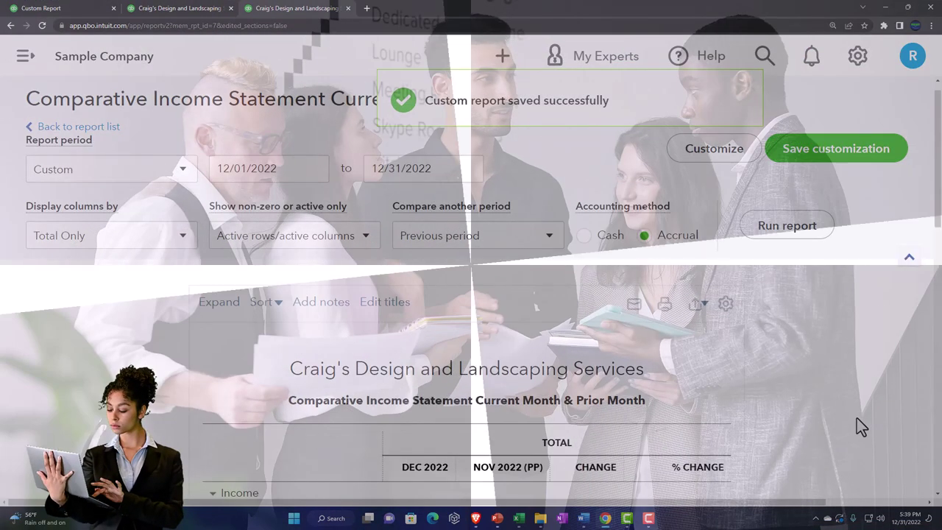
scroll(856, 418, down, 3)
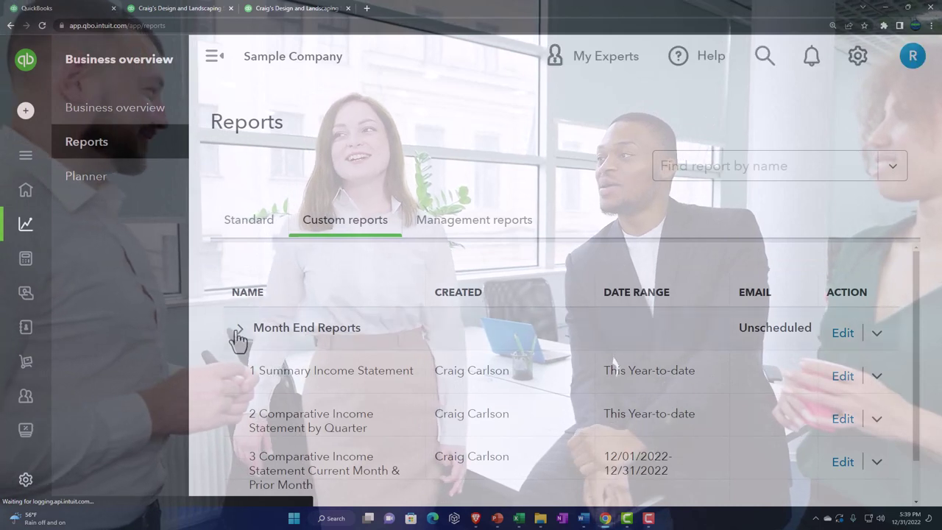
- Collapse the navigation sidebar and toggle the Month End Reports group to show its three reports
click(211, 68)
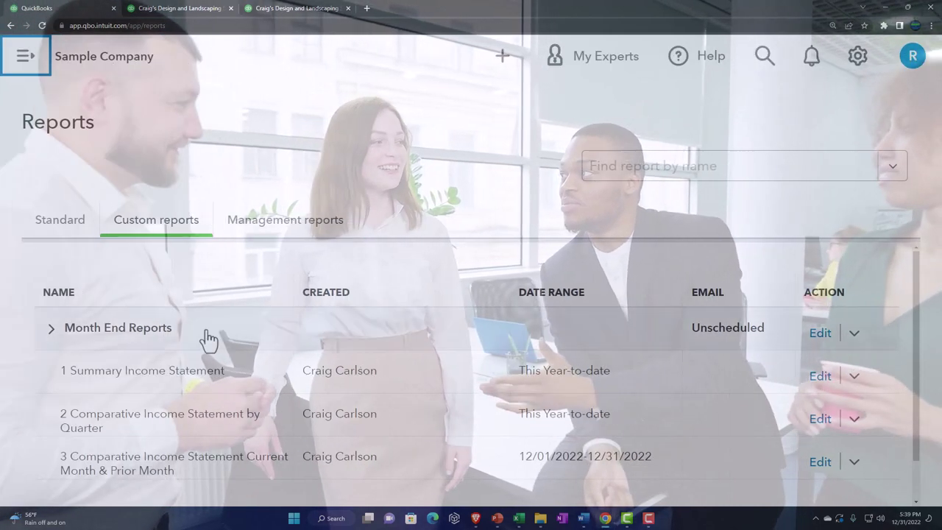
click(52, 335)
click(51, 335)
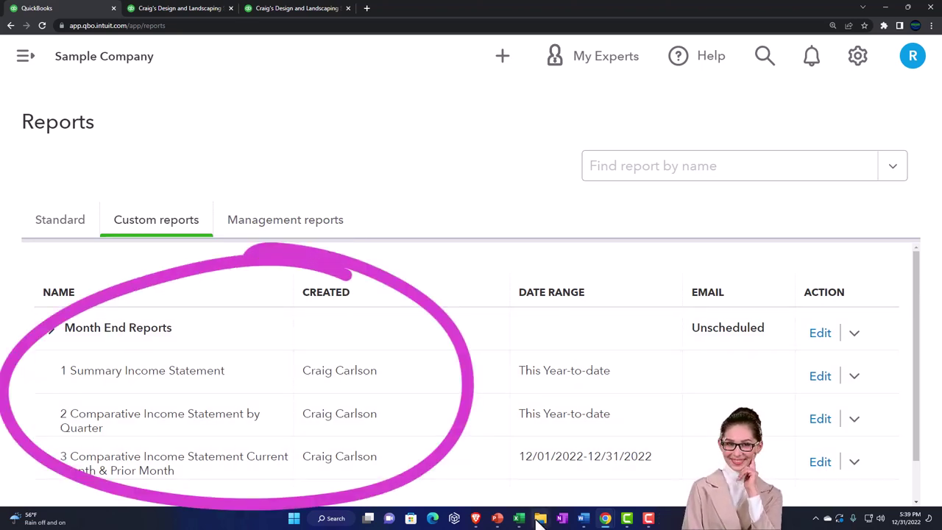
- Open the Reports 12.31.22 subfolder to check the four balance-sheet PDFs, then go back to Reports
mouse_move(539, 520)
click(632, 476)
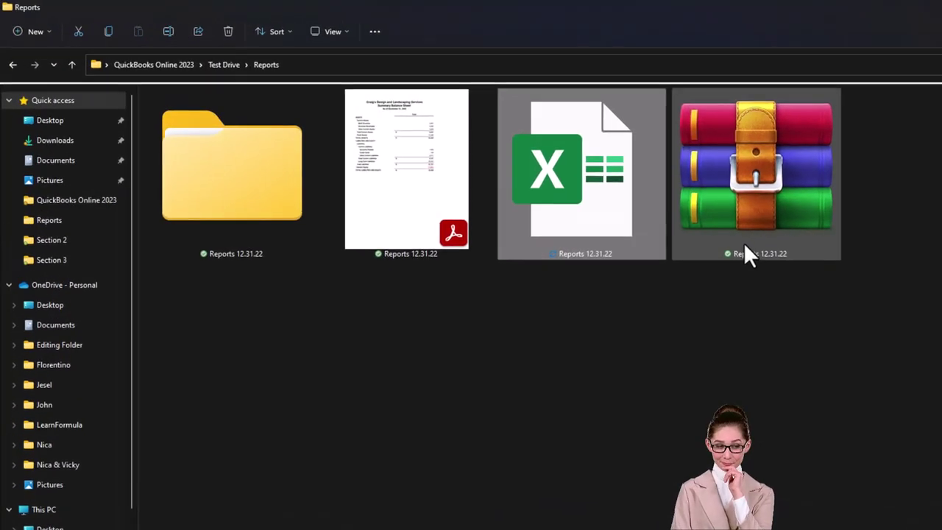
mouse_move(744, 241)
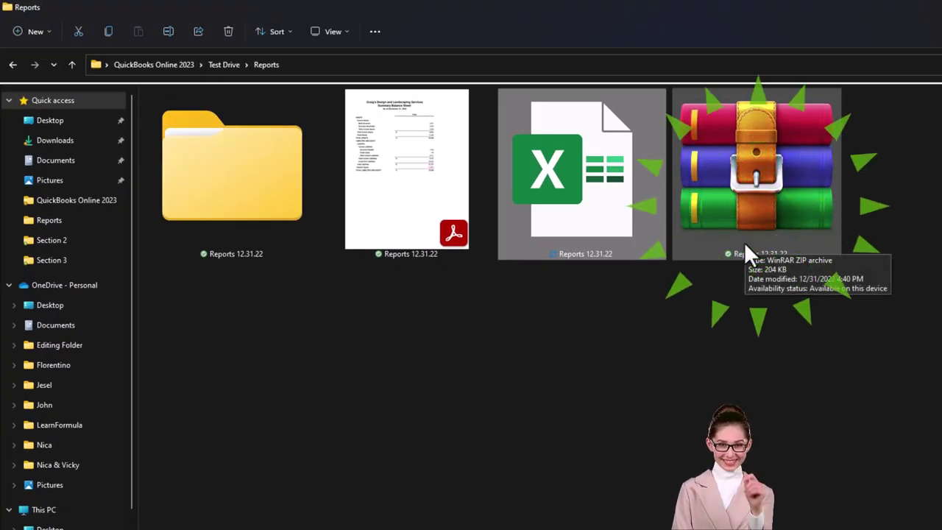
double_click(247, 221)
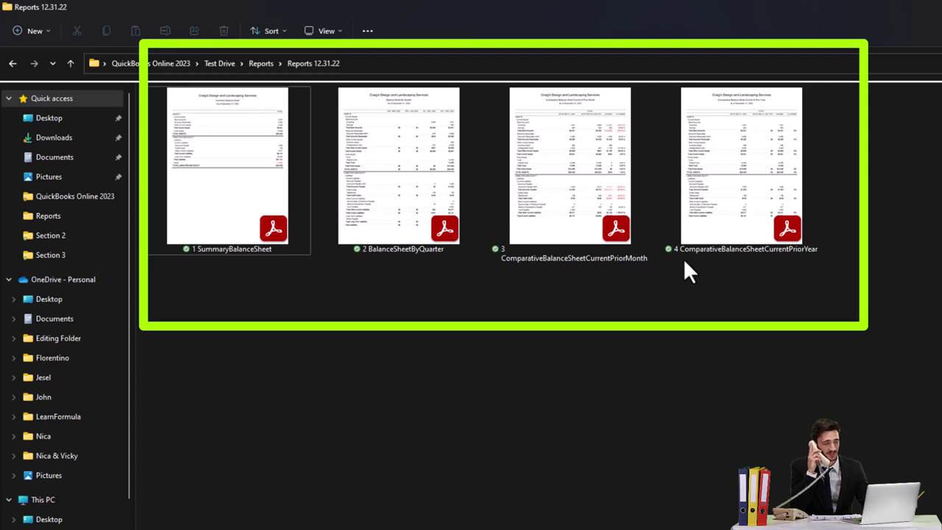
click(259, 64)
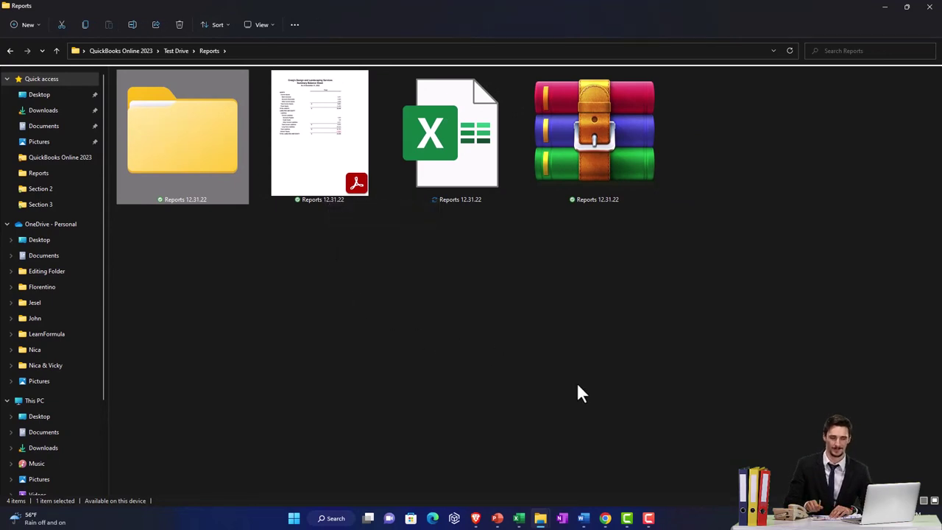
- Revisit the Reports 12.31.22 folder, then minimize it to return to QuickBooks Online
mouse_move(605, 518)
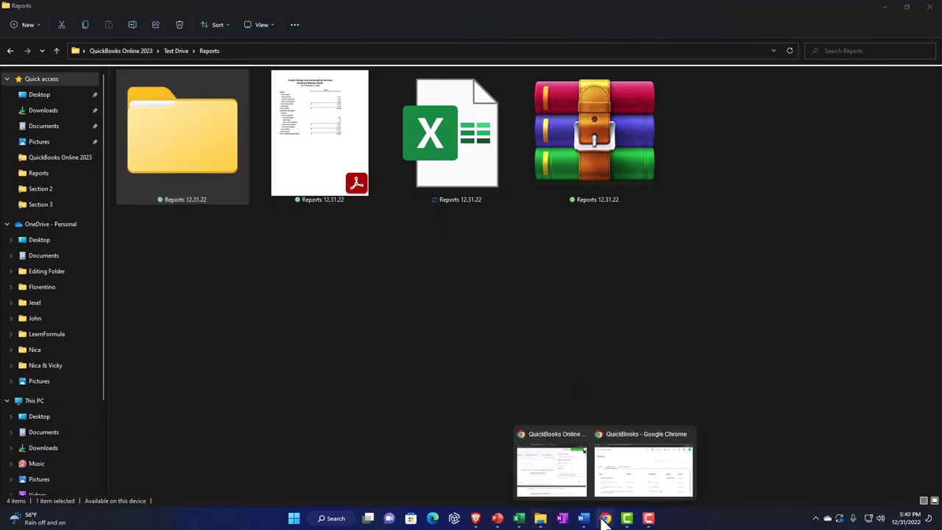
click(620, 484)
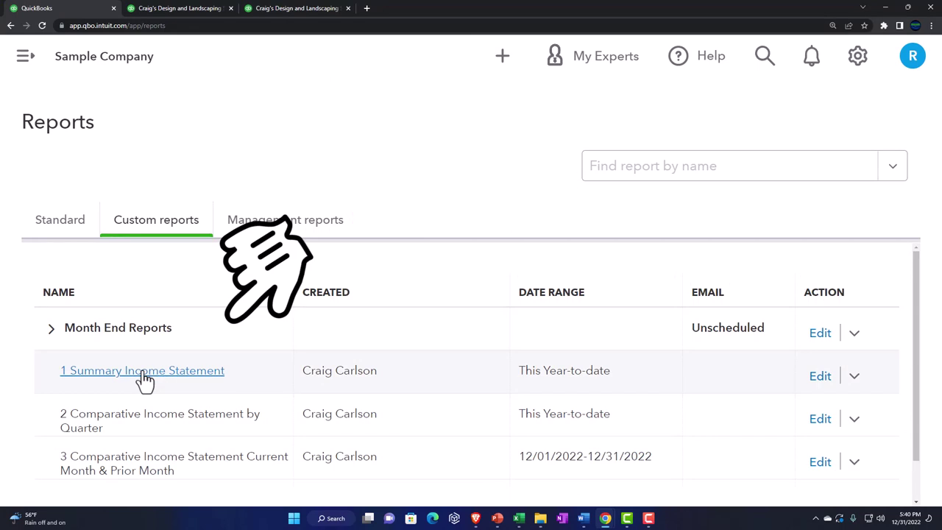
mouse_move(540, 516)
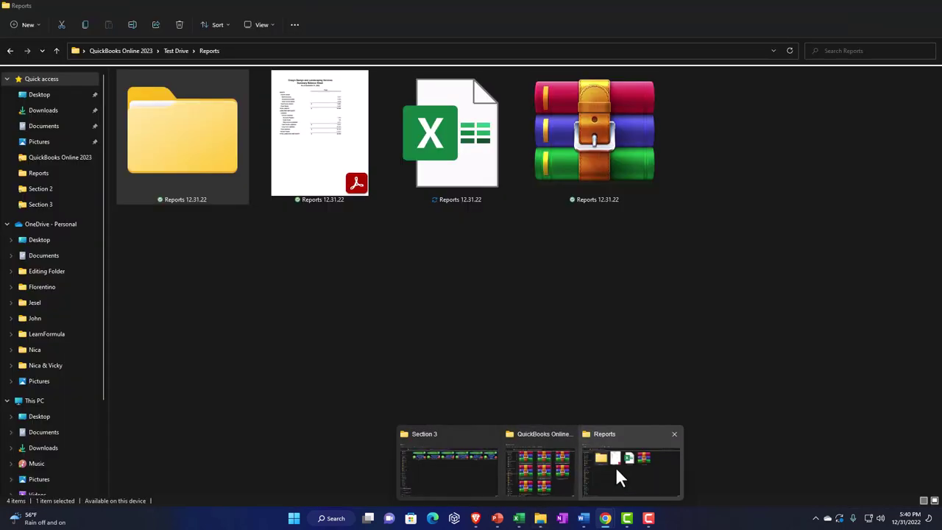
click(616, 475)
double_click(203, 166)
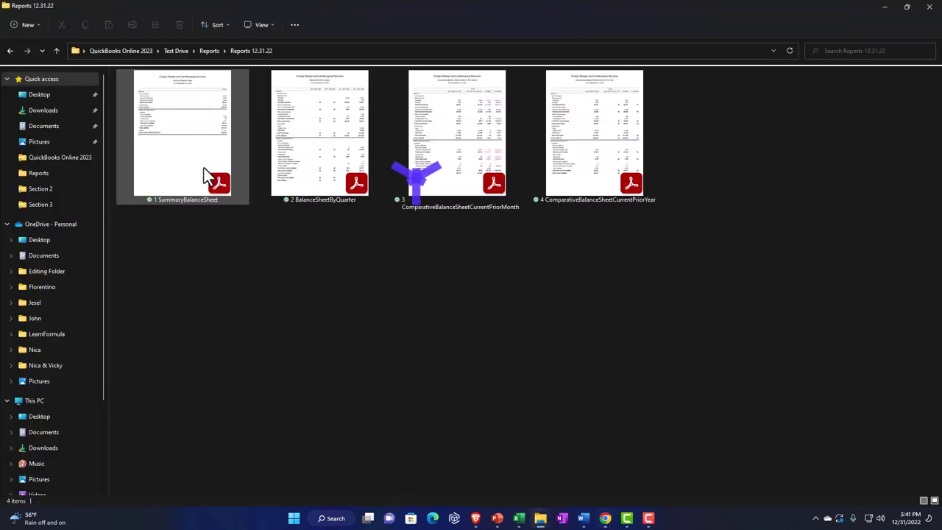
click(886, 6)
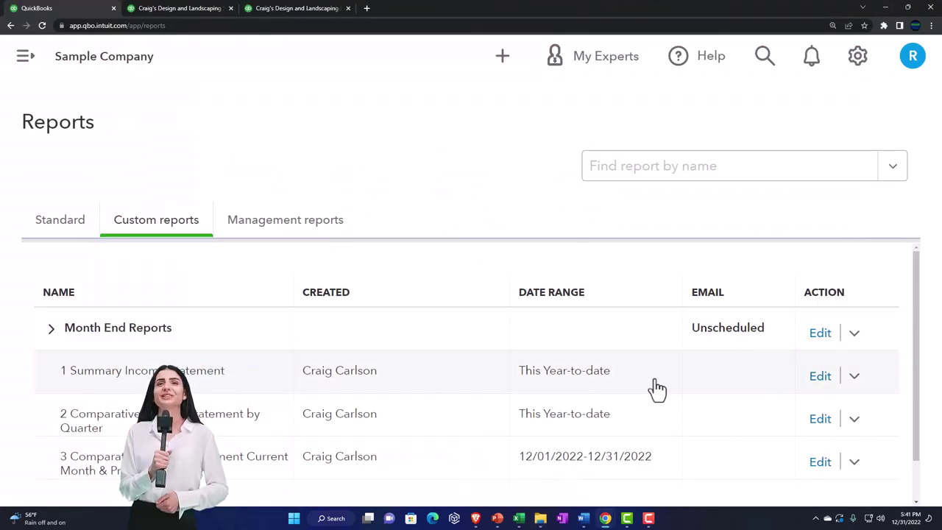
- Renumber the 1 Summary Income Statement custom report to 5 and save it
click(819, 377)
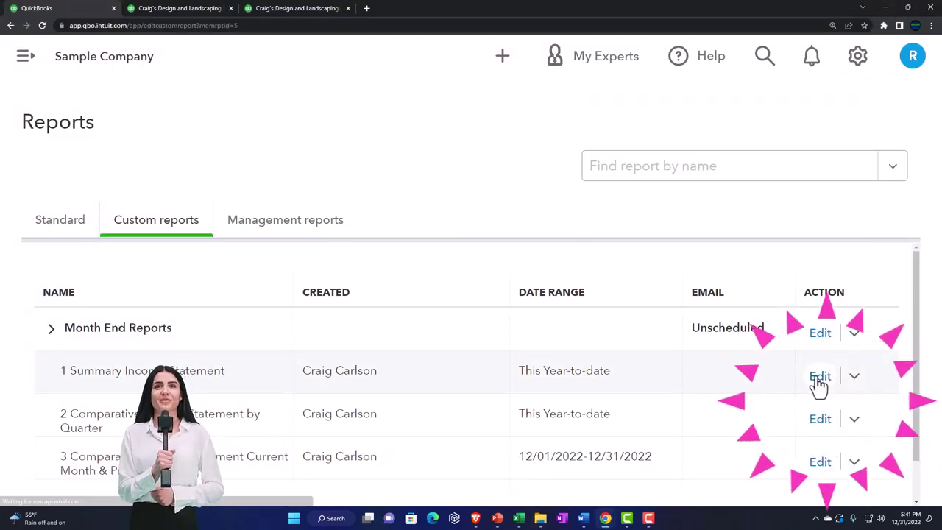
triple_click(52, 143)
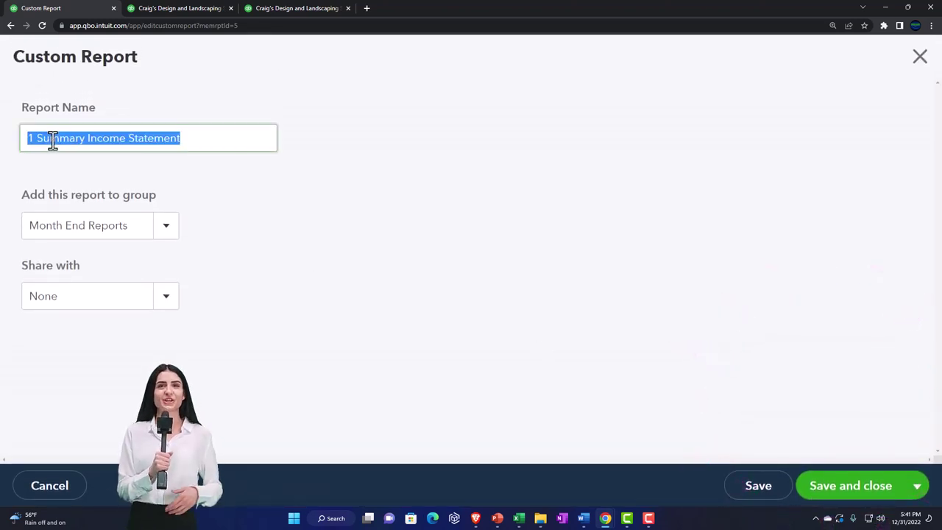
key(Home)
key(Delete)
key(Delete)
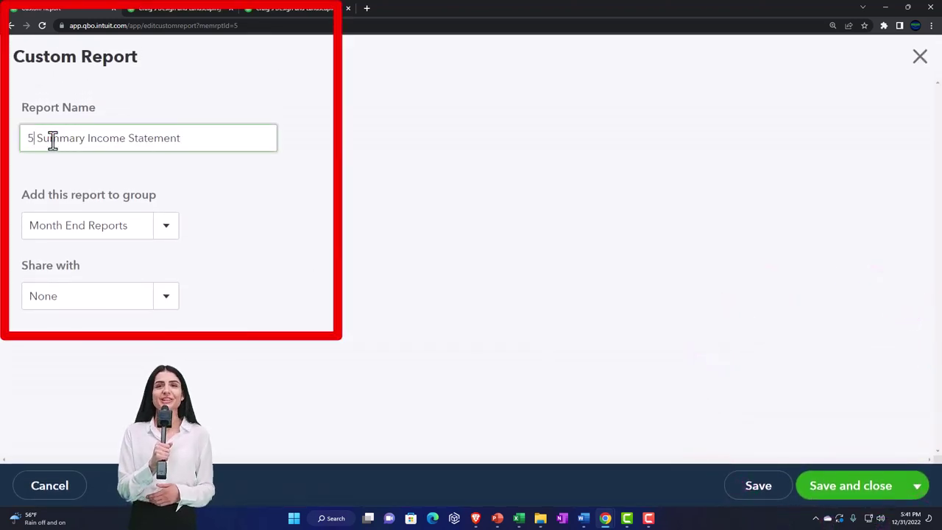
text(5)
click(841, 490)
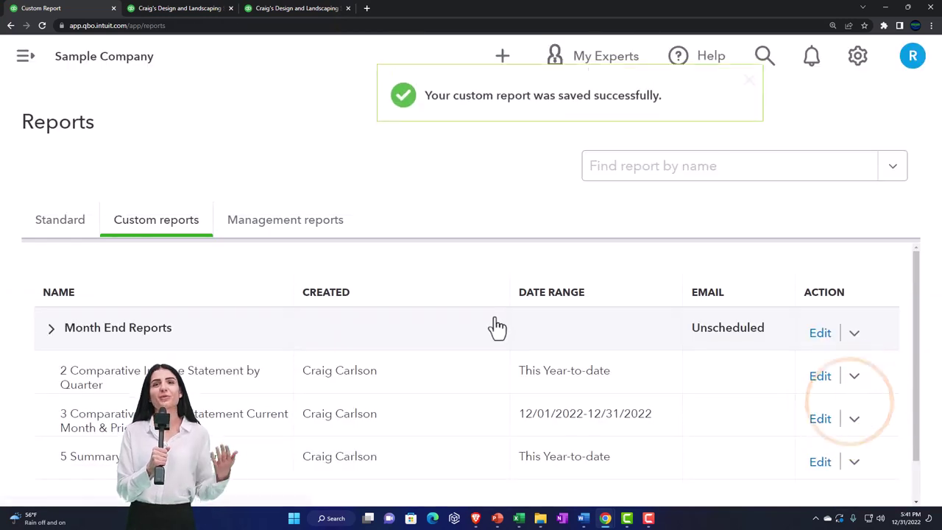
- Renumber the 2 Comparative Income Statement by Quarter report to 6 and save it
scroll(275, 365, down, 1)
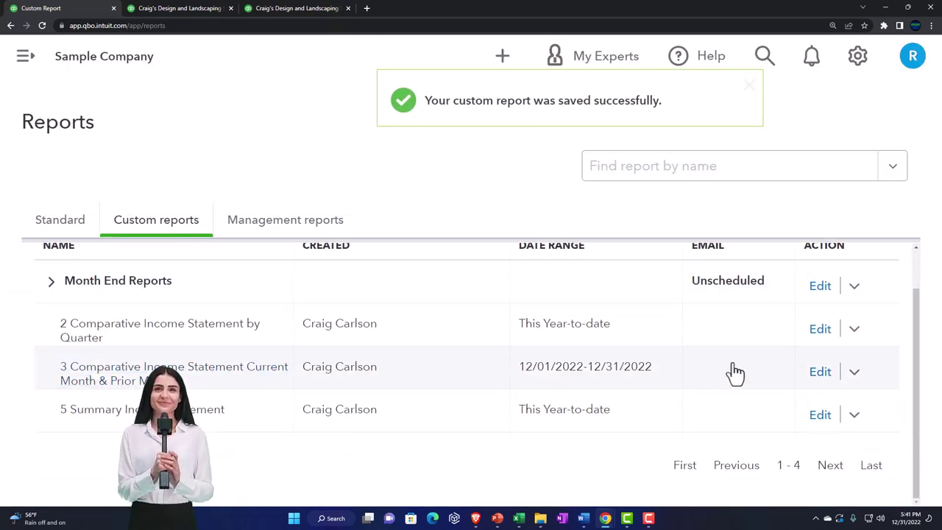
click(819, 330)
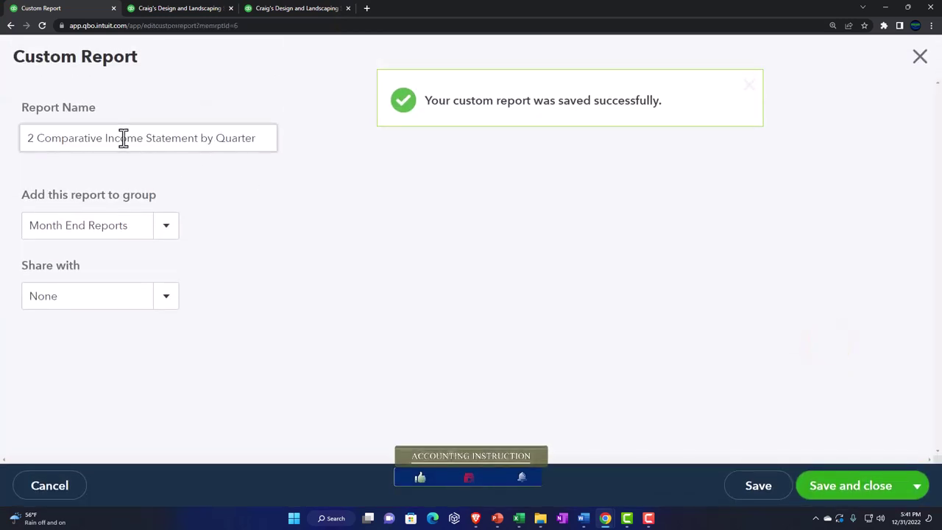
click(123, 140)
click(123, 140)
key(BackSpace)
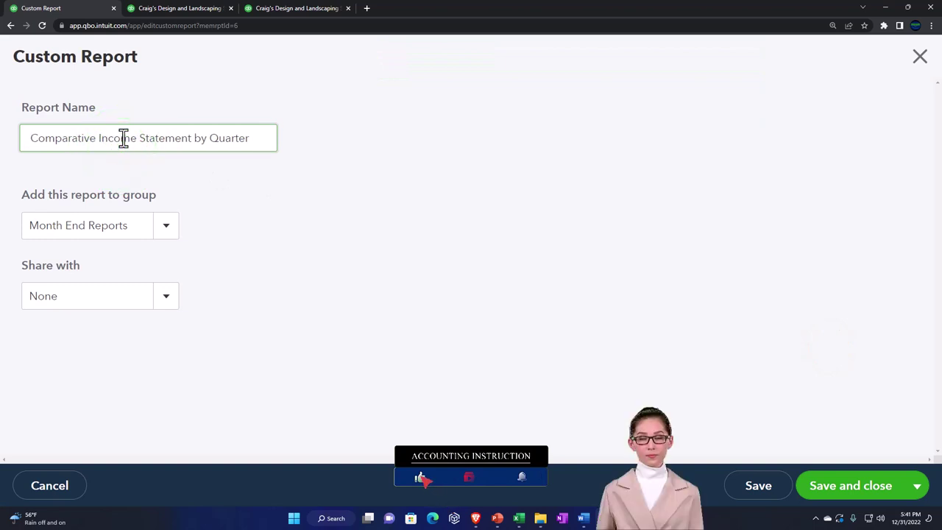
text(6)
click(841, 492)
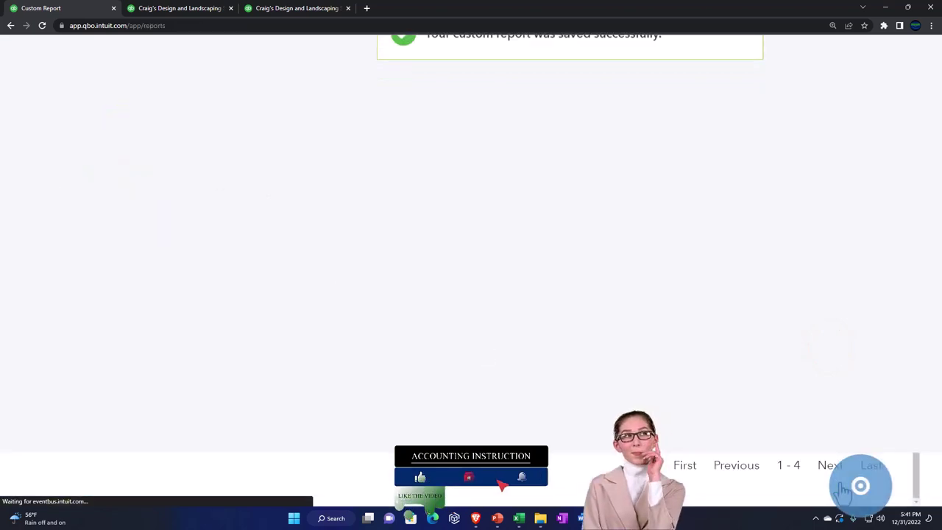
- View the 3 Comparative Income Statement Current Month & Prior Month report, then return to Custom reports
click(147, 335)
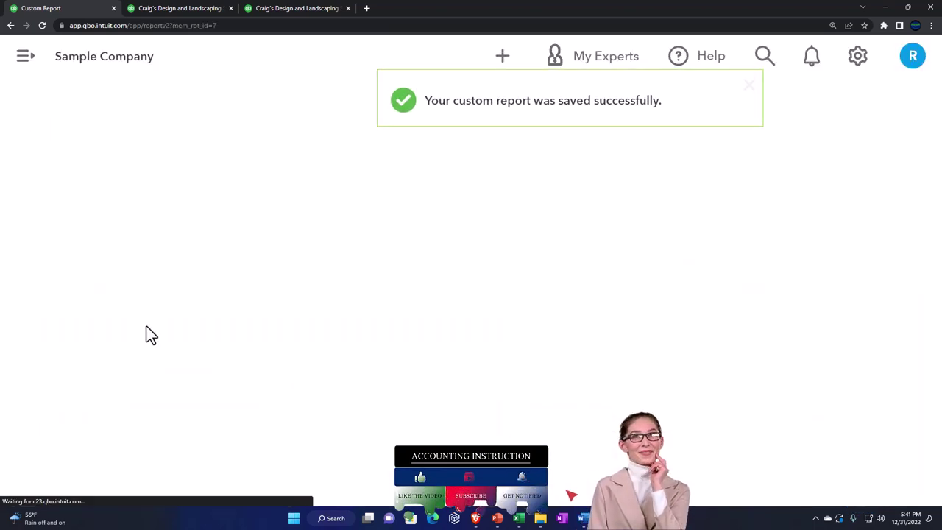
scroll(130, 204, down, 3)
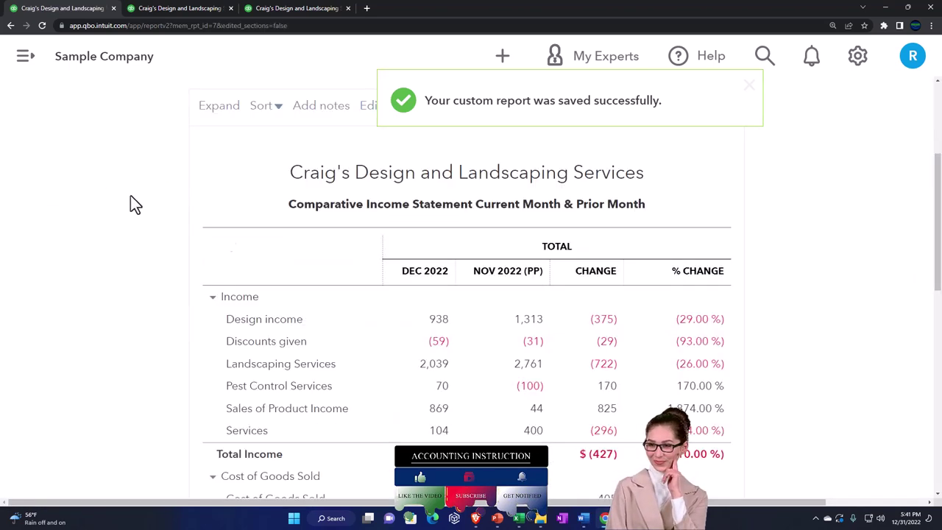
click(284, 340)
click(10, 25)
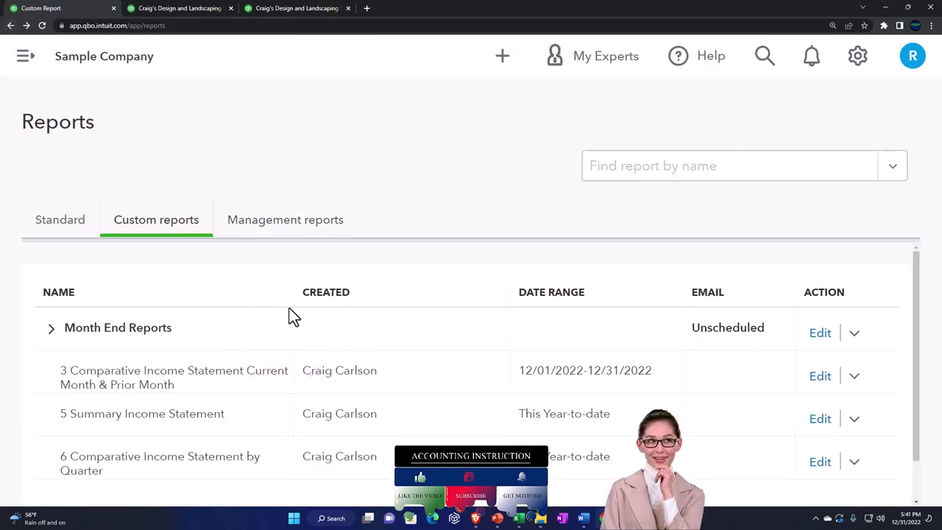
- Change report 3's leading number to 7, save it and acknowledge the report period warning
click(820, 378)
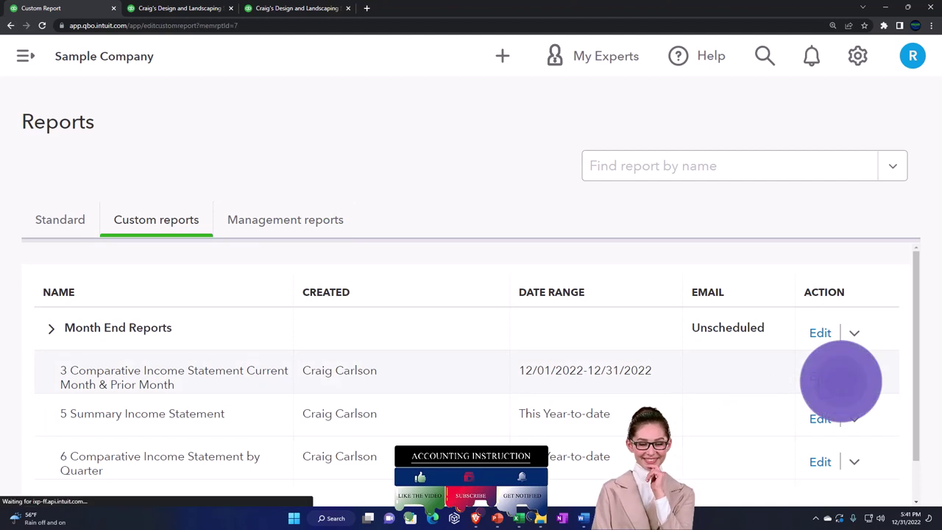
triple_click(54, 139)
click(46, 137)
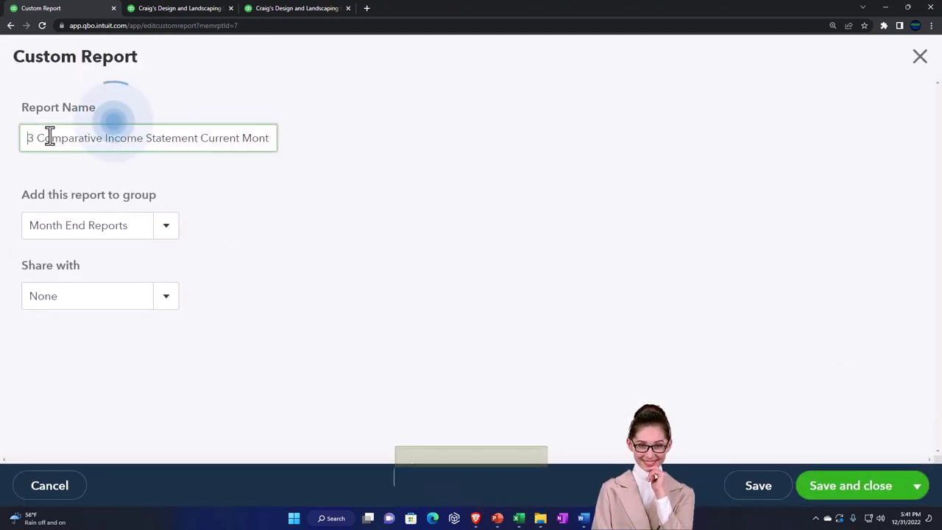
key(BackSpace)
key(BackSpace)
text(7)
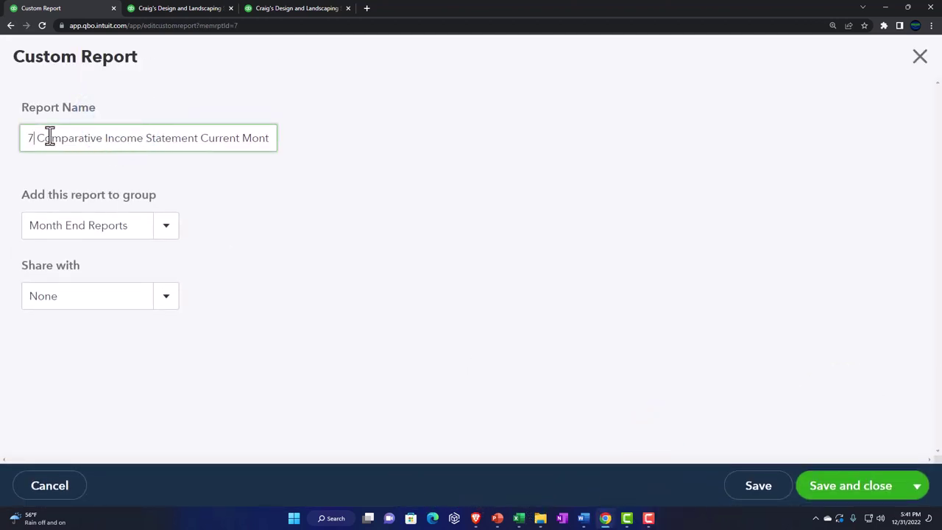
click(850, 485)
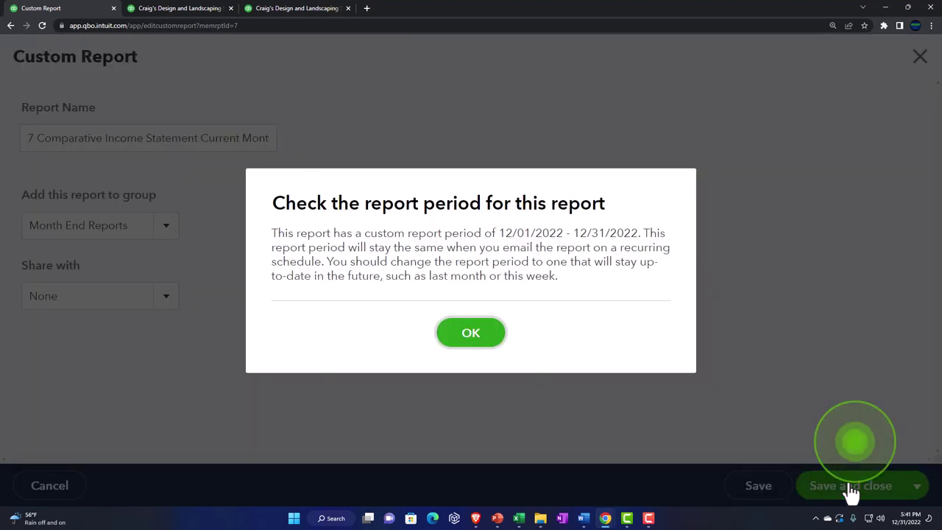
click(469, 335)
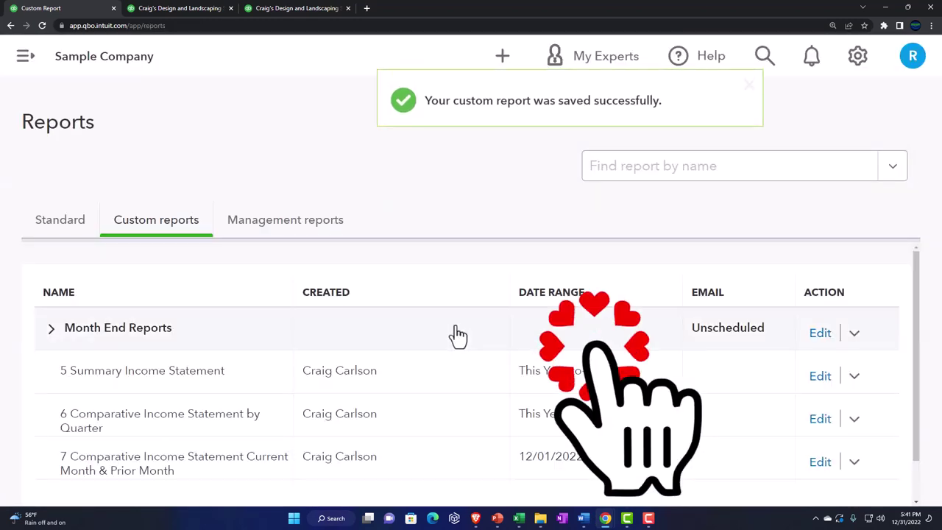
- Export the 5 Summary Income Statement custom report to Excel and open the downloaded xlsx
scroll(456, 335, down, 1)
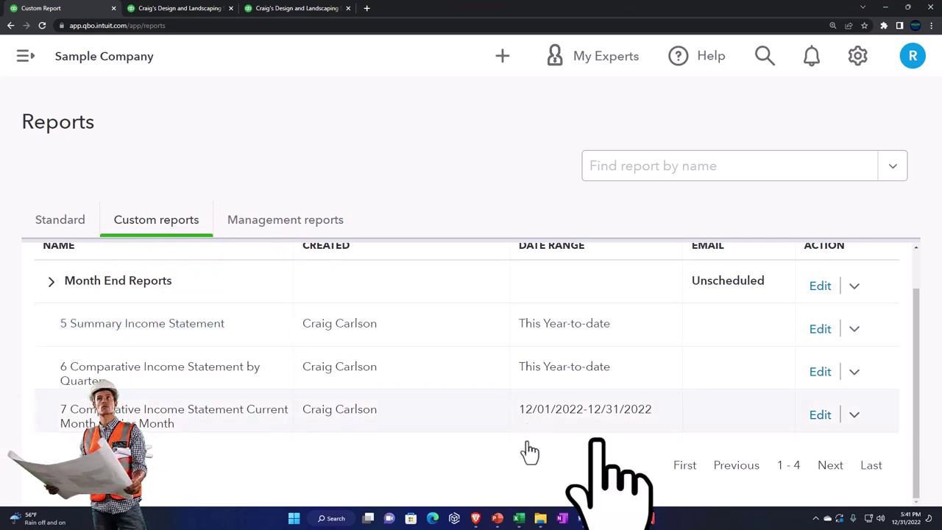
click(518, 518)
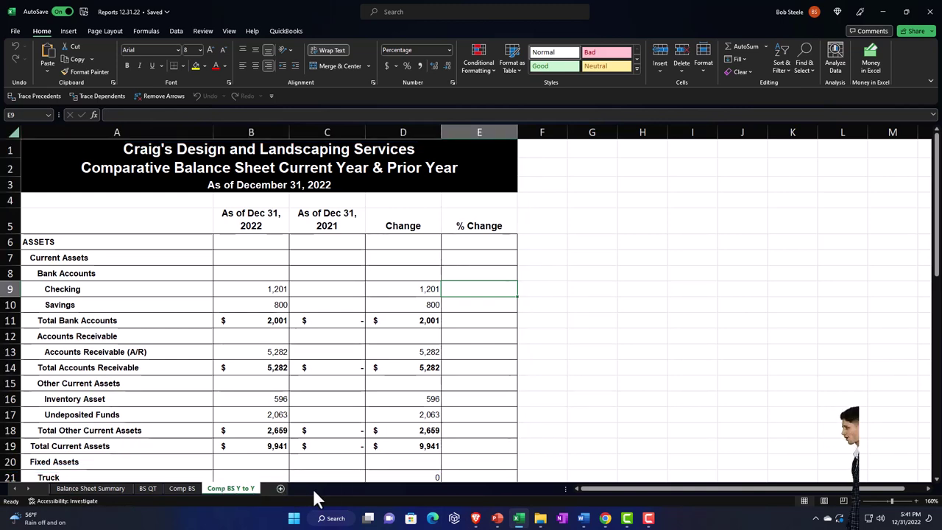
click(521, 521)
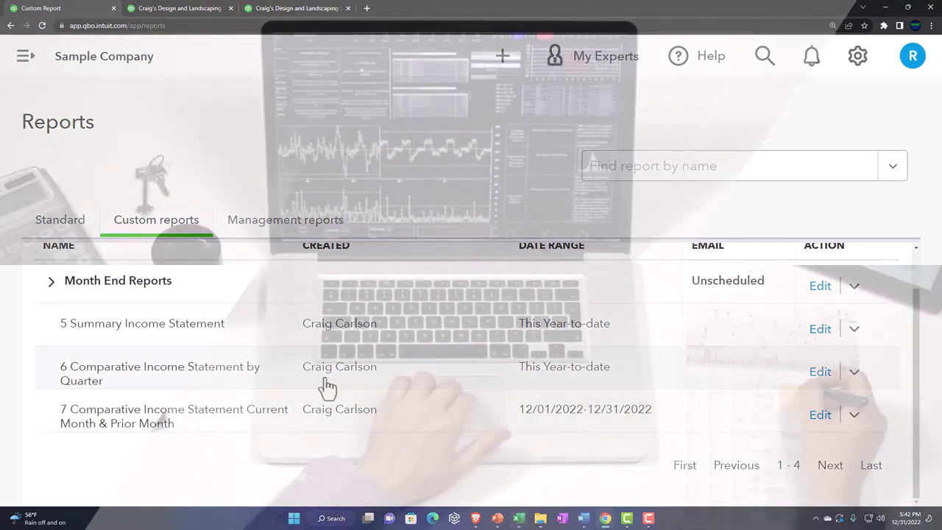
click(140, 331)
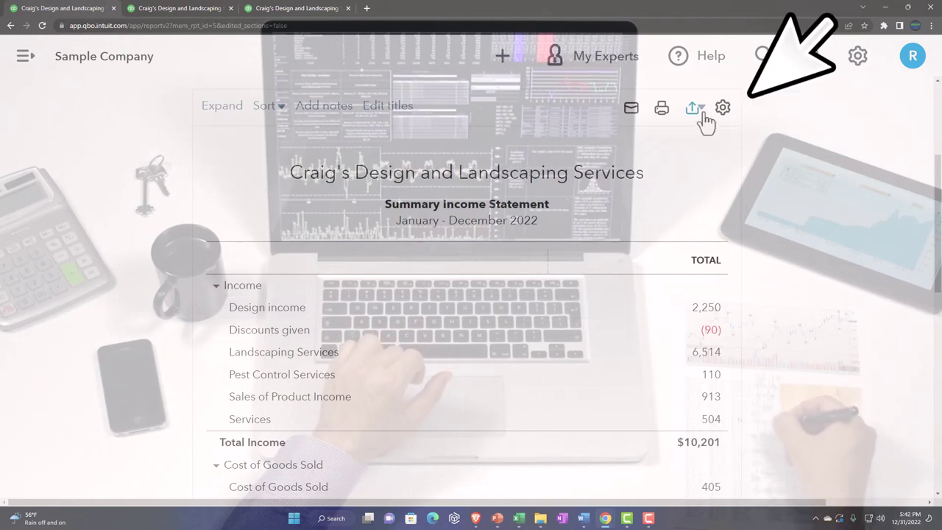
click(664, 138)
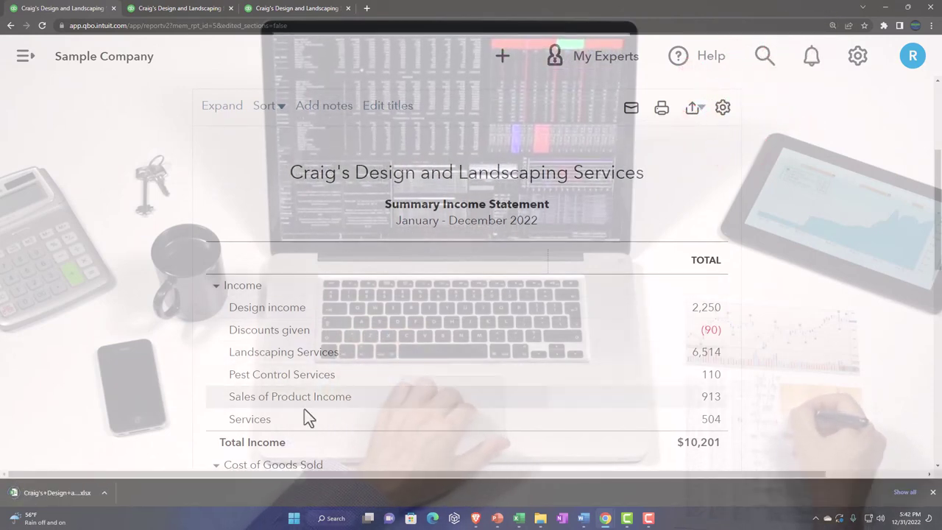
click(69, 491)
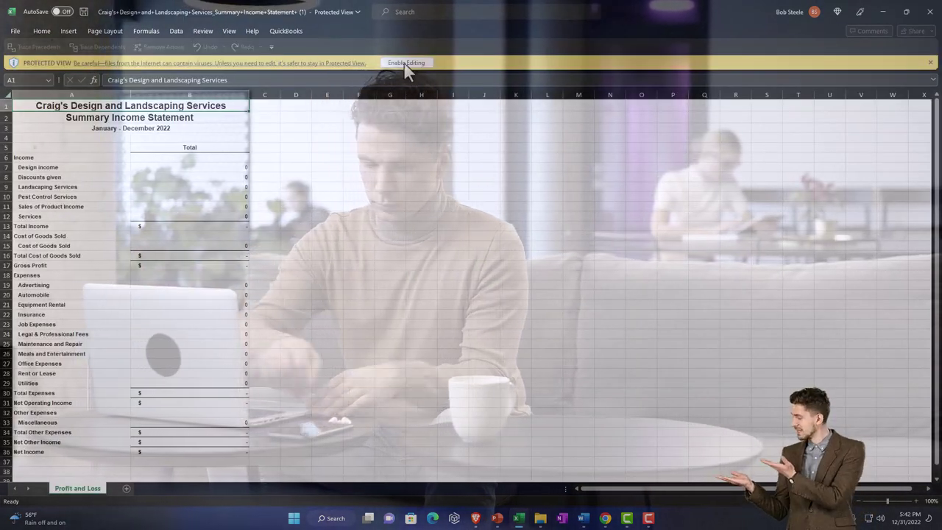
- Enable editing, copy the whole Summary Income Statement sheet, and switch to the Reports 12.31.22 workbook
click(407, 63)
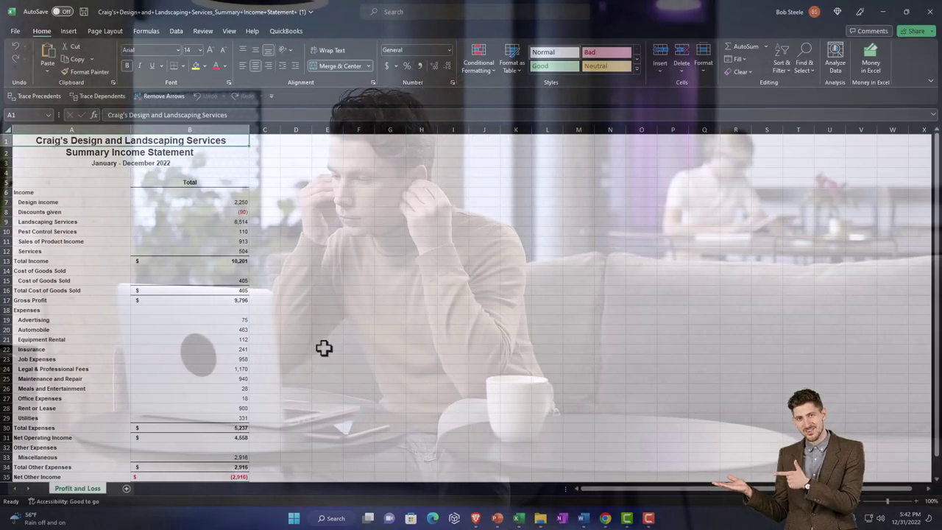
click(320, 351)
ctrl+scroll(321, 354, up, 4)
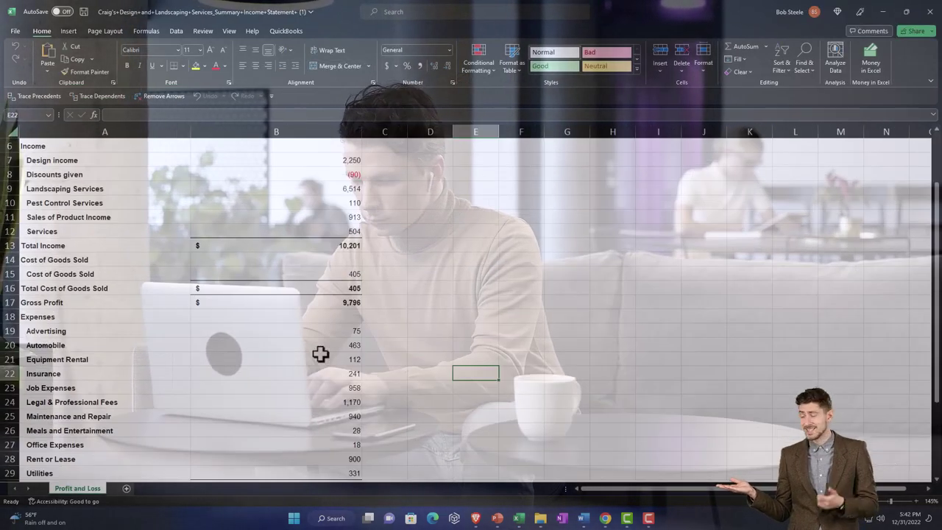
scroll(316, 363, up, 3)
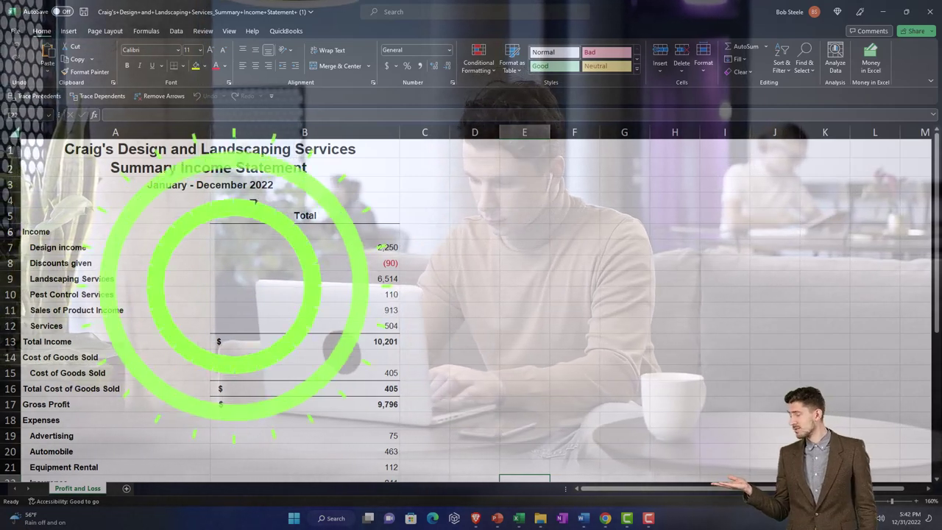
key(ctrl+a)
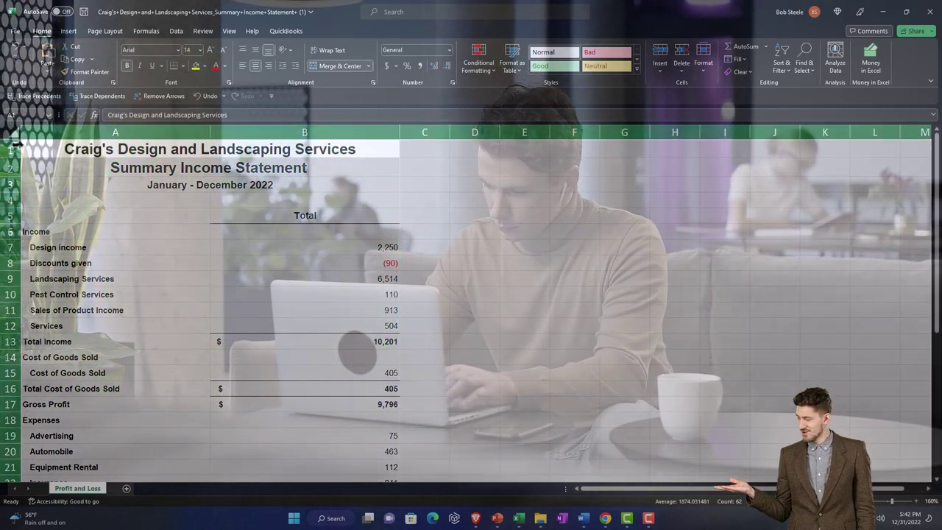
right_click(90, 205)
click(103, 240)
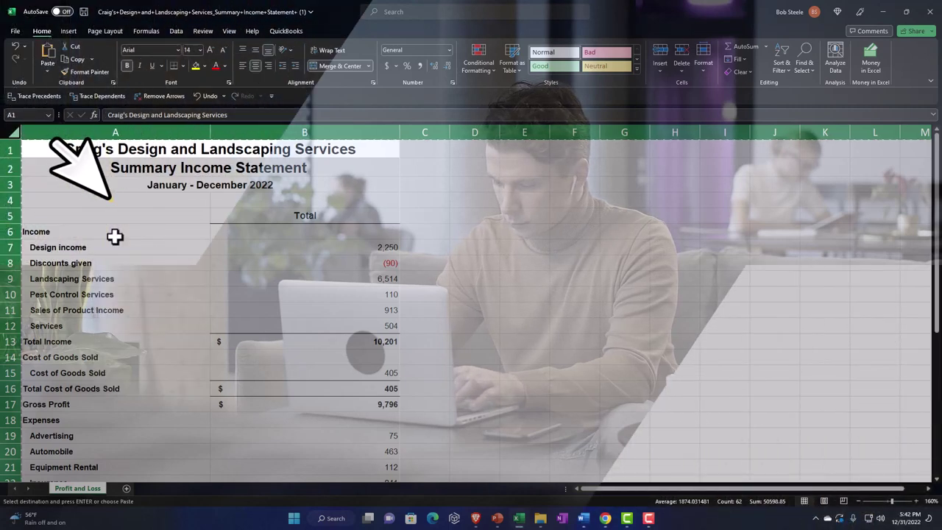
click(519, 518)
click(497, 485)
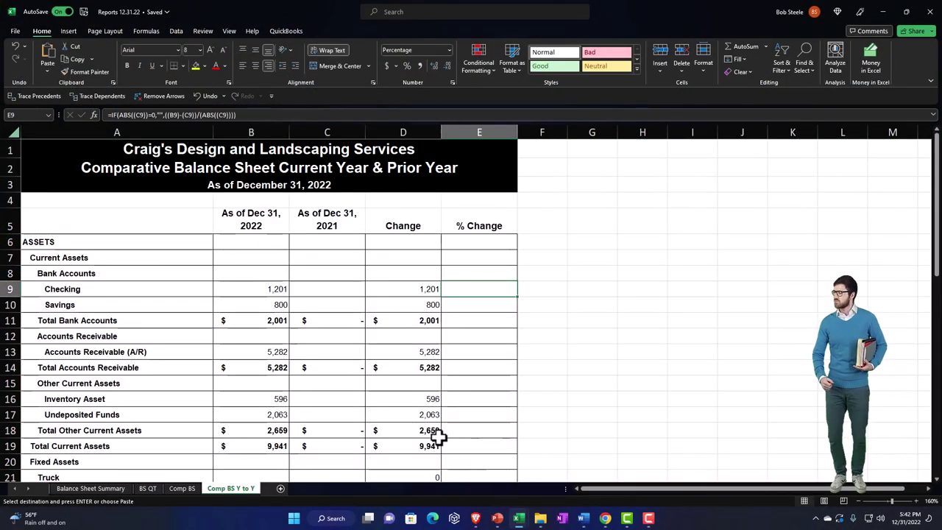
- Paste the Summary Income Statement into a new sheet and name its tab Sum IS
click(280, 489)
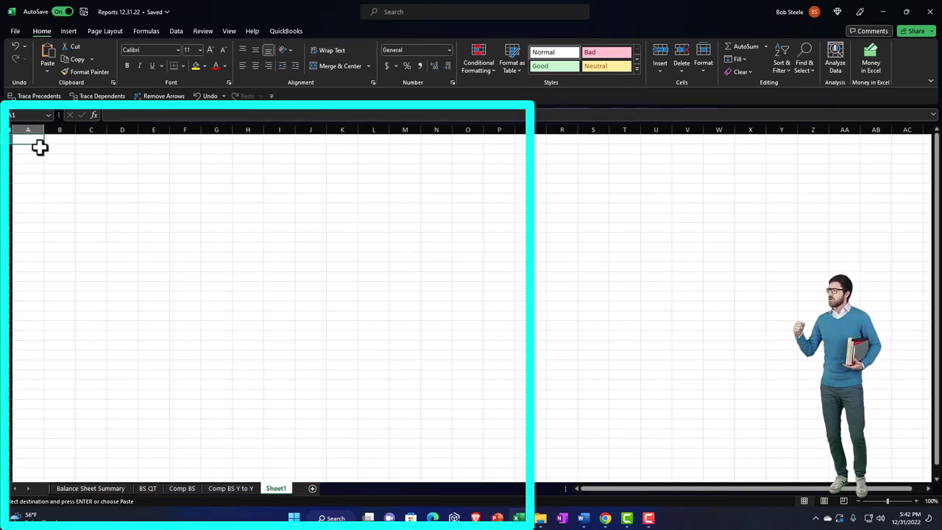
click(6, 131)
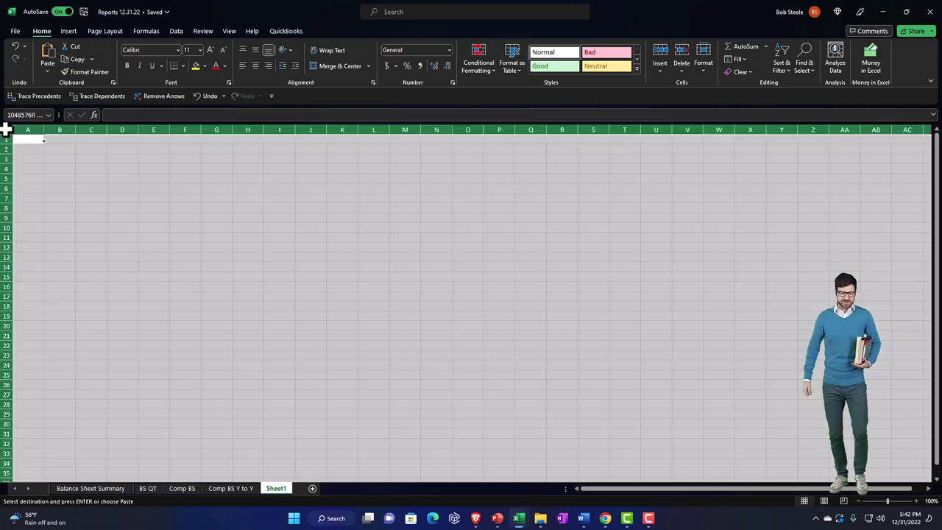
right_click(41, 171)
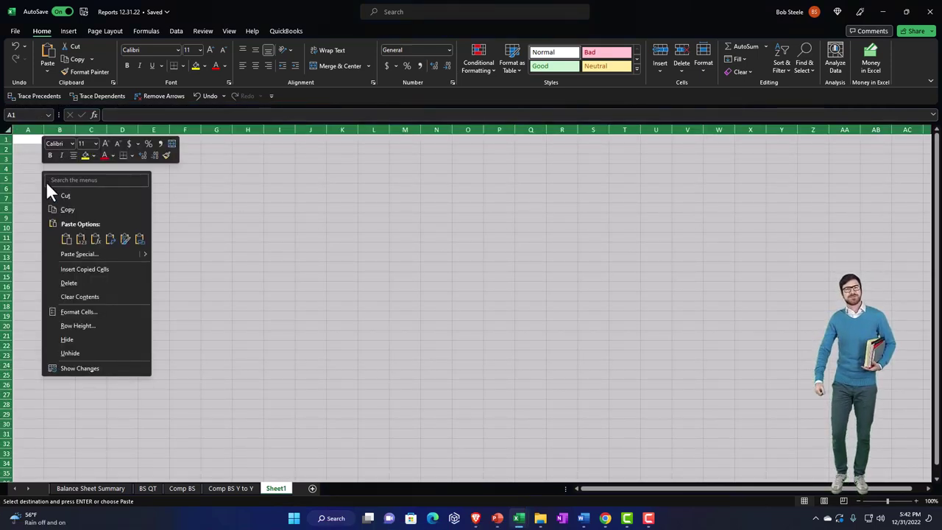
click(66, 239)
click(102, 281)
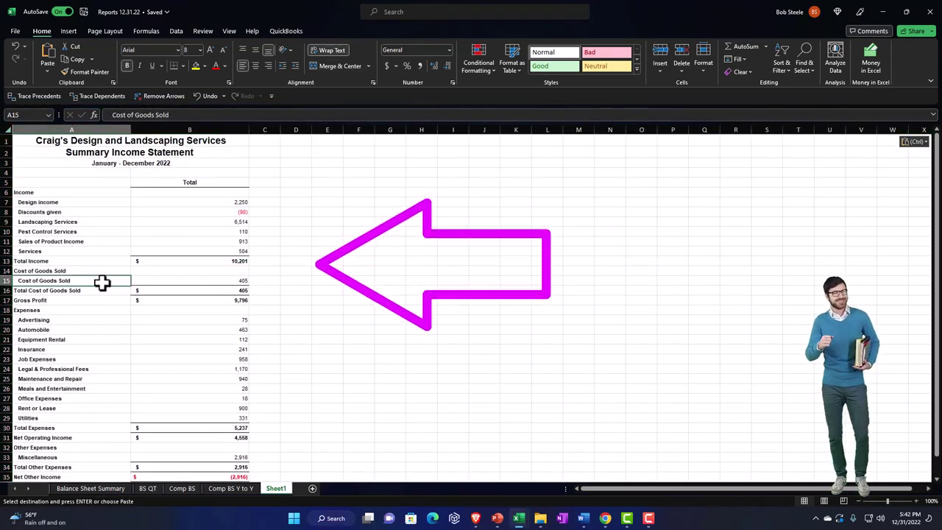
scroll(102, 282, up, 3)
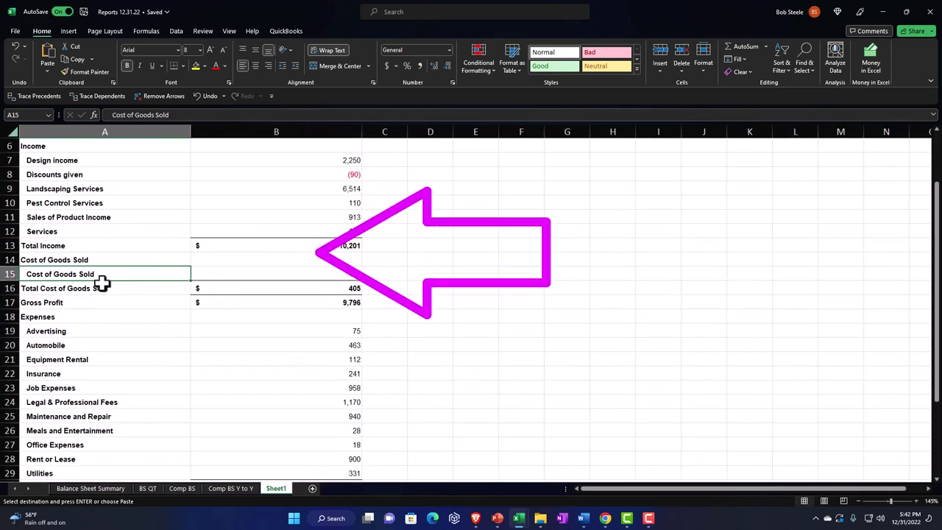
scroll(102, 282, up, 2)
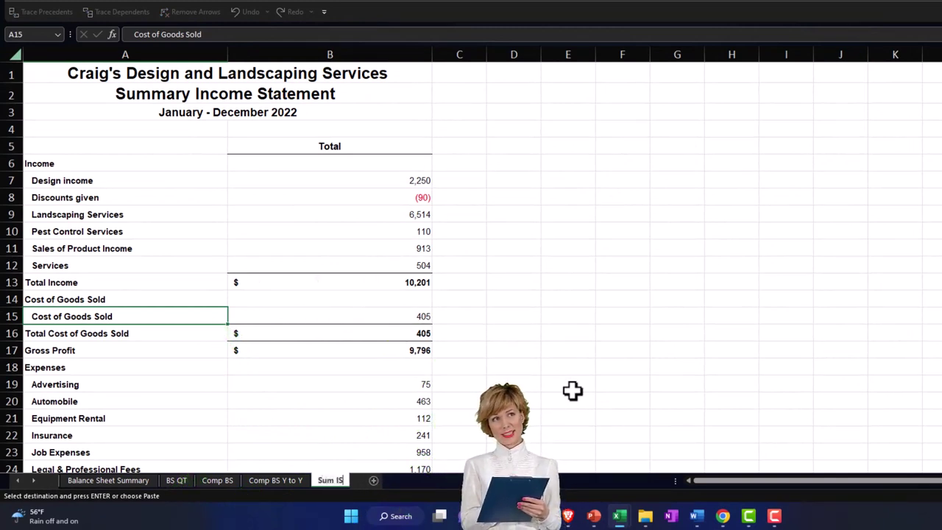
click(573, 391)
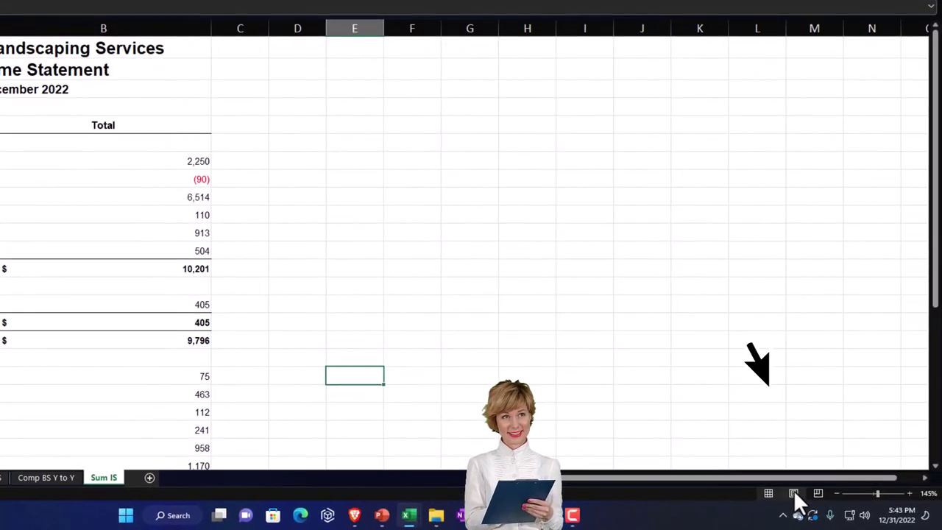
click(793, 492)
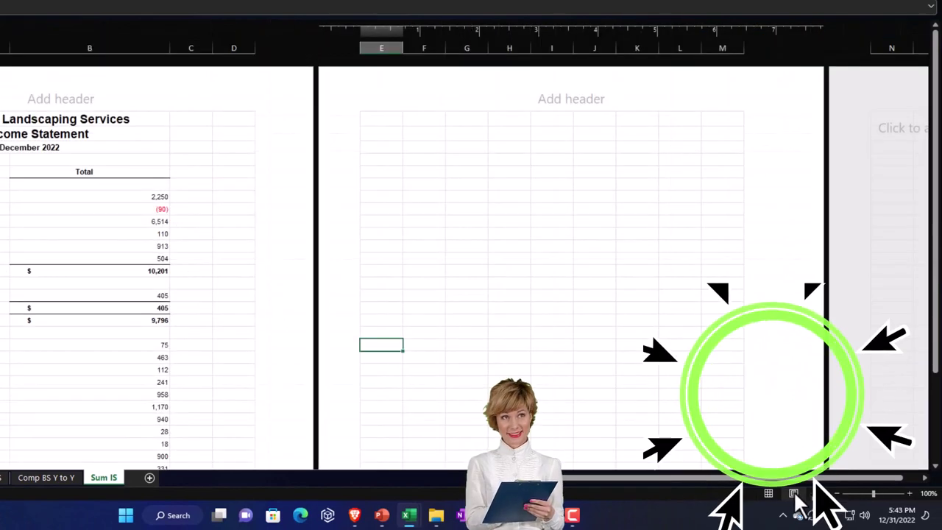
click(767, 492)
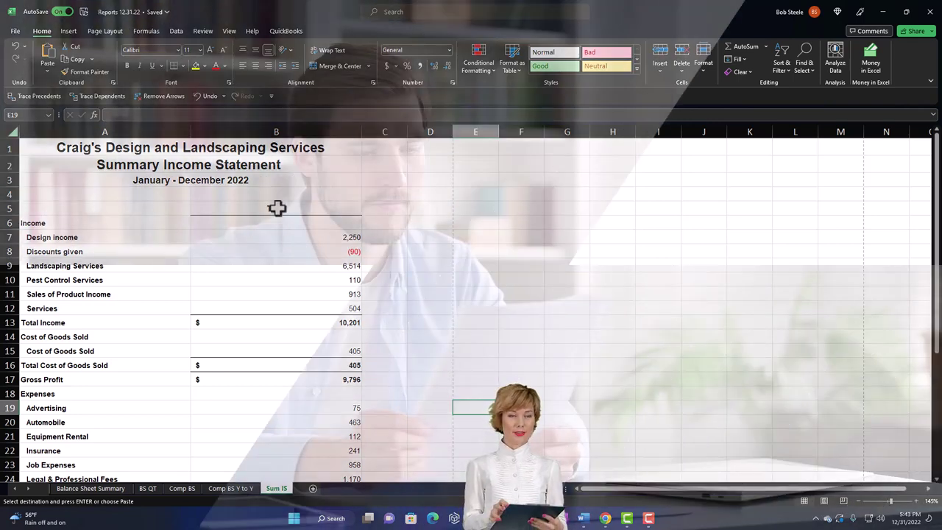
drag(191, 131, 362, 141)
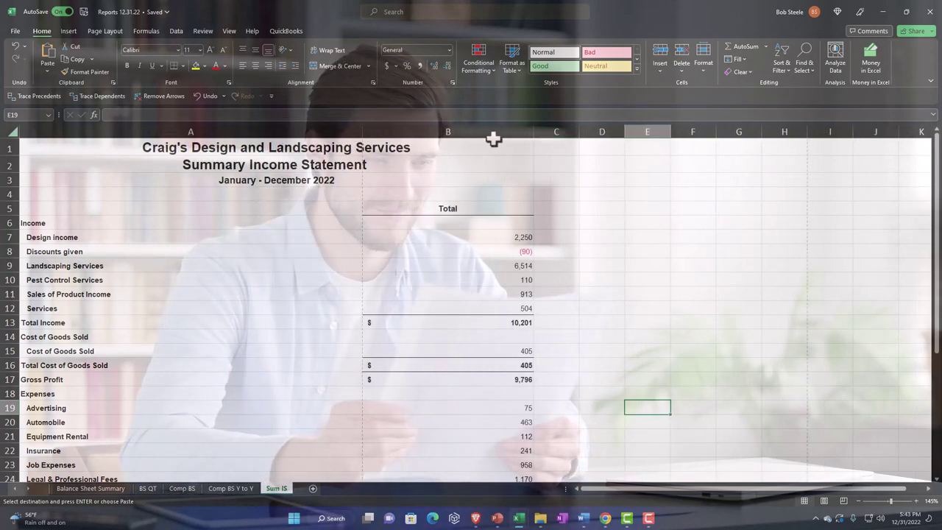
drag(535, 131, 434, 141)
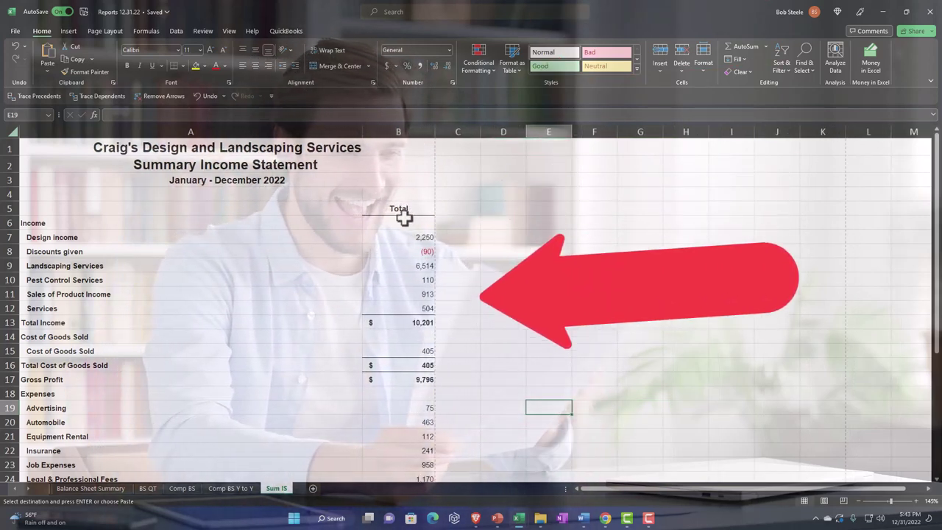
click(253, 254)
scroll(255, 262, down, 4)
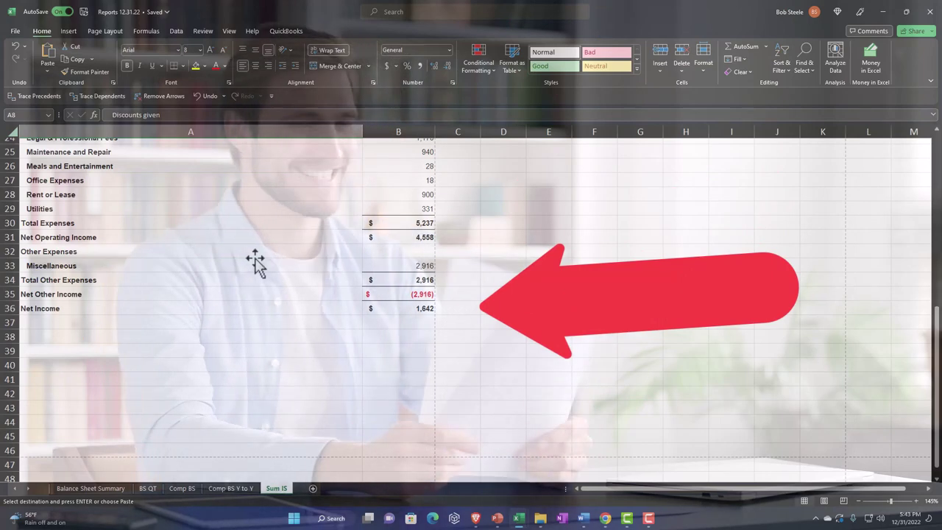
- Give title rows A1:B3 a black fill and white font, then select the body A6:B36
scroll(252, 260, up, 8)
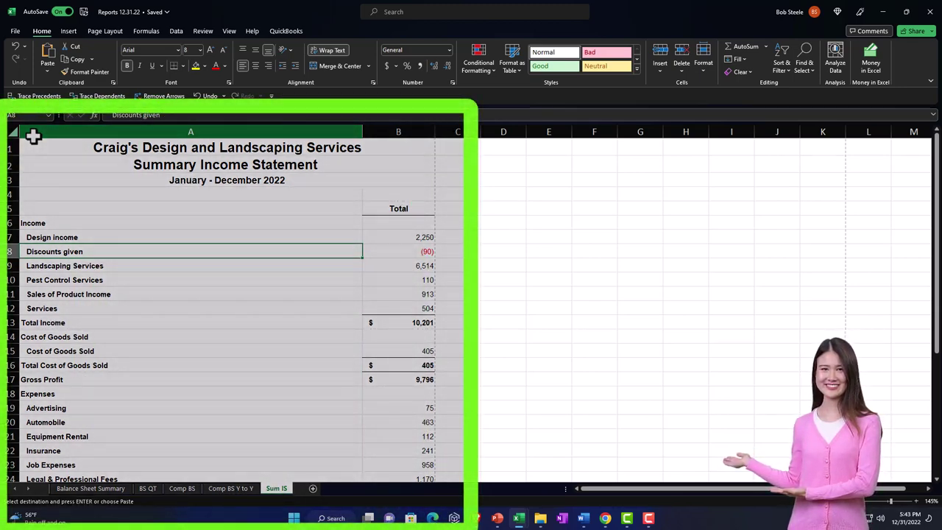
click(42, 144)
drag(42, 144, 280, 183)
click(204, 65)
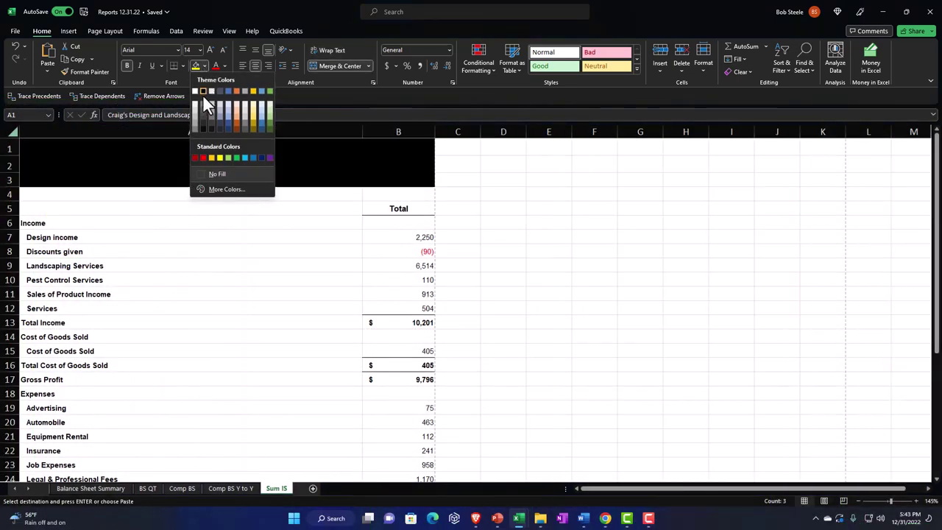
click(202, 89)
click(224, 66)
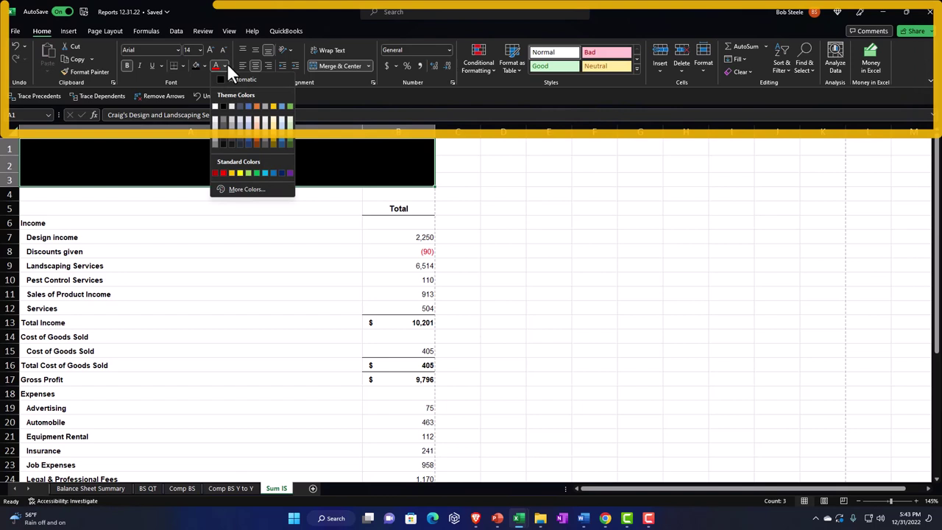
click(215, 106)
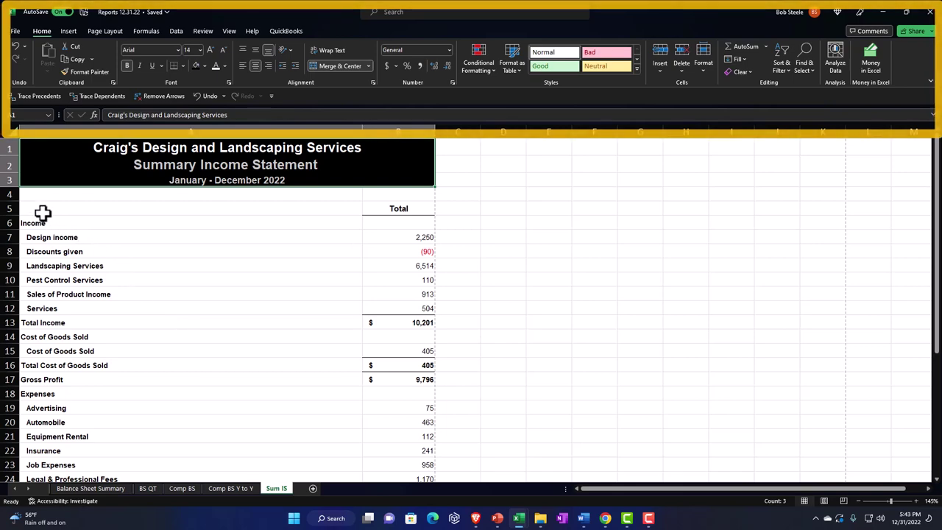
drag(40, 221, 365, 443)
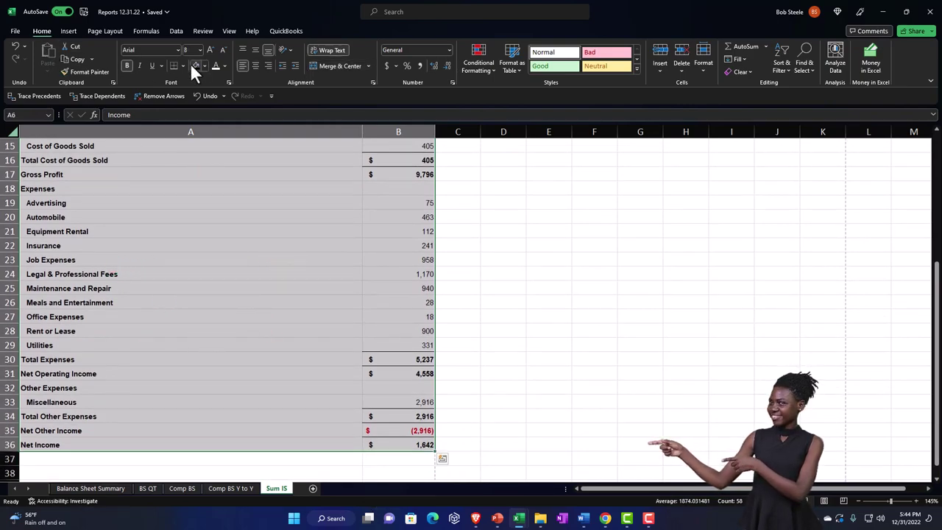
- Apply All Borders to the statement body A6:B36
click(182, 65)
click(190, 160)
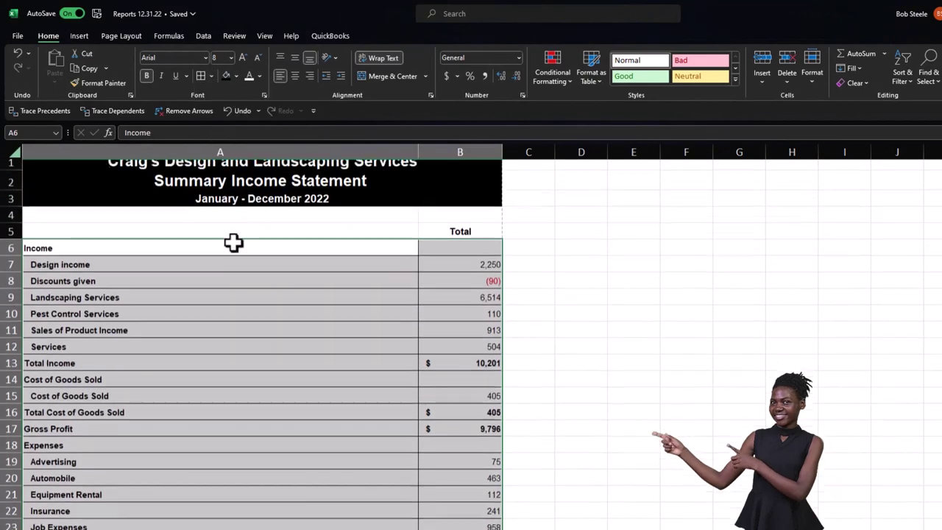
click(233, 352)
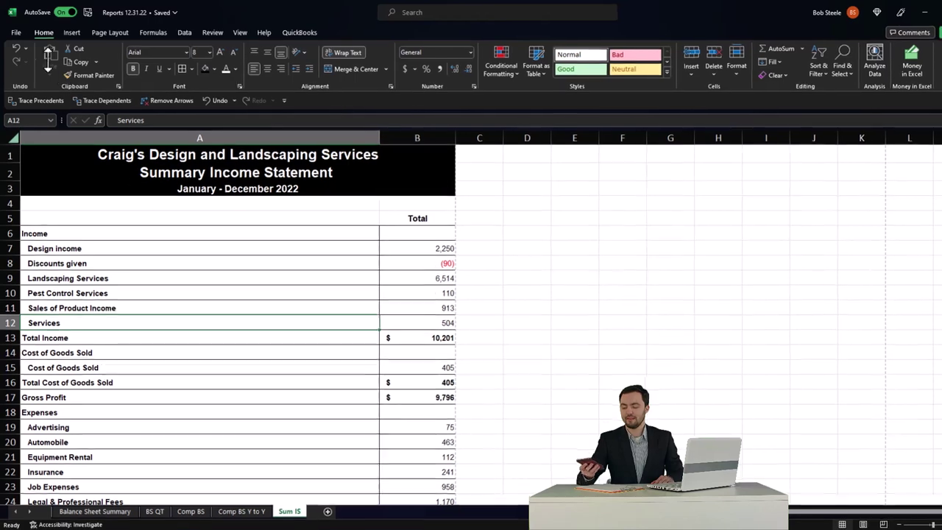
- Preview printing the entire workbook to CutePDF Writer and scroll through the 8 pages
click(16, 32)
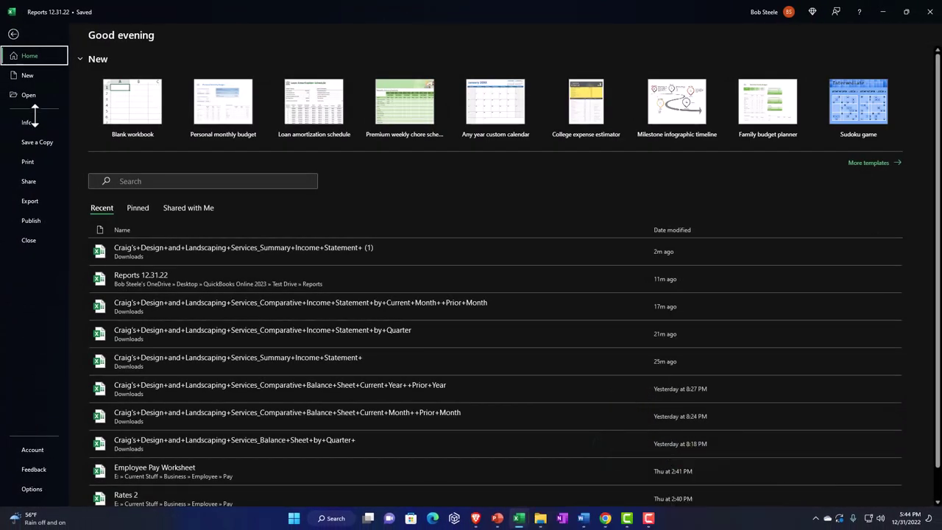
click(30, 161)
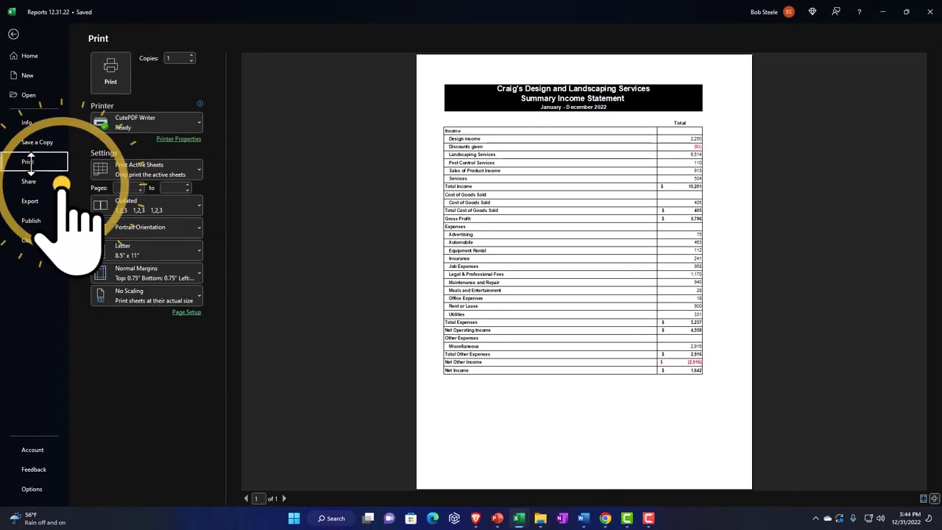
click(174, 122)
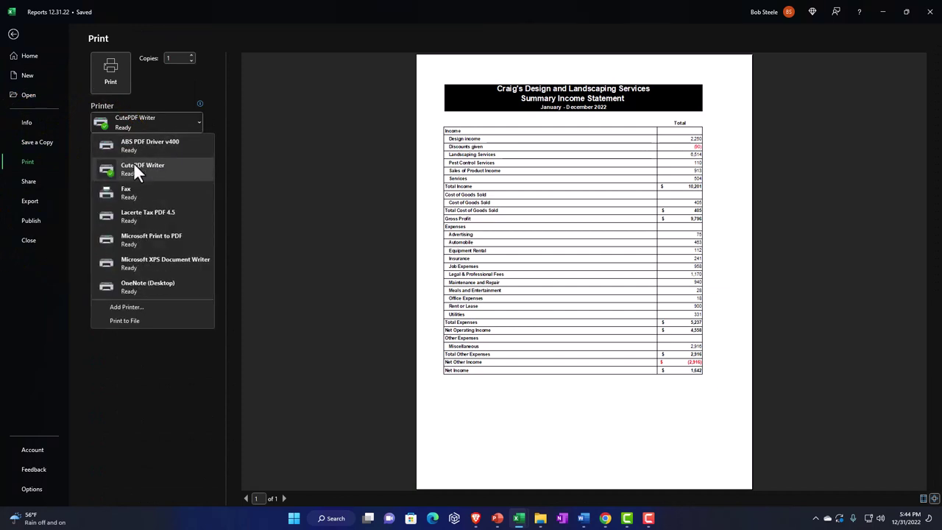
mouse_move(133, 164)
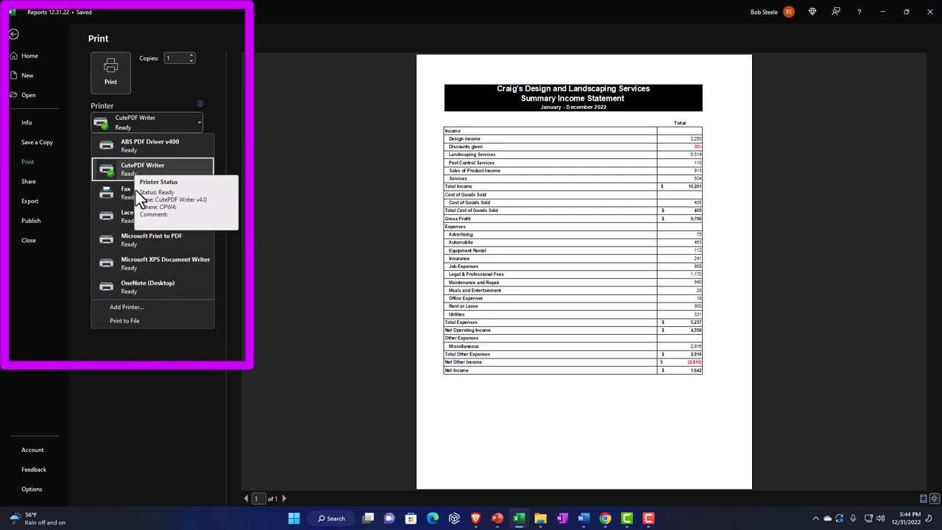
click(136, 375)
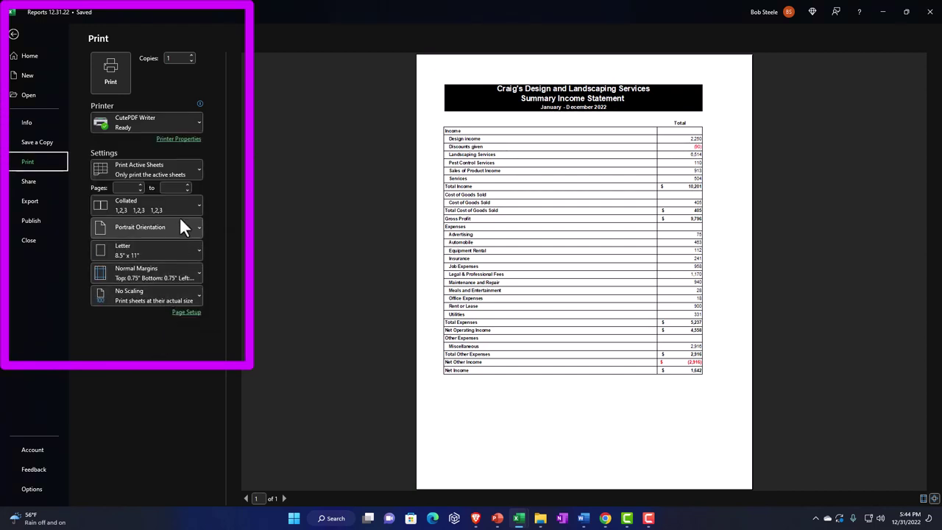
click(189, 168)
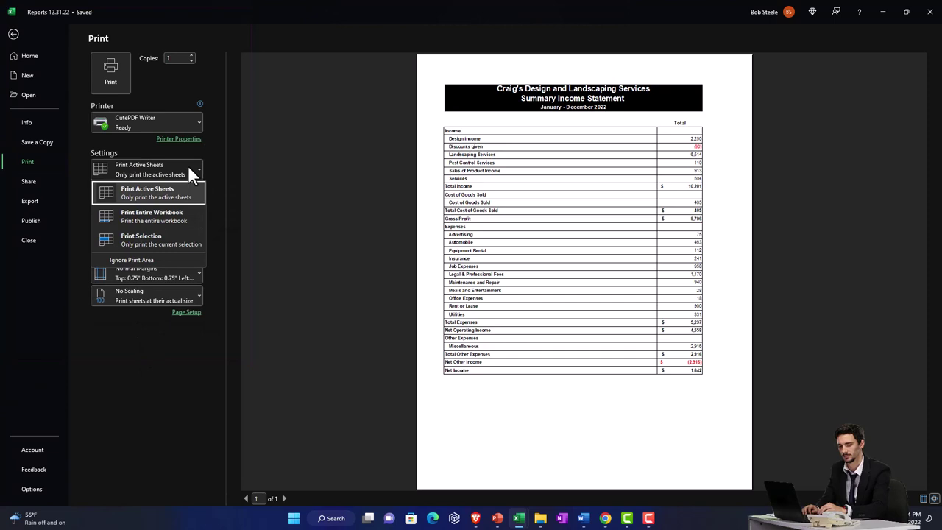
click(164, 214)
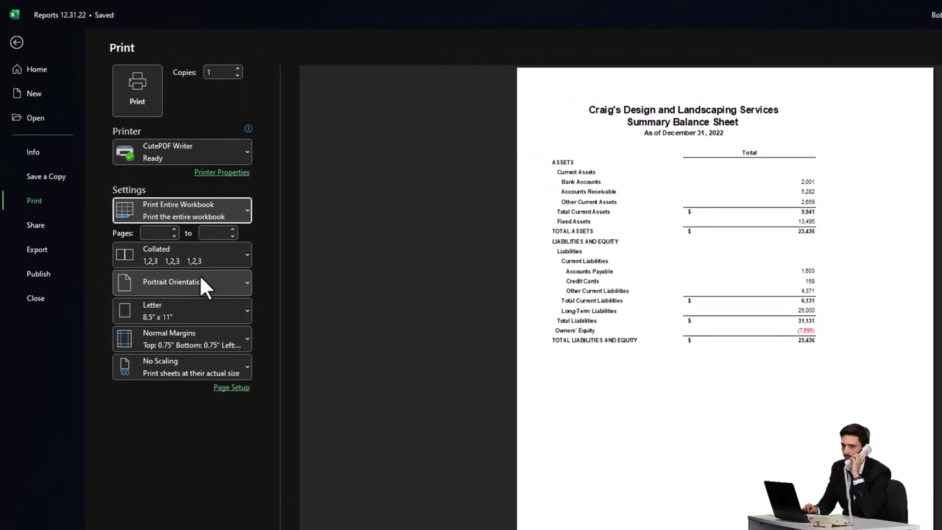
scroll(461, 286, down, 1)
scroll(474, 295, down, 2)
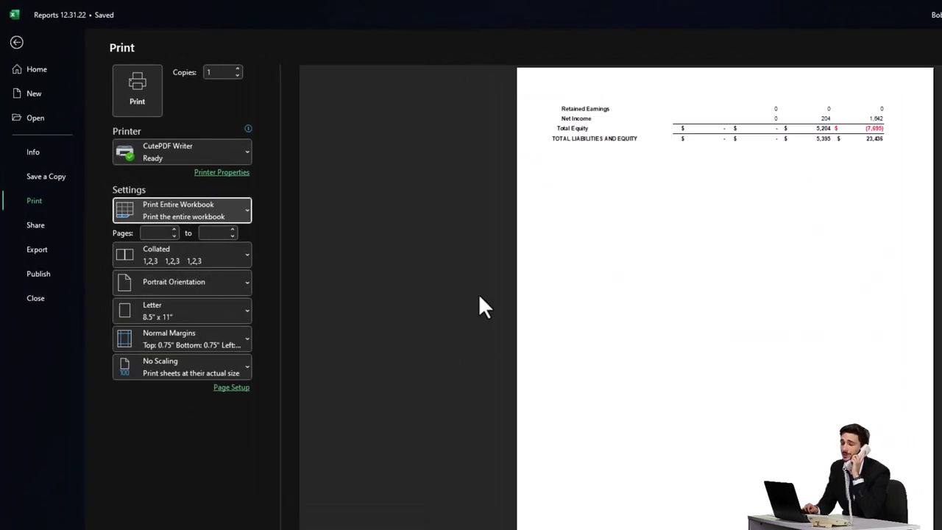
scroll(496, 288, down, 2)
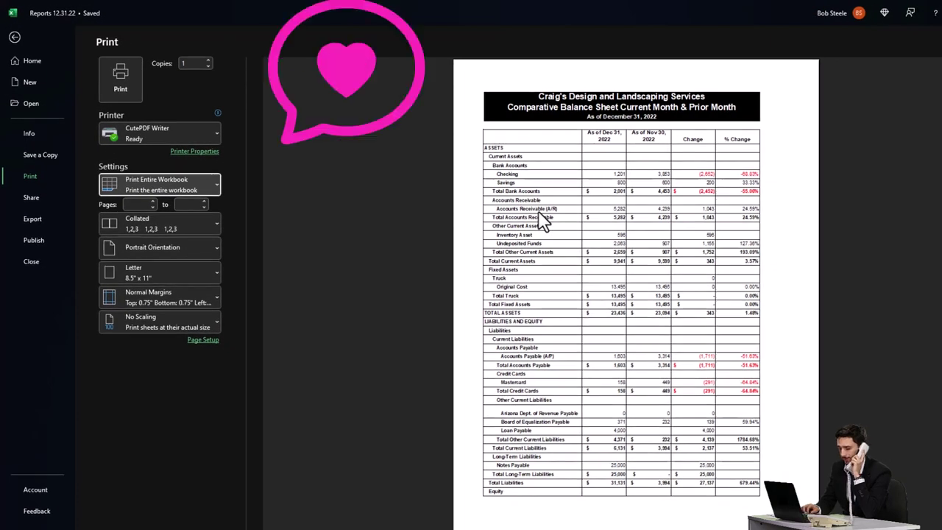
scroll(543, 223, down, 2)
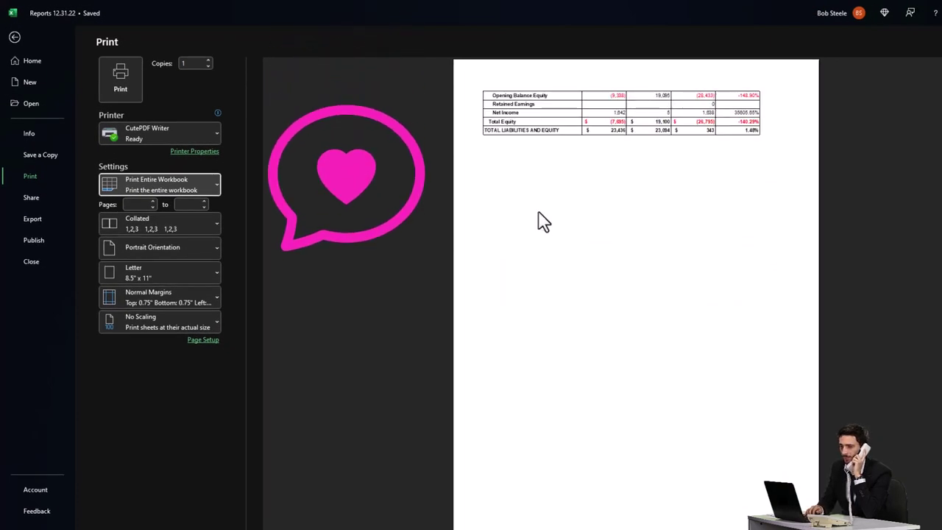
scroll(543, 222, down, 1)
scroll(543, 222, down, 1)
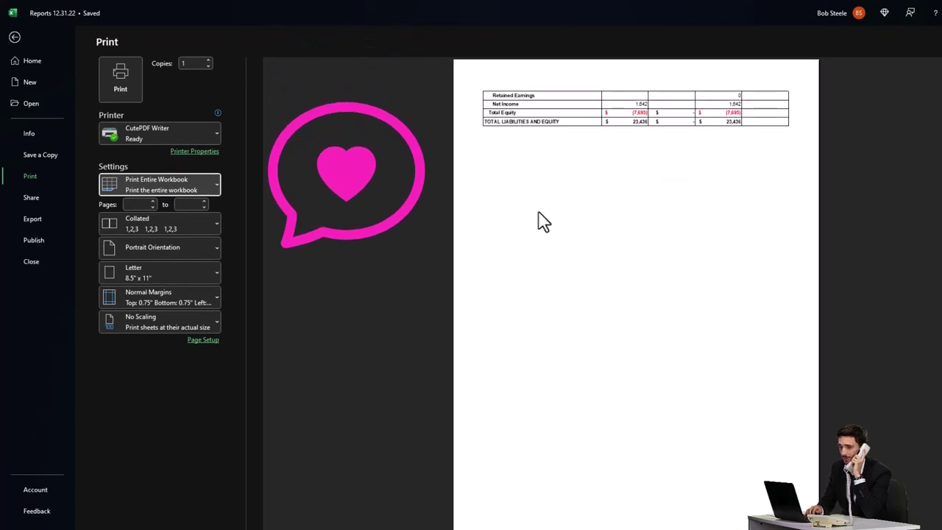
scroll(543, 223, down, 1)
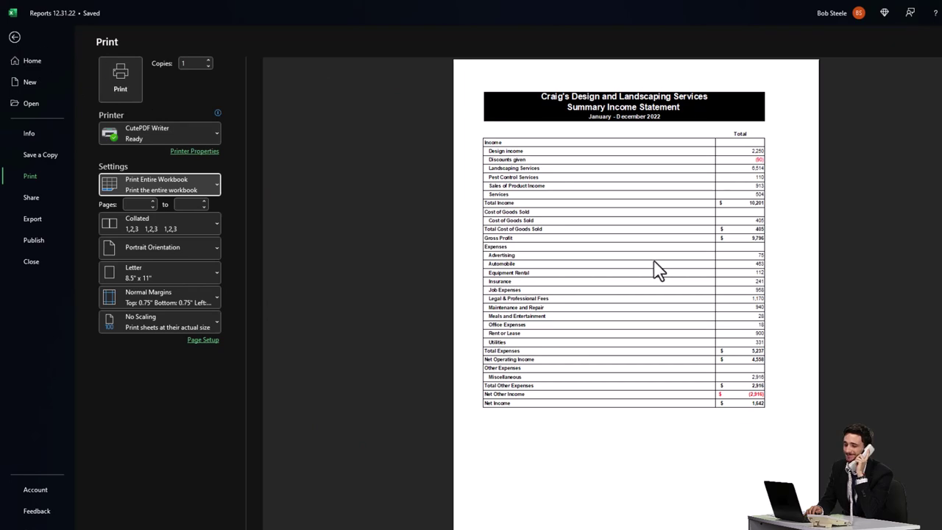
scroll(659, 271, up, 3)
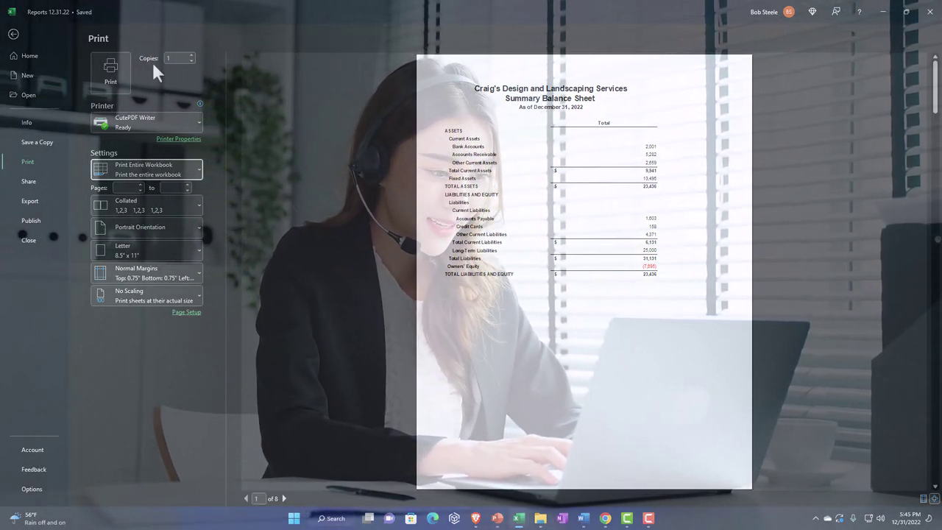
- Export the 6 Comparative Income Statement by Quarter report to Excel and open the downloaded workbook
click(14, 33)
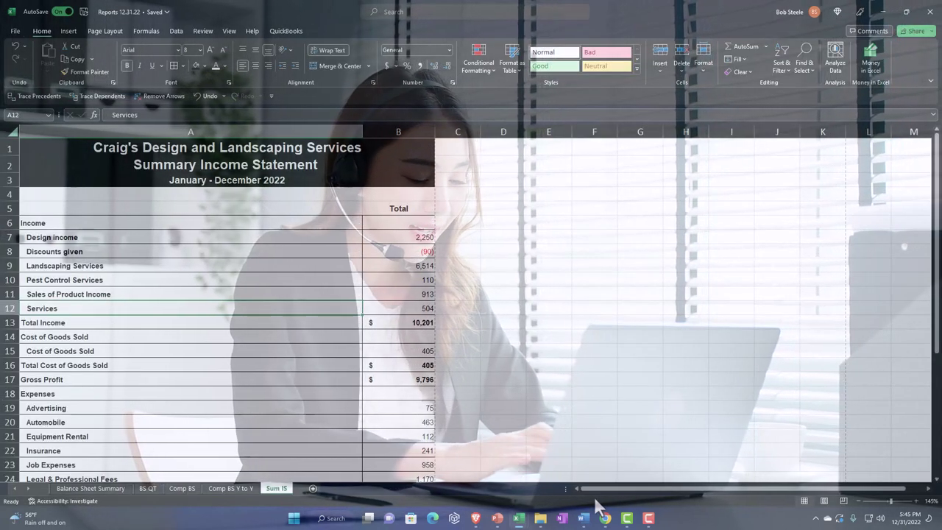
click(605, 518)
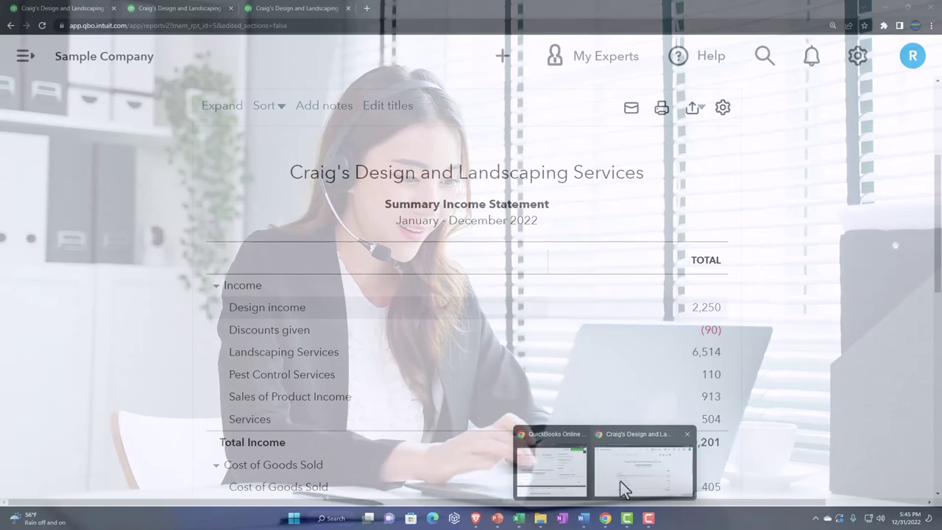
click(621, 481)
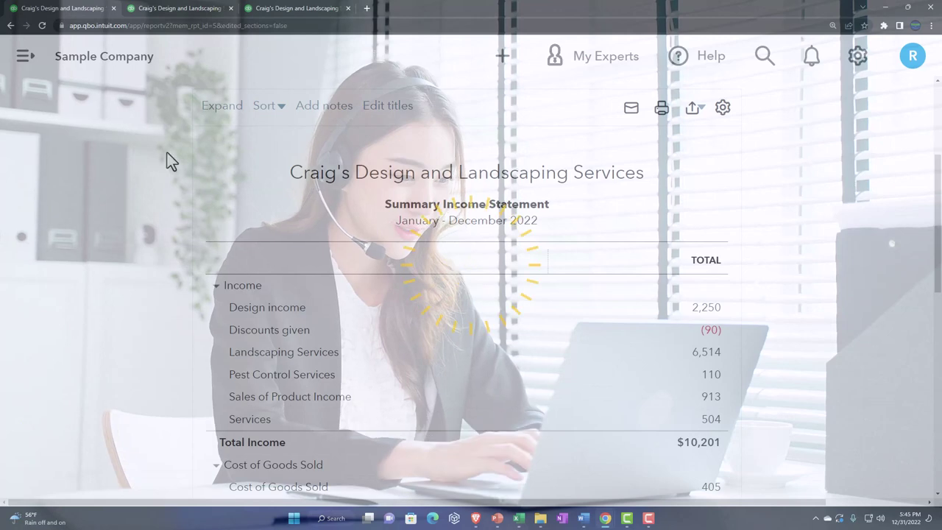
click(10, 25)
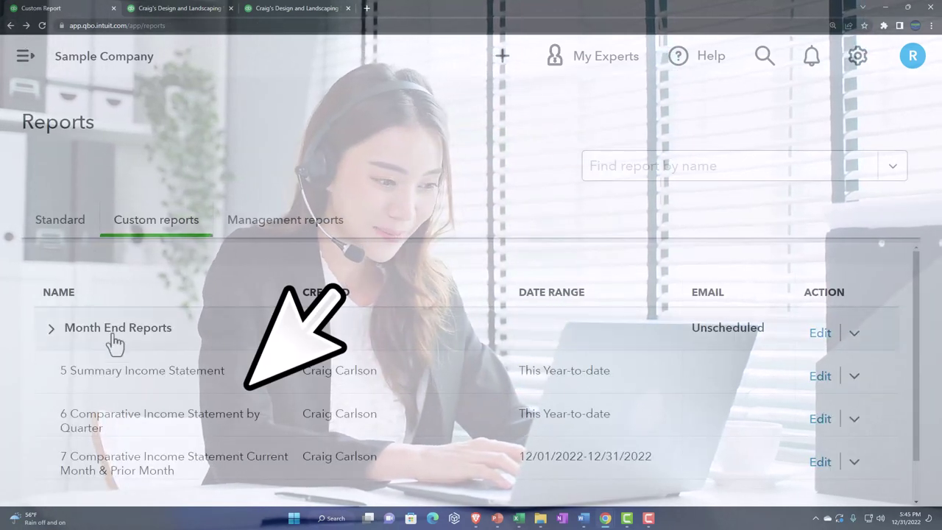
click(131, 423)
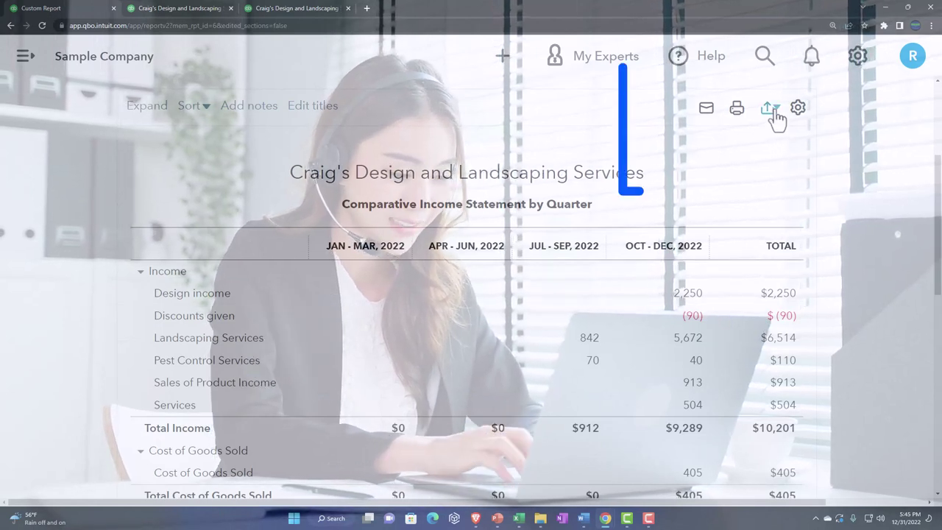
click(767, 108)
click(759, 135)
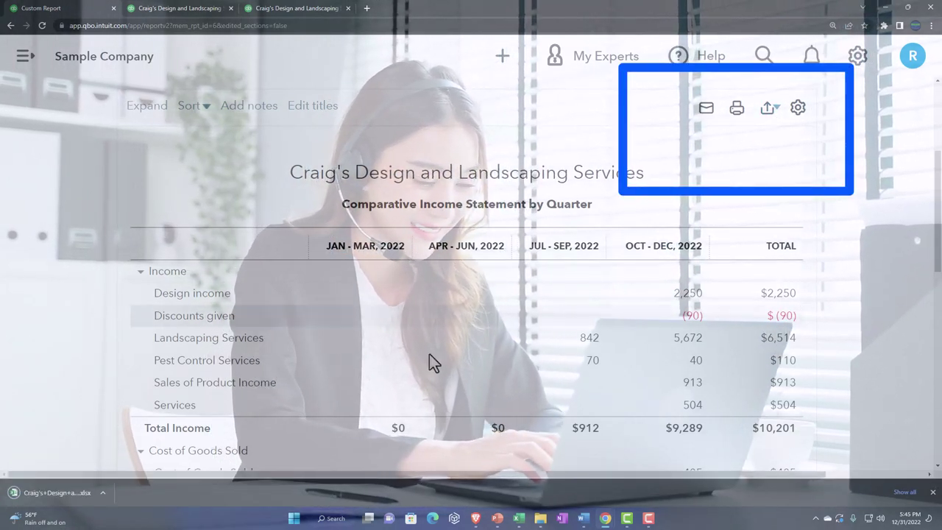
click(56, 492)
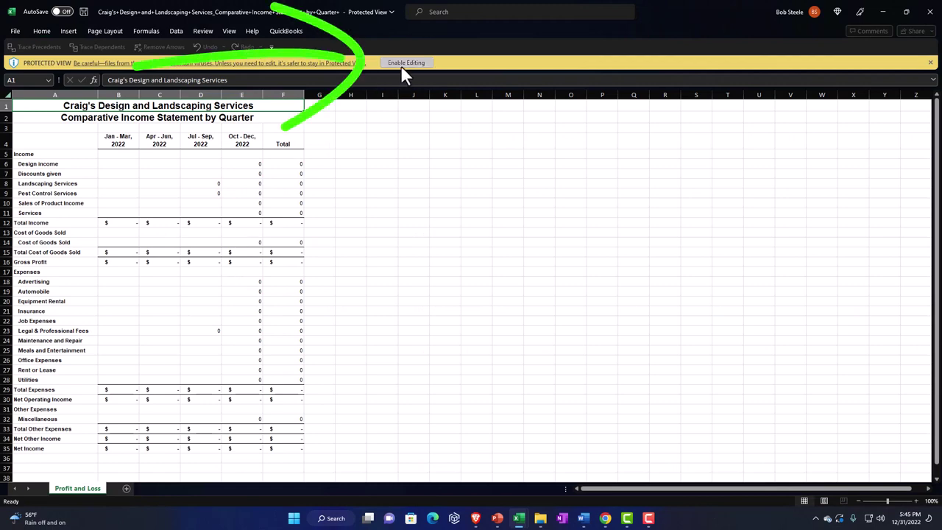
- Enable editing, copy the whole quarterly income statement sheet, and switch to Reports 12.31.22
click(400, 65)
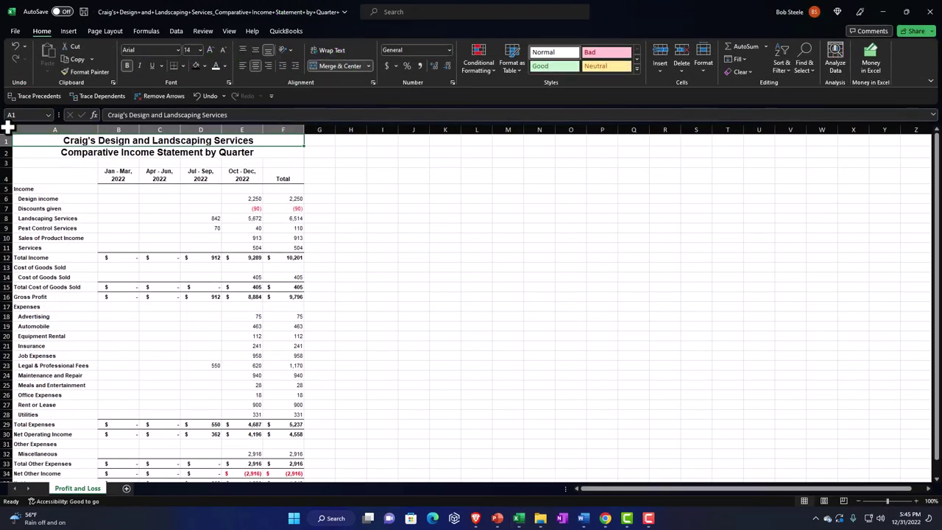
click(7, 126)
right_click(129, 197)
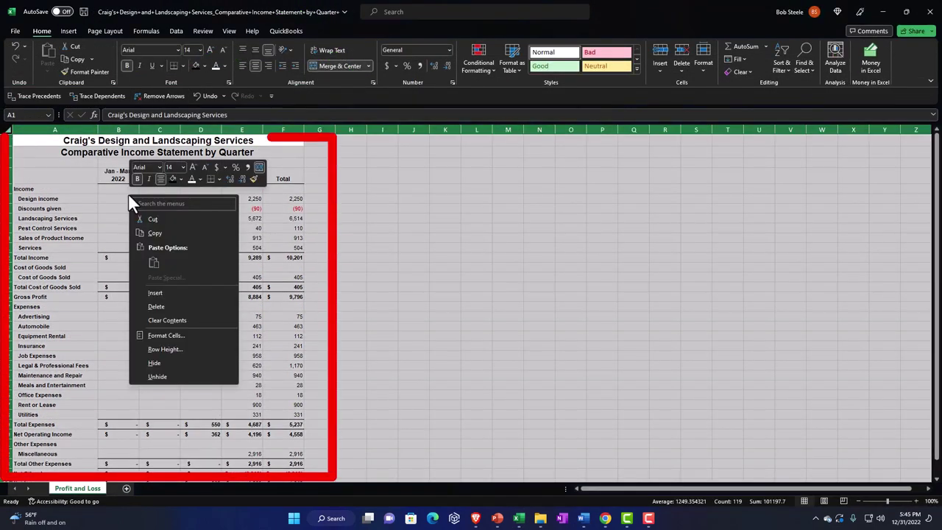
click(154, 233)
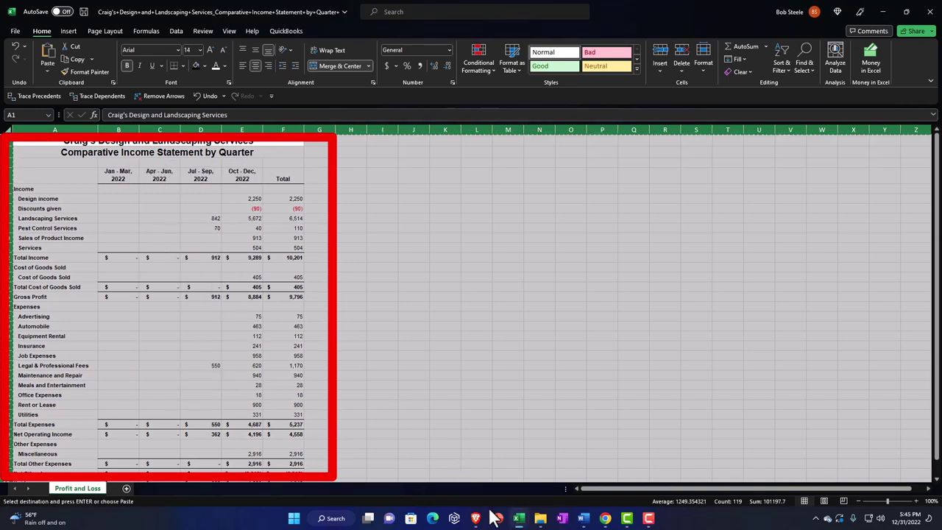
click(520, 516)
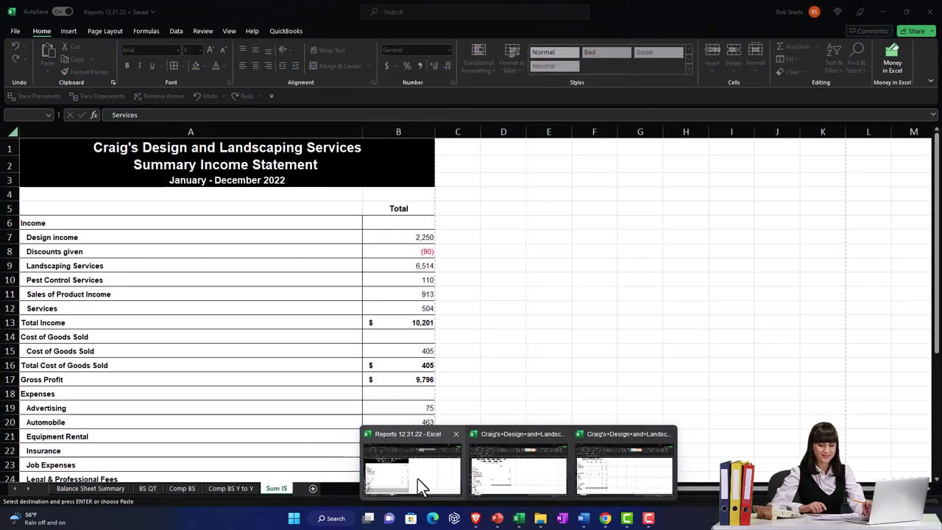
click(417, 478)
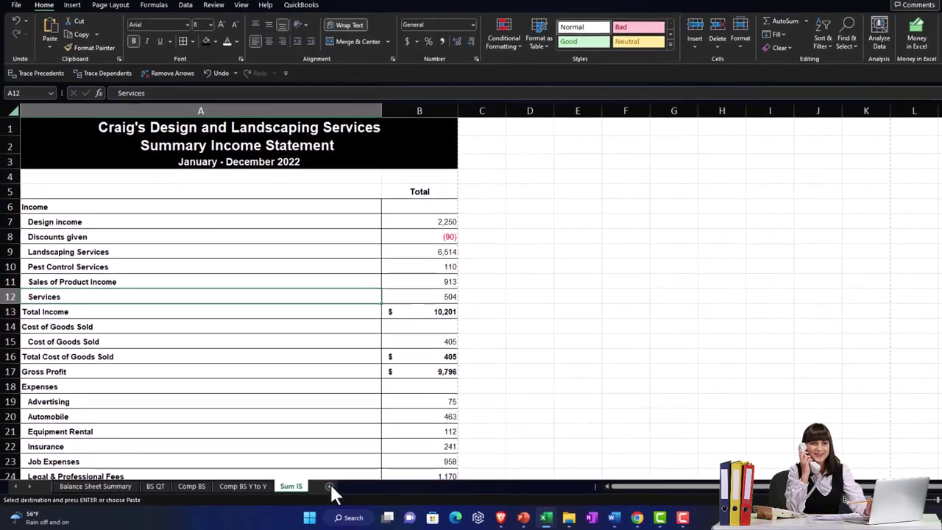
- Paste the statement at A1 of a new sheet named com IS QT
click(313, 489)
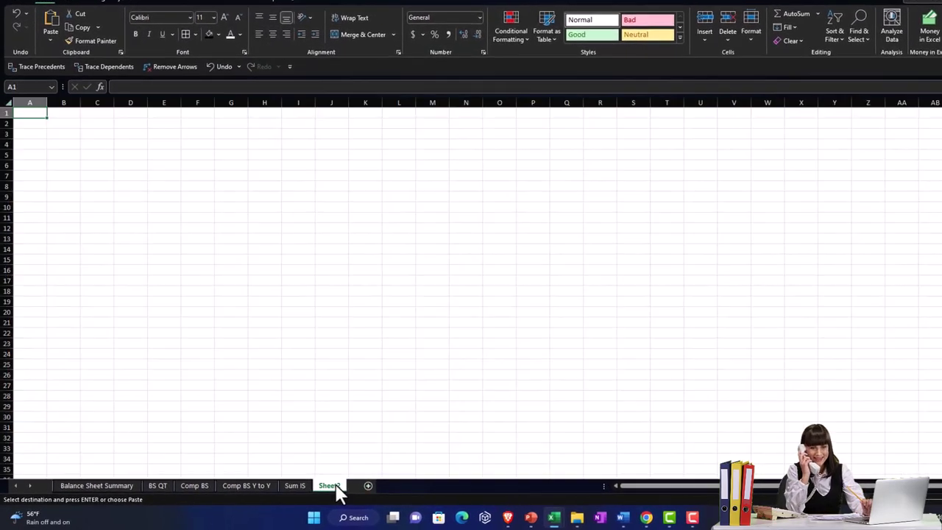
right_click(27, 110)
click(54, 182)
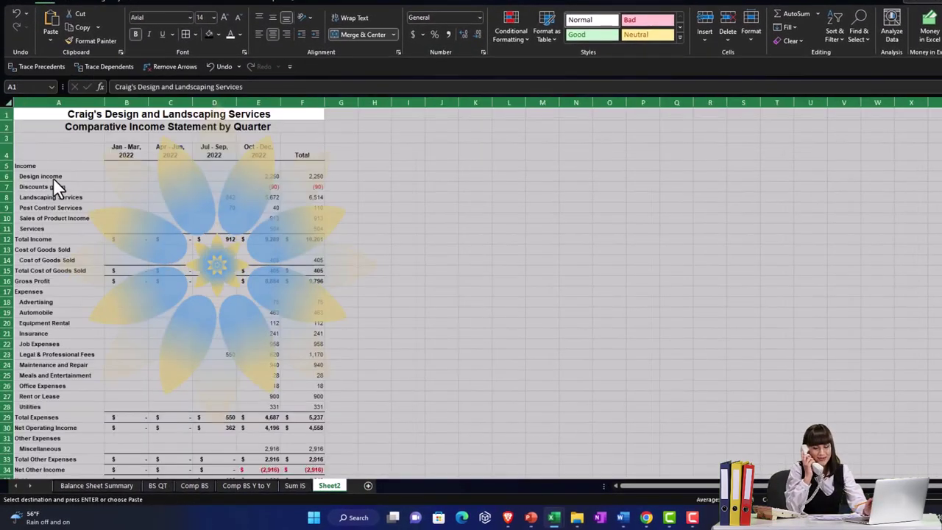
click(183, 324)
ctrl+scroll(181, 324, up, 5)
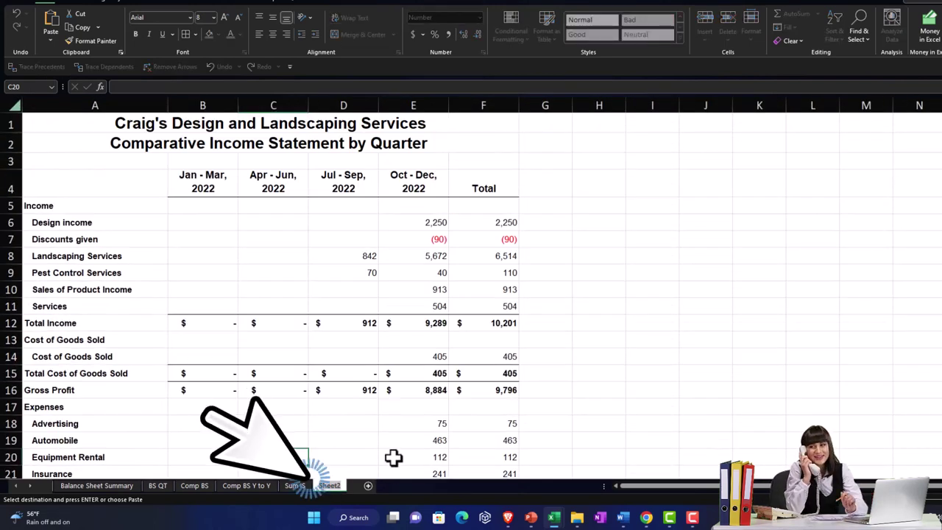
text(com IS QT)
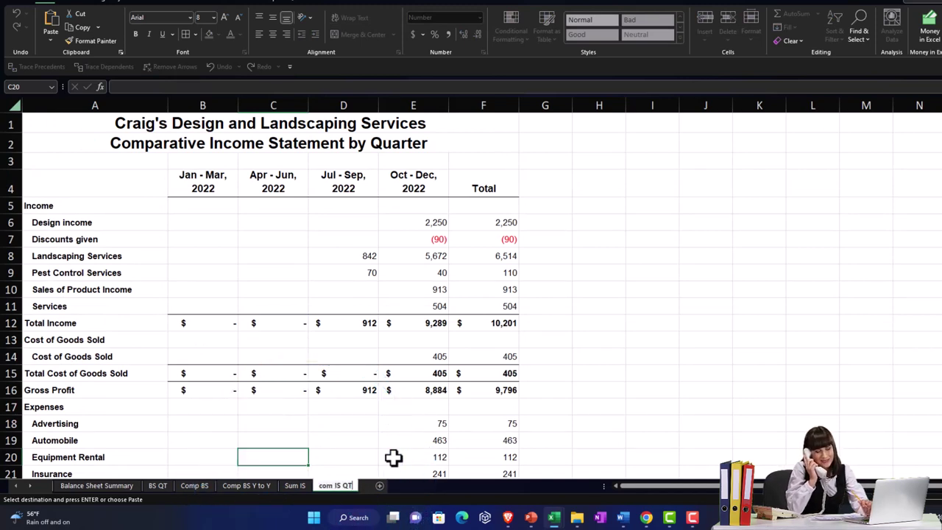
click(377, 380)
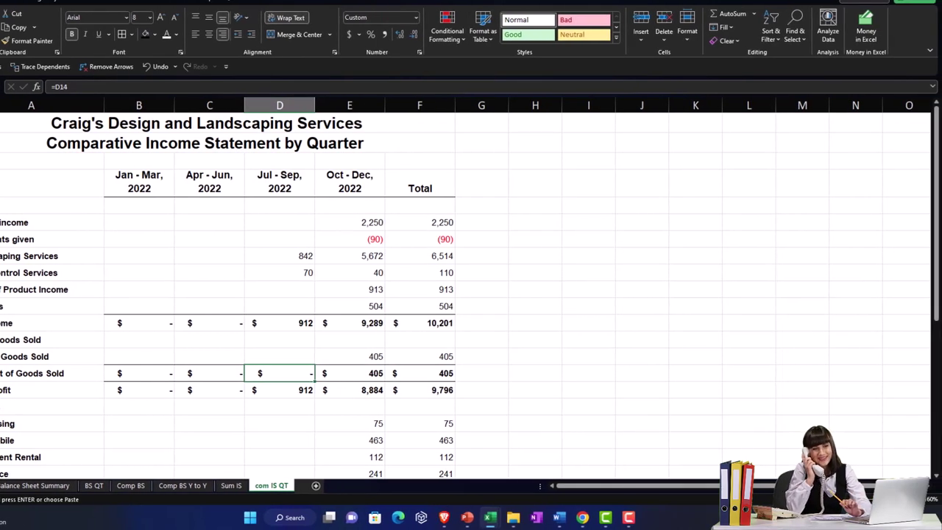
- Toggle com IS QT into Page Layout view and back to Normal, then select title rows A1:F2
key(alt+w)
key(p)
key(alt+w)
key(l)
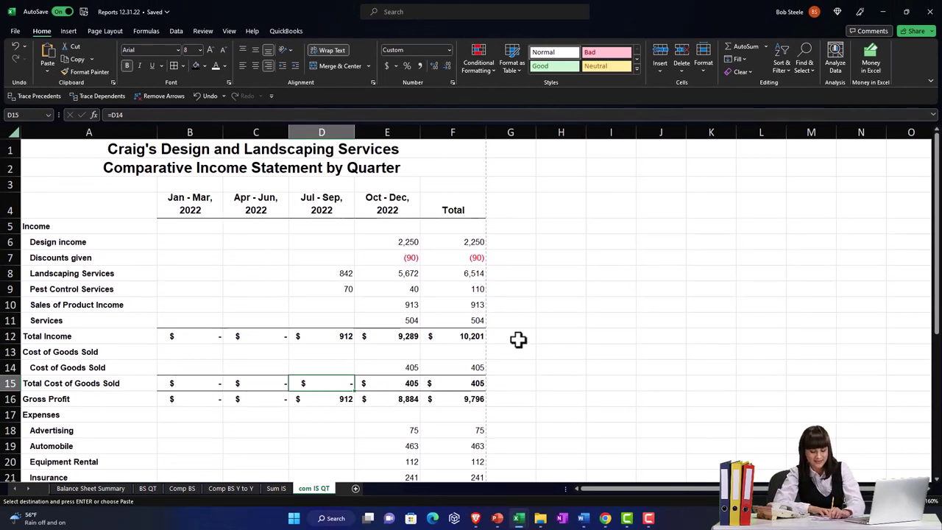
drag(90, 151, 330, 162)
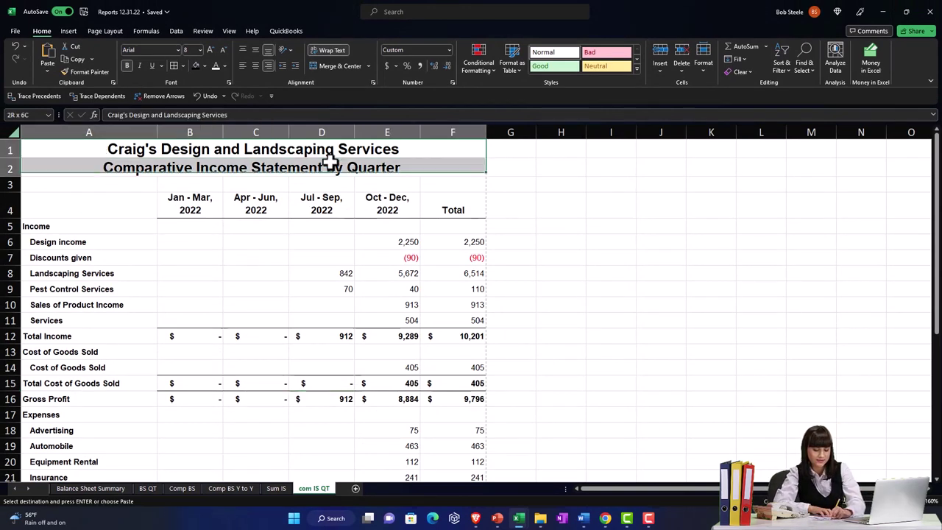
- Give title rows A1:F2 and column headers B4:F4 a black fill with white text
click(195, 65)
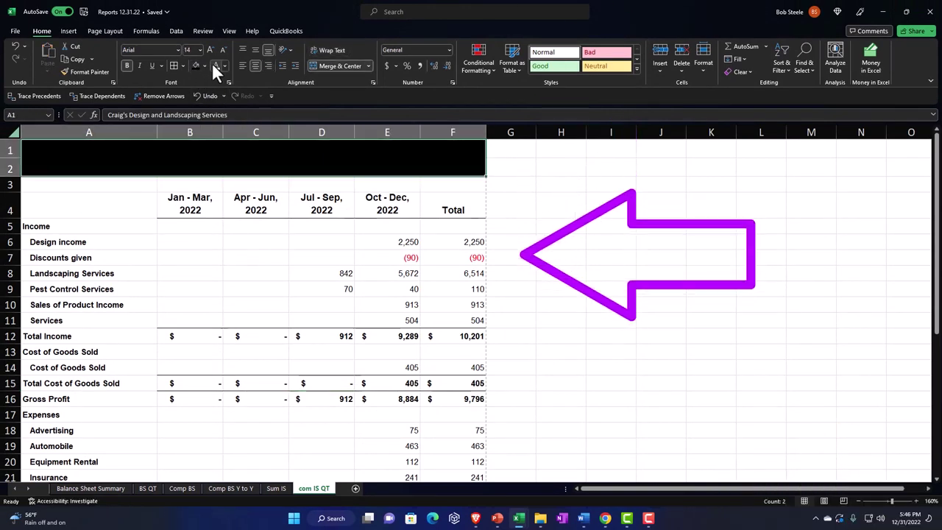
click(214, 65)
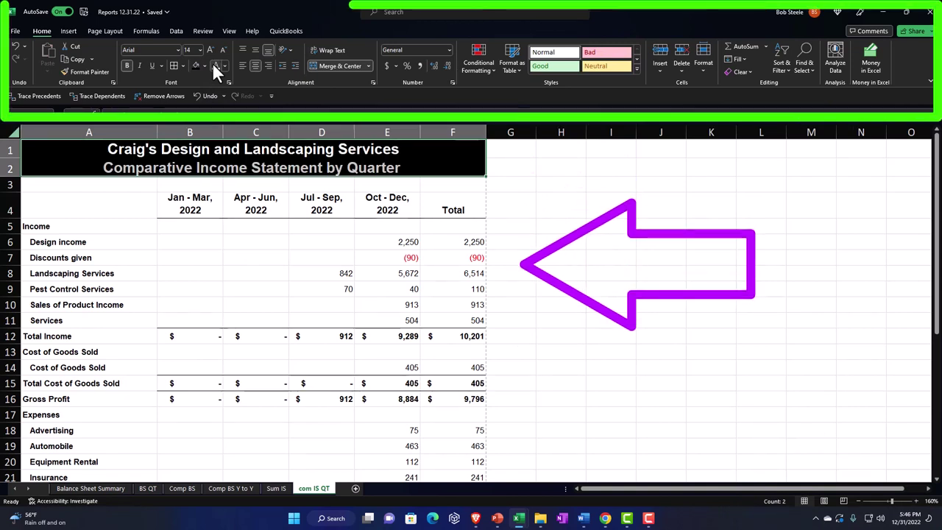
drag(203, 203, 460, 206)
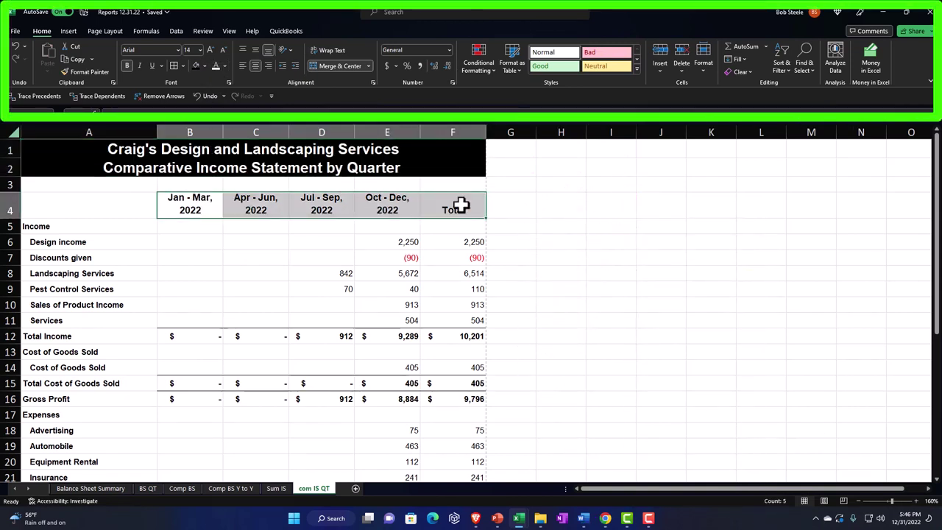
click(198, 63)
click(216, 64)
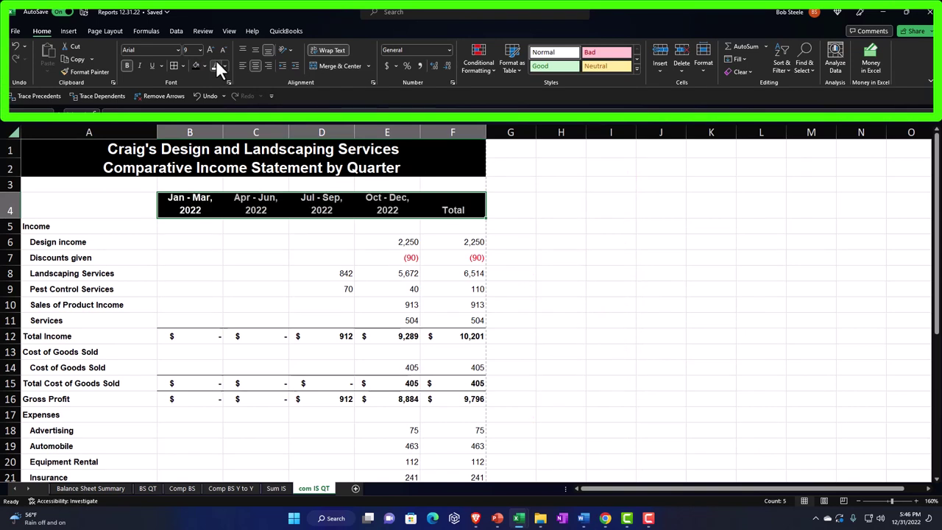
click(80, 148)
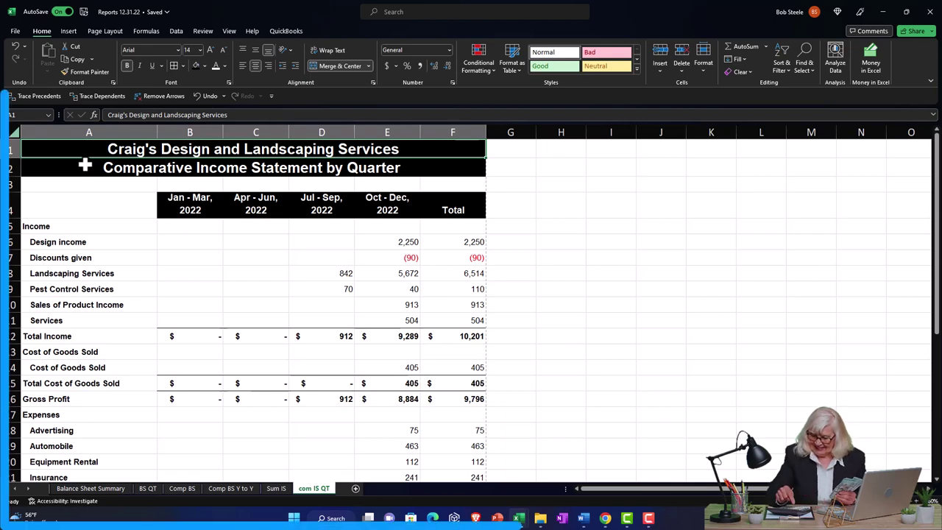
- Apply All Borders to the statement body A5:F35
drag(64, 228, 457, 439)
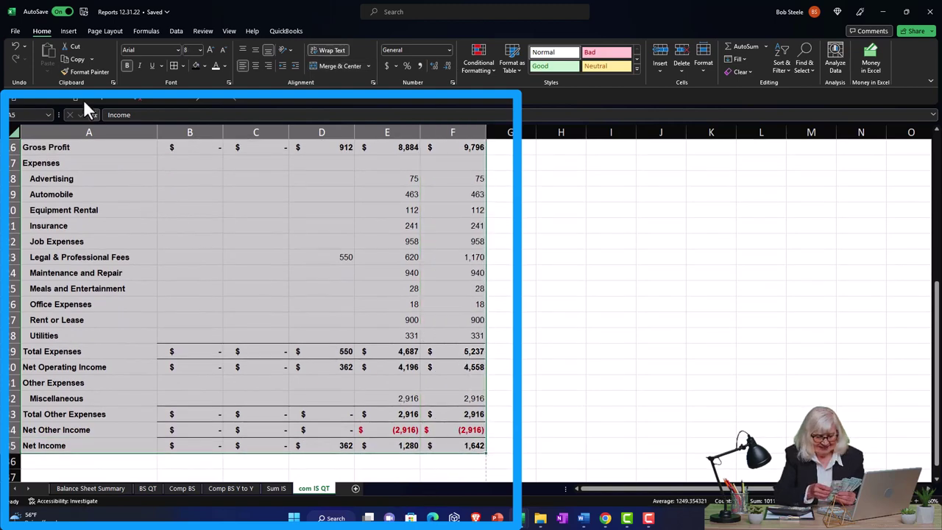
scroll(184, 223, up, 5)
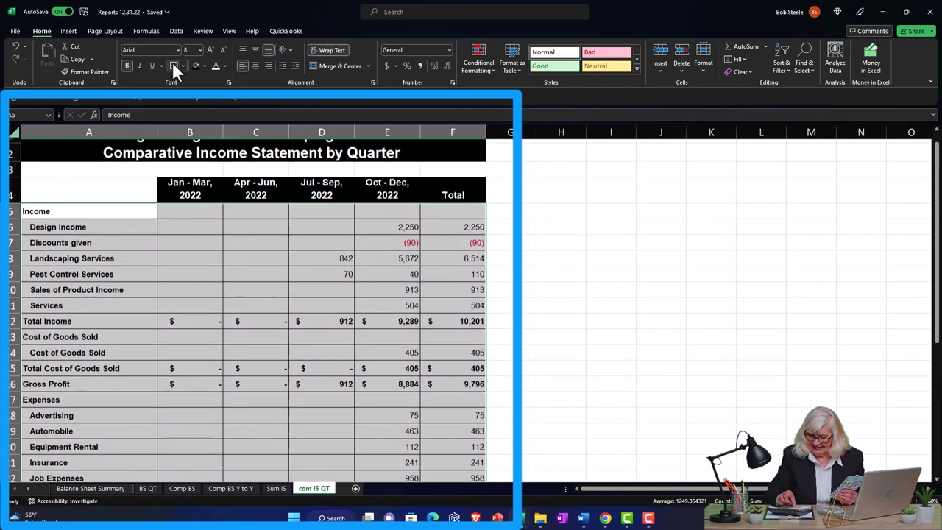
click(191, 272)
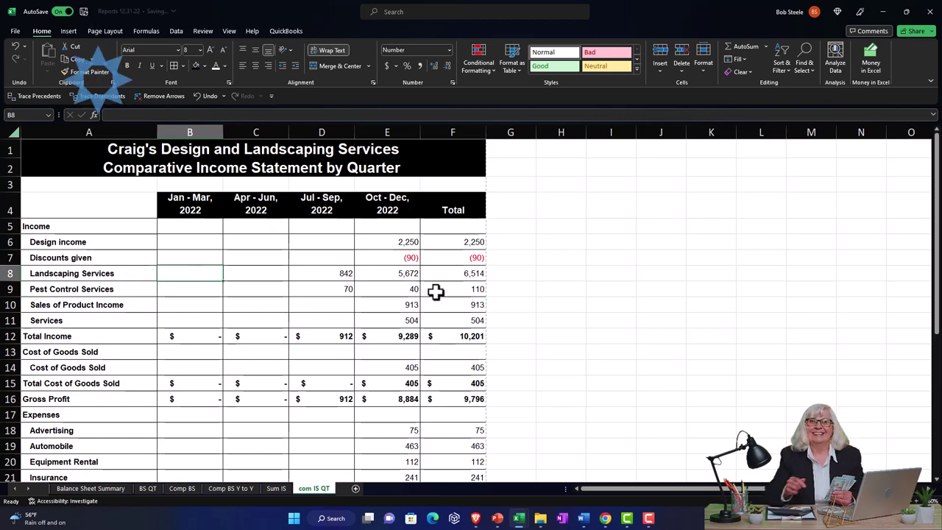
- Open the Comparative Income Statement Current Month & Prior Month report from the Custom reports list
mouse_move(605, 518)
click(620, 482)
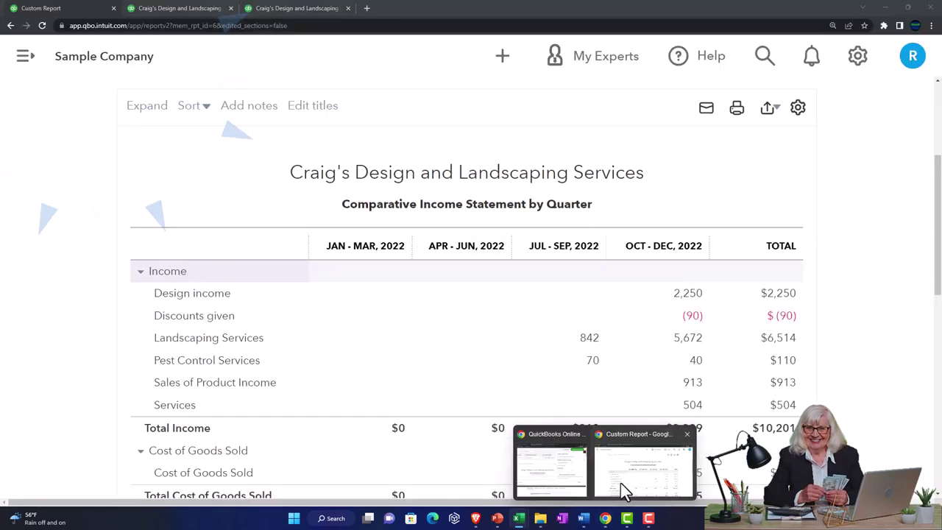
click(10, 25)
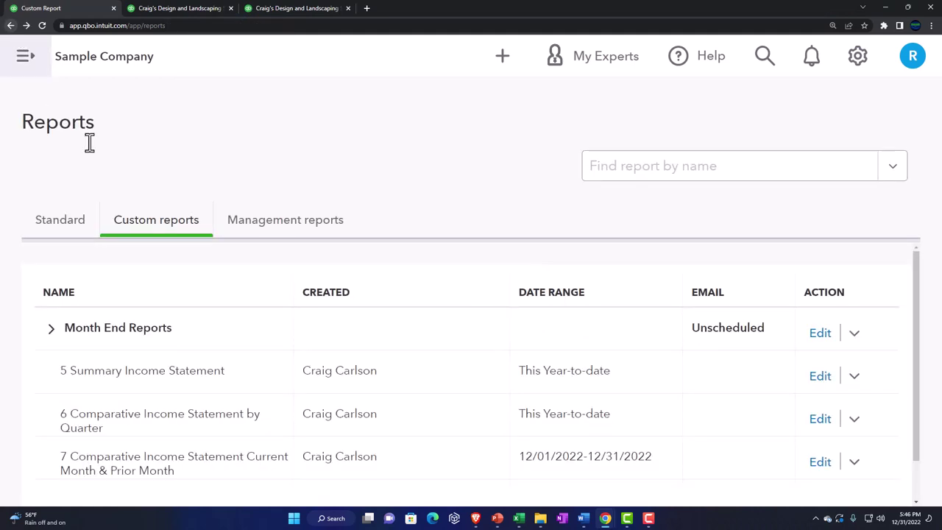
scroll(153, 342, down, 1)
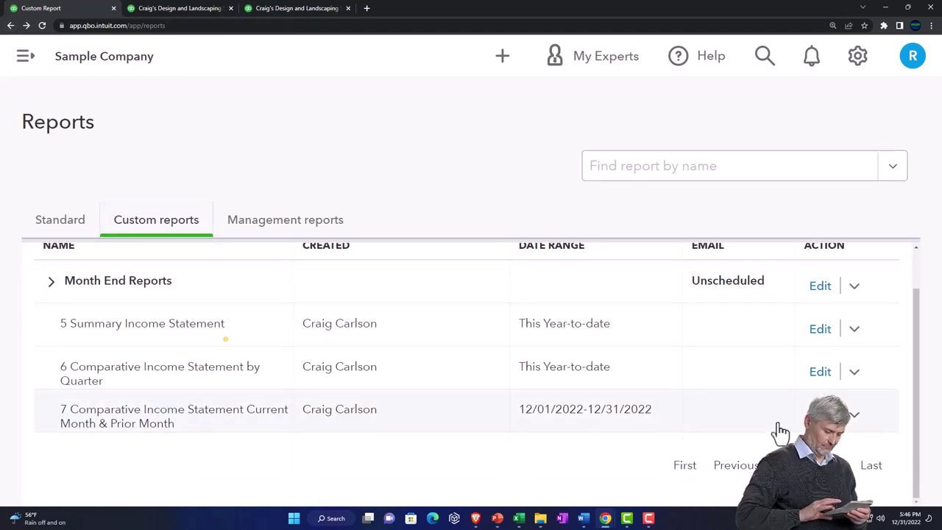
click(257, 424)
- Export the Current Month & Prior Month report to Excel and open the downloaded file
scroll(312, 414, down, 2)
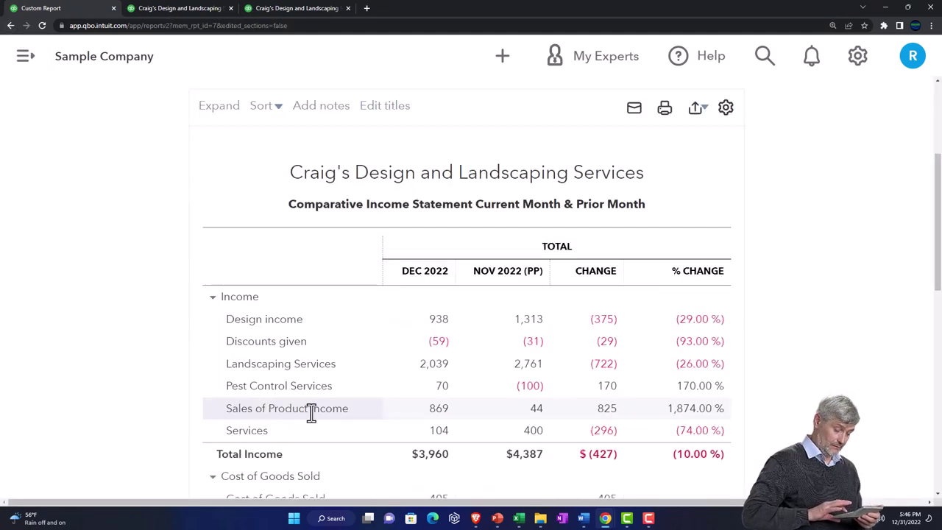
scroll(657, 193, up, 1)
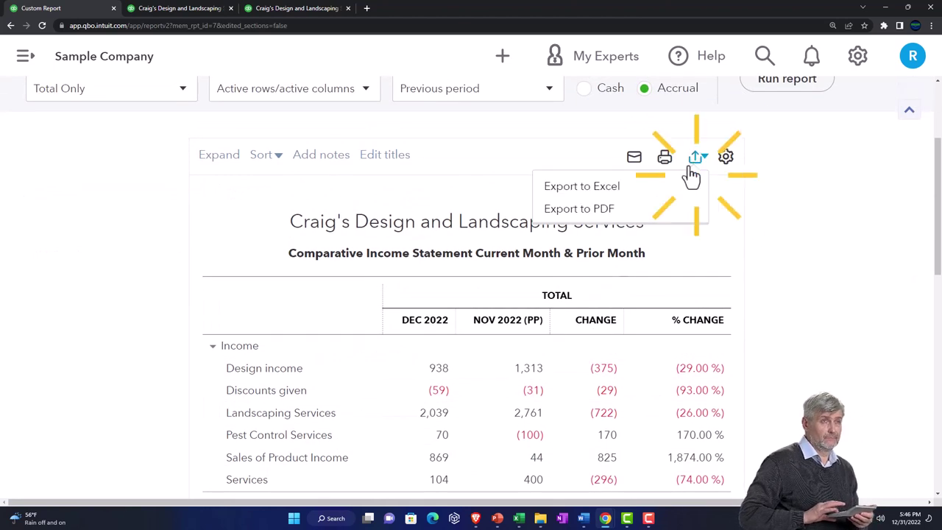
click(667, 193)
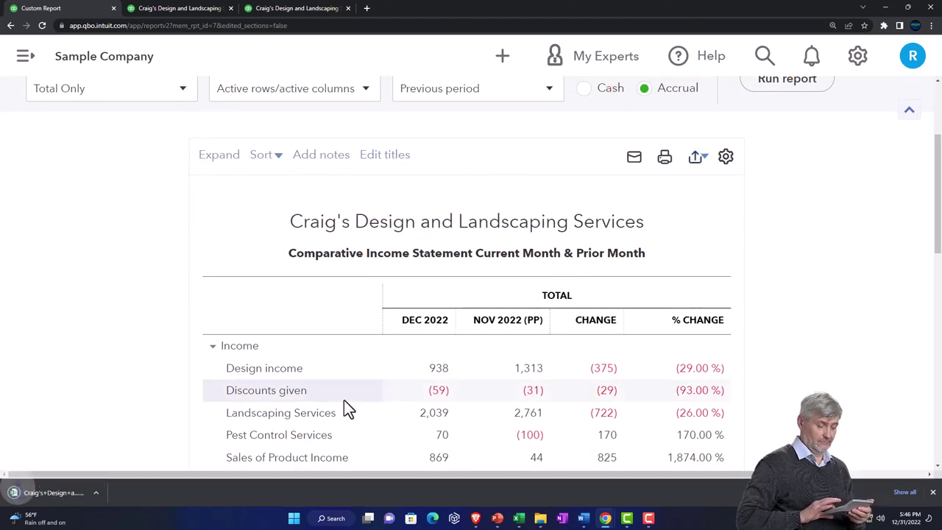
click(42, 490)
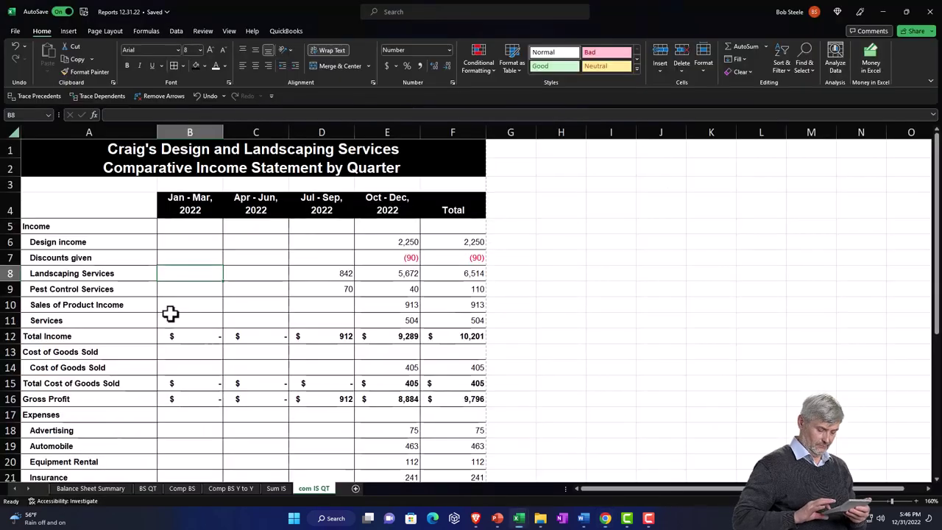
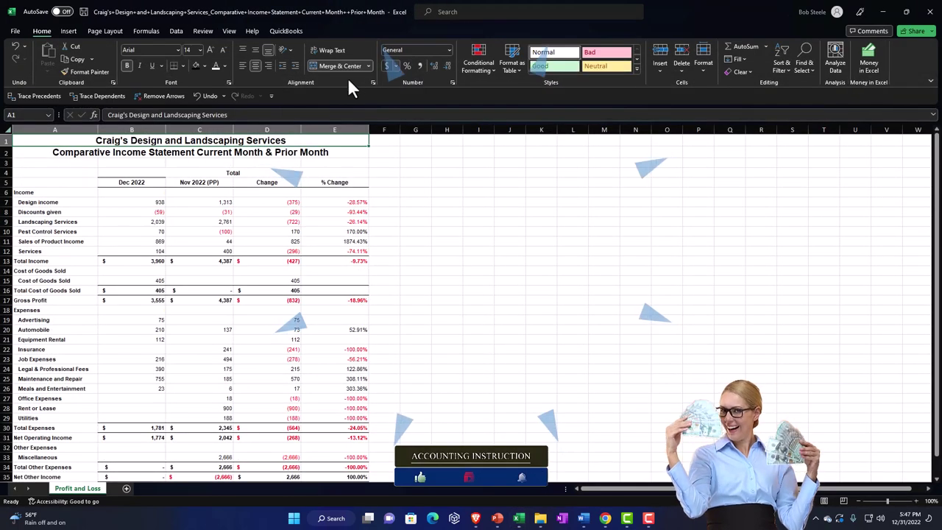
- Copy the entire comparative income statement sheet
click(6, 130)
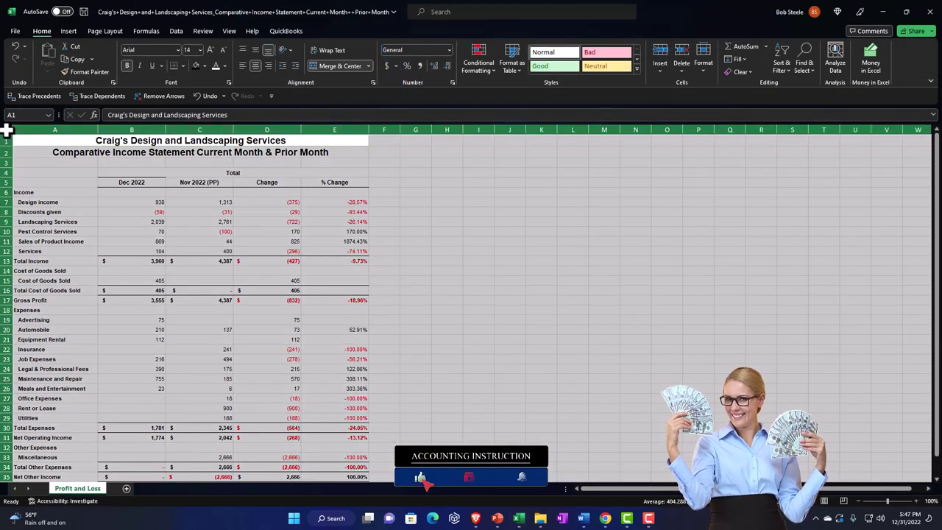
right_click(53, 160)
click(77, 200)
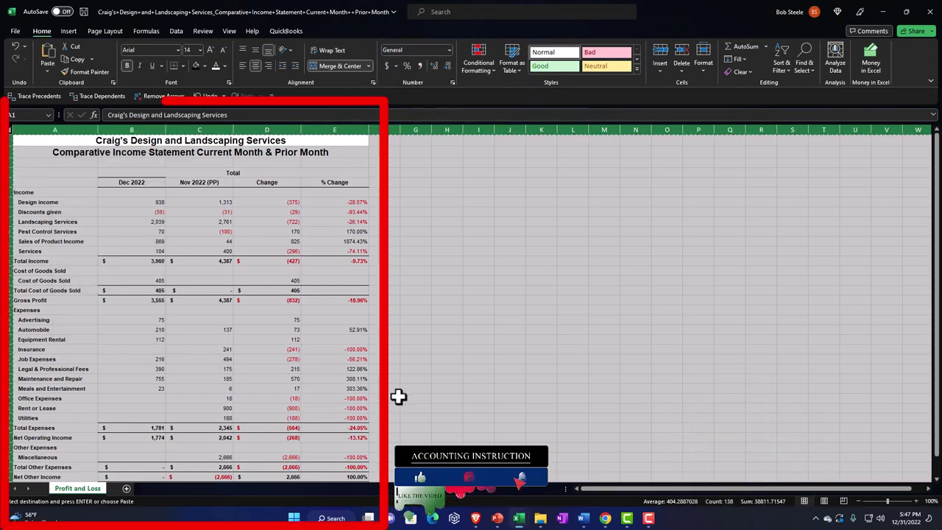
- Paste the statement into a new sheet in Reports 12.31.22 and name it 'comp IS month'
mouse_move(519, 517)
click(353, 471)
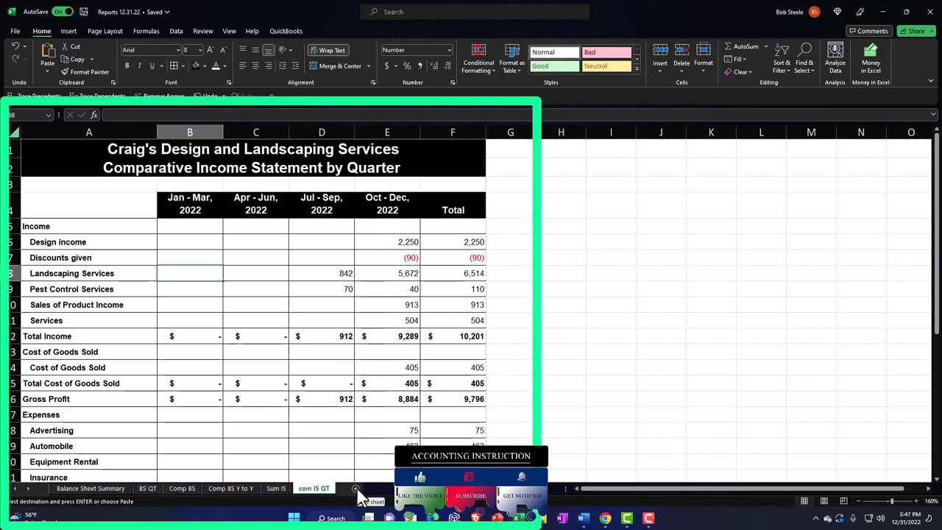
click(355, 488)
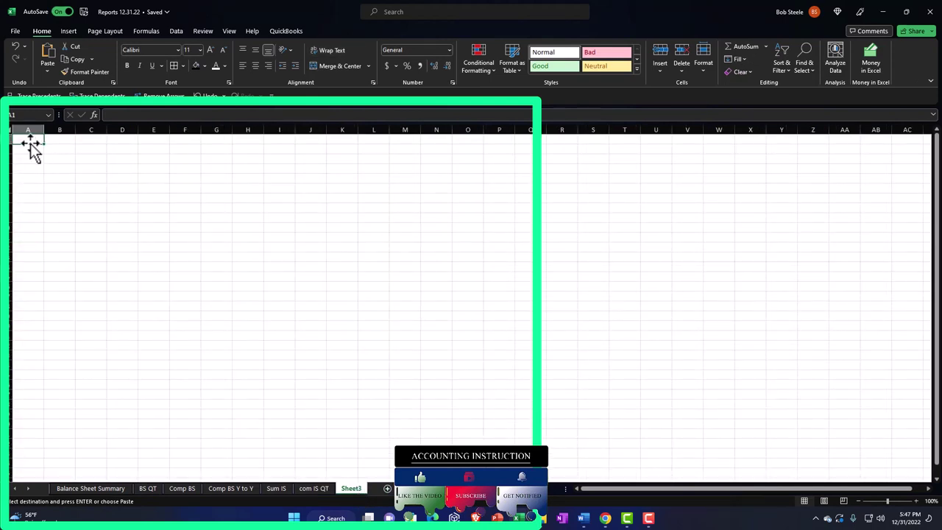
right_click(28, 141)
click(46, 209)
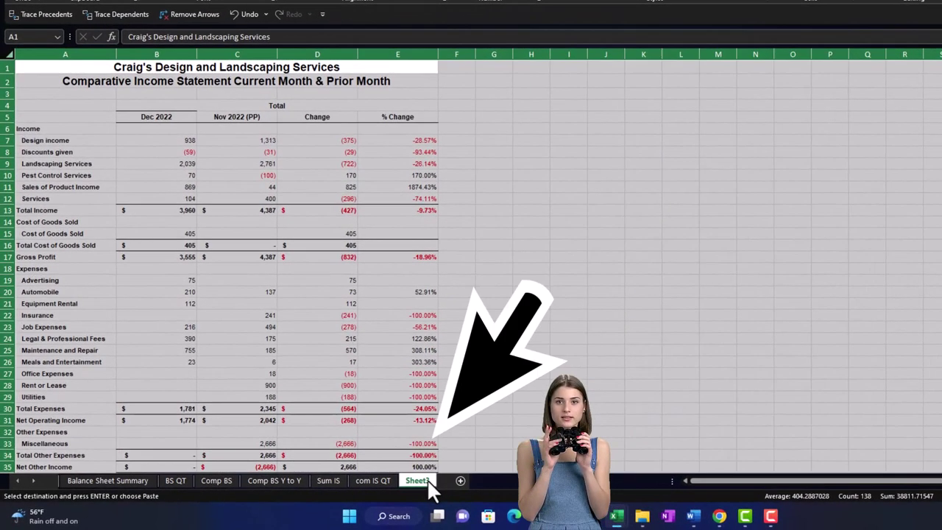
double_click(417, 480)
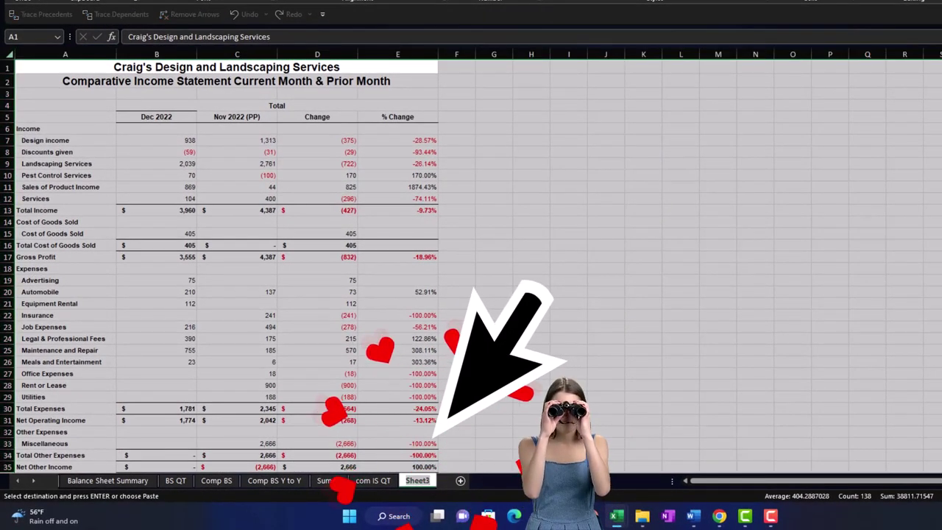
text(comp IS)
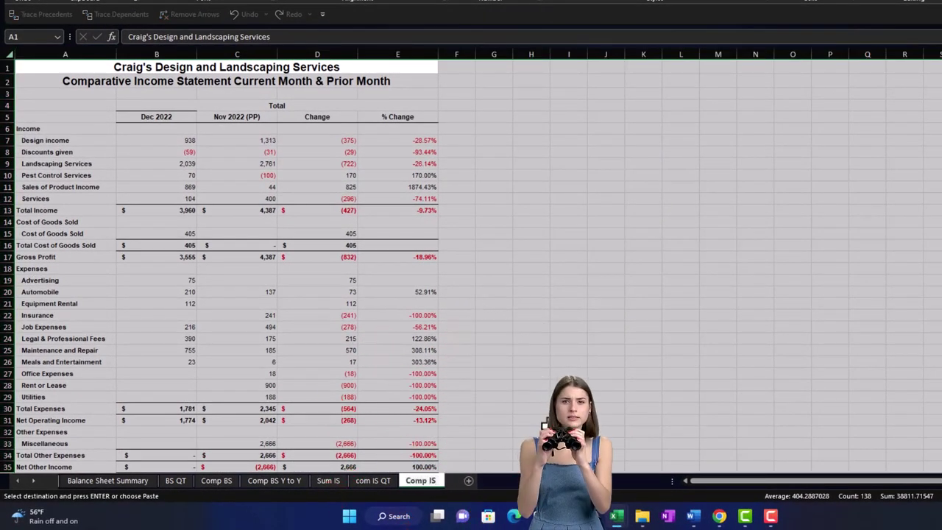
text( month)
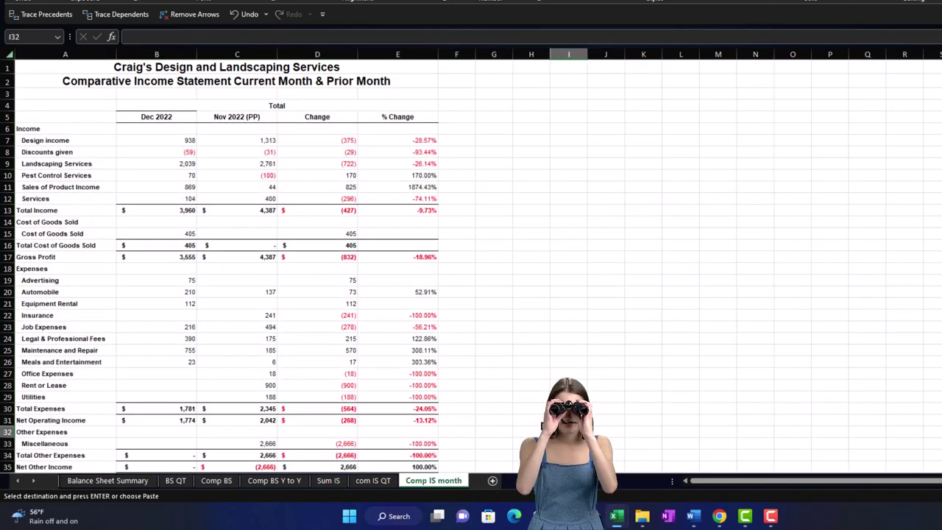
click(364, 325)
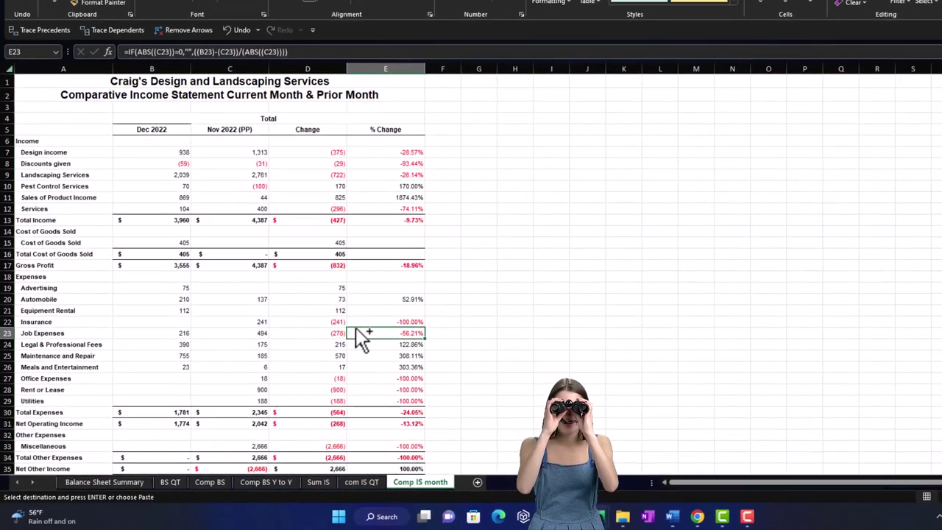
scroll(341, 336, up, 3)
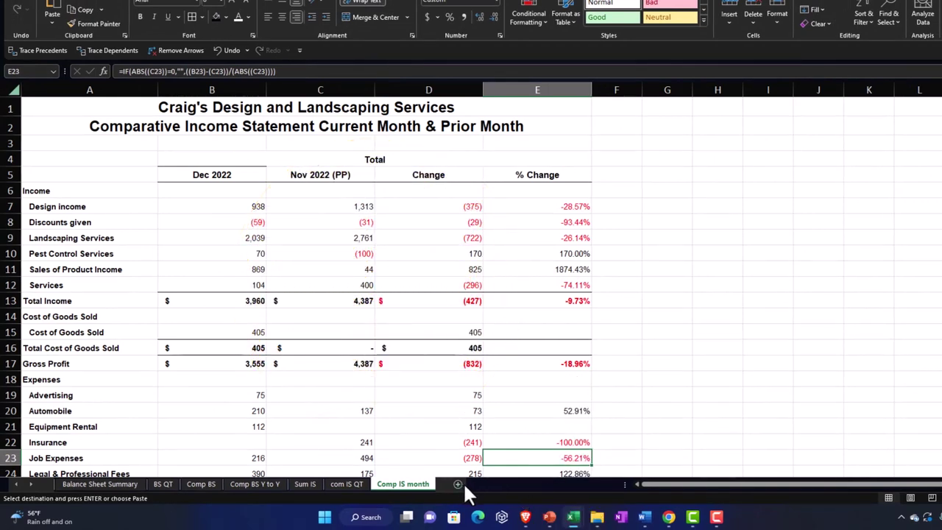
click(811, 498)
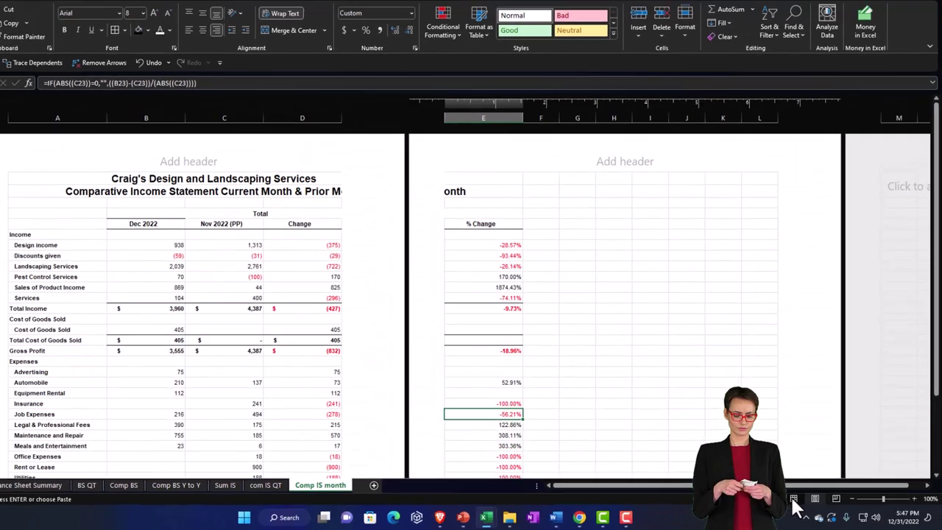
click(790, 499)
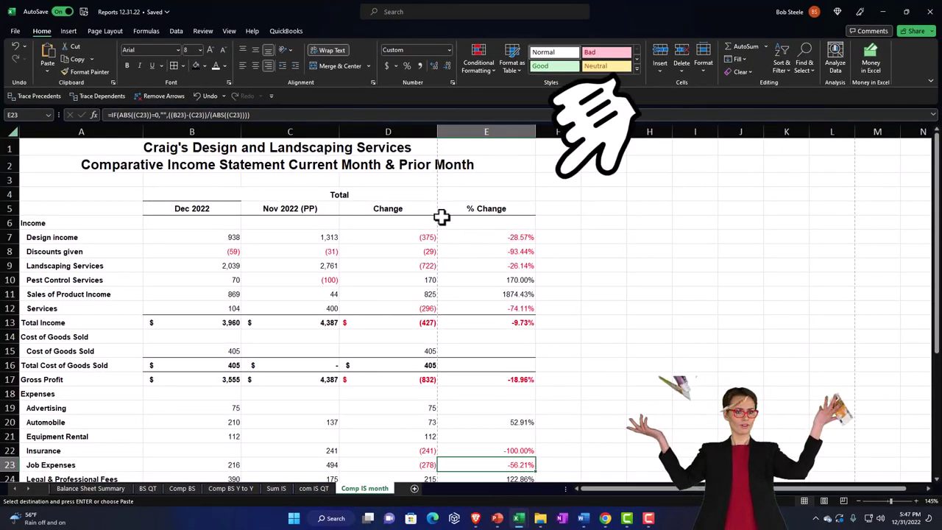
click(208, 192)
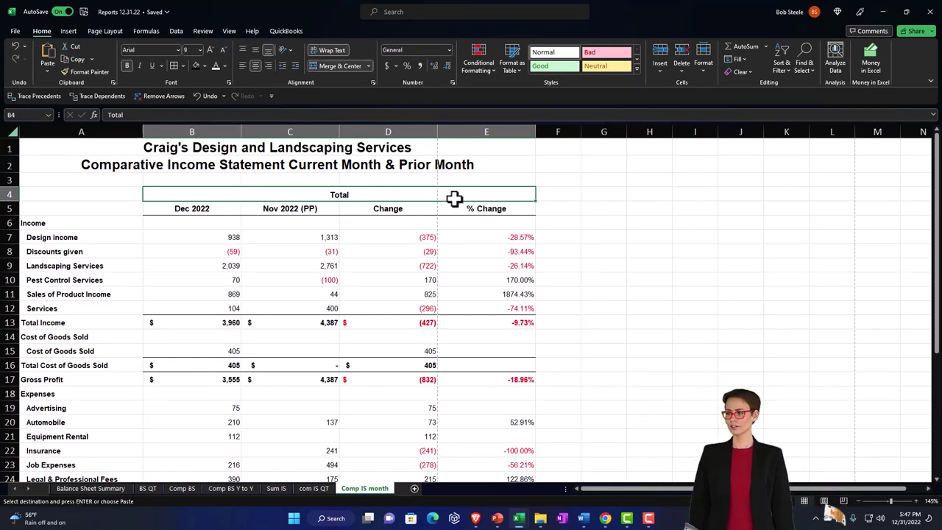
- Delete the Total row (row 4) above the column headings
click(6, 194)
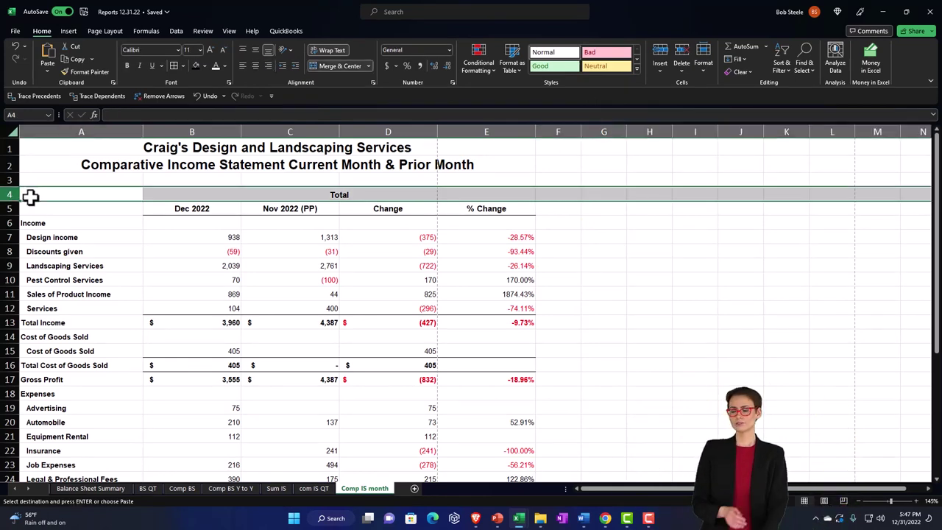
right_click(45, 198)
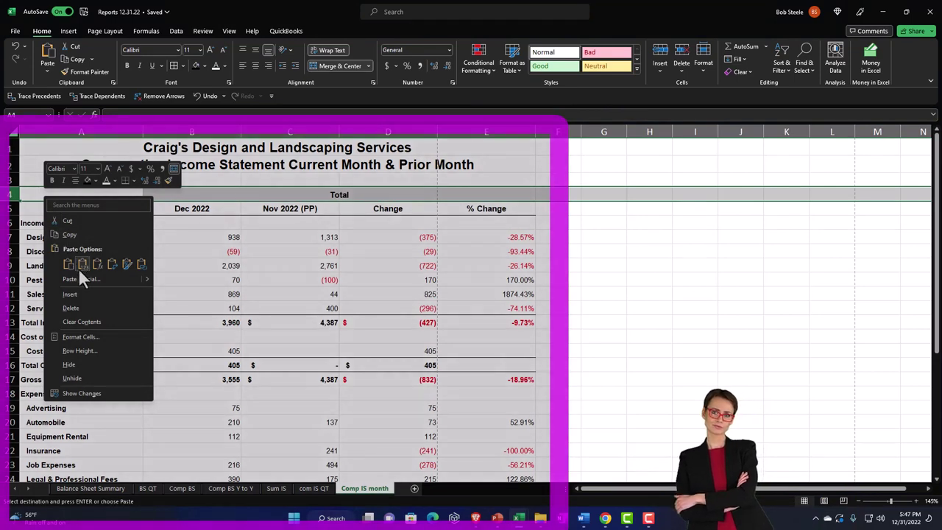
click(76, 306)
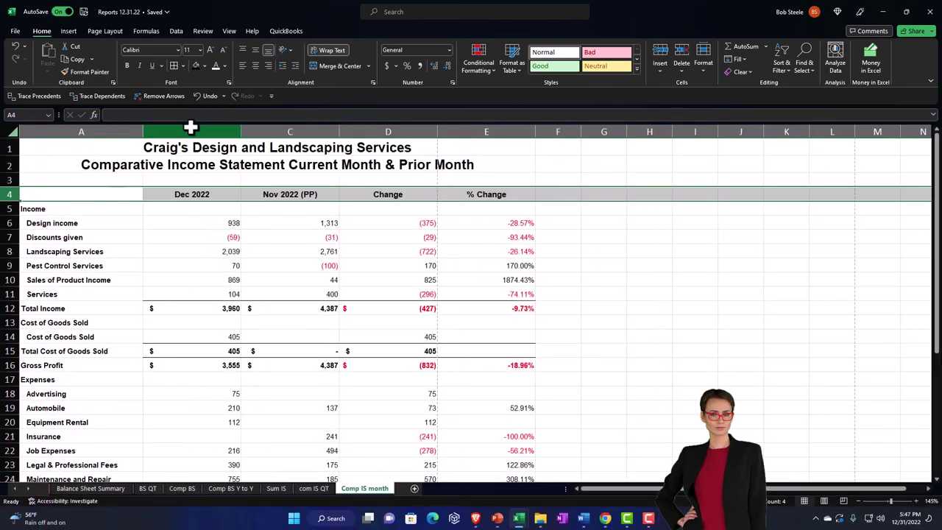
- Give columns B through E one equal, slightly wider width
drag(184, 132, 441, 139)
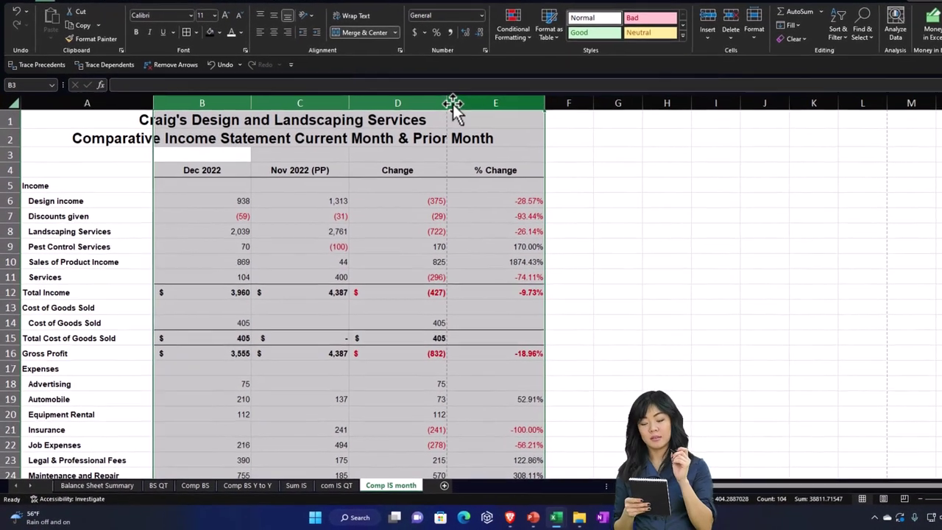
drag(444, 99, 416, 99)
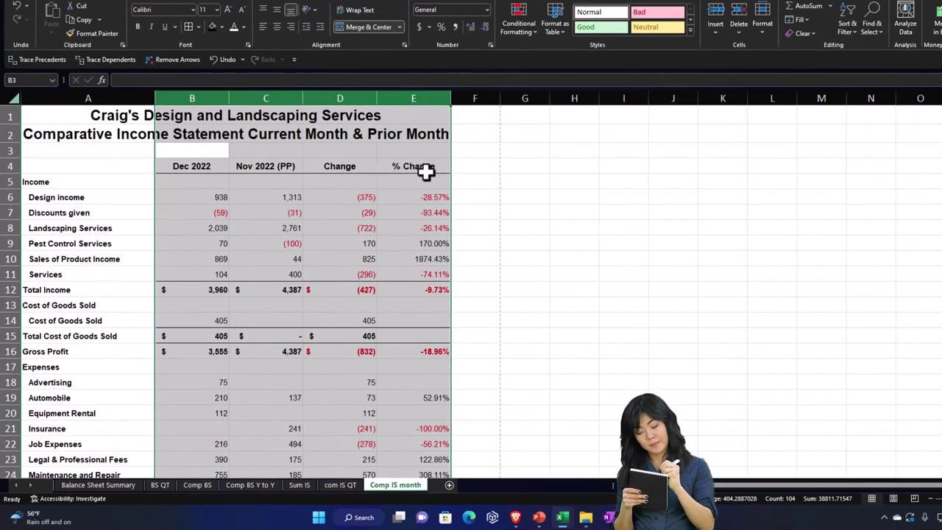
drag(378, 96, 383, 96)
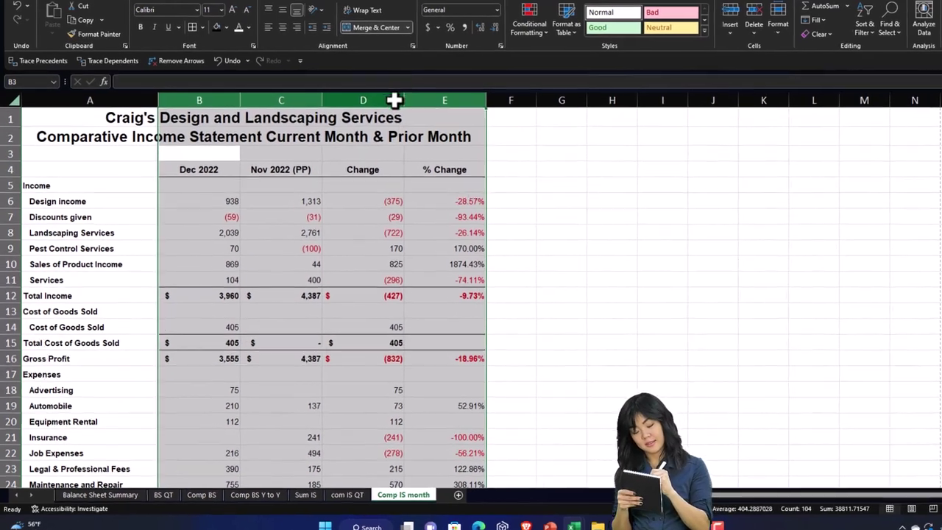
drag(441, 212, 445, 228)
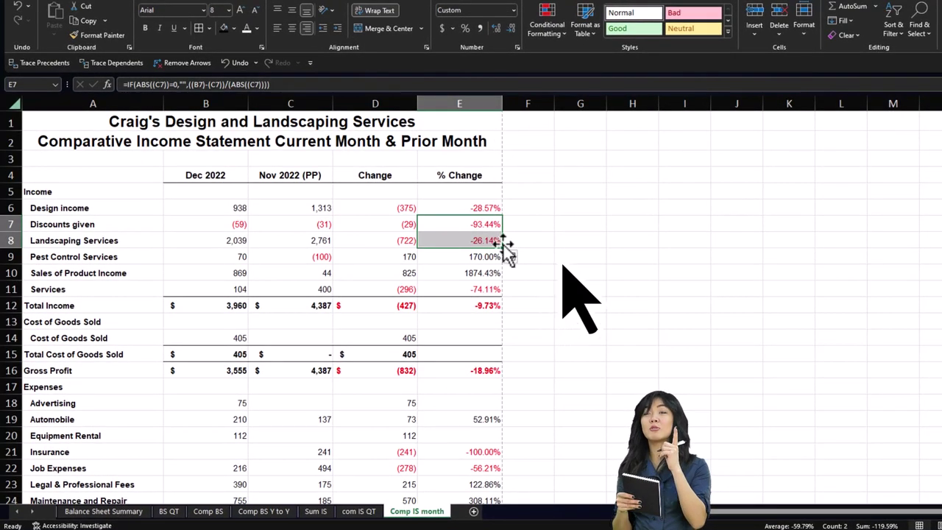
click(525, 203)
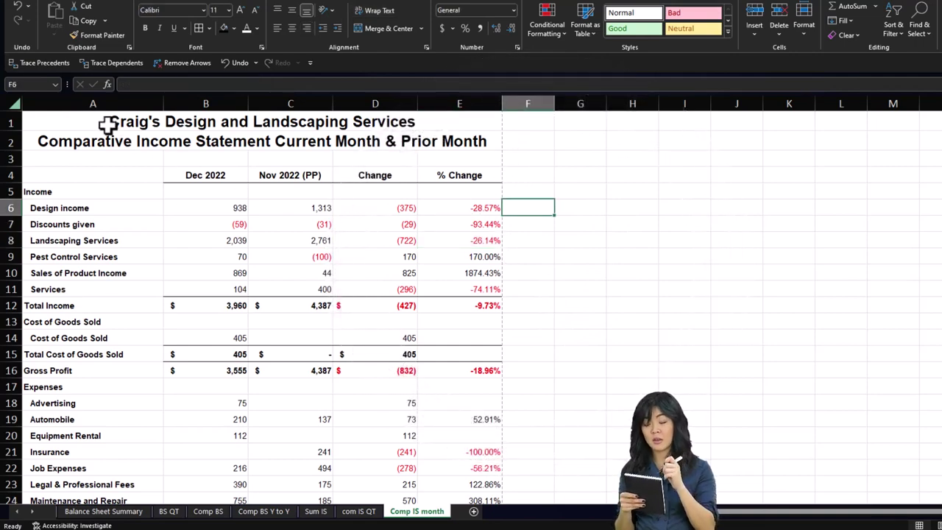
drag(108, 125, 358, 131)
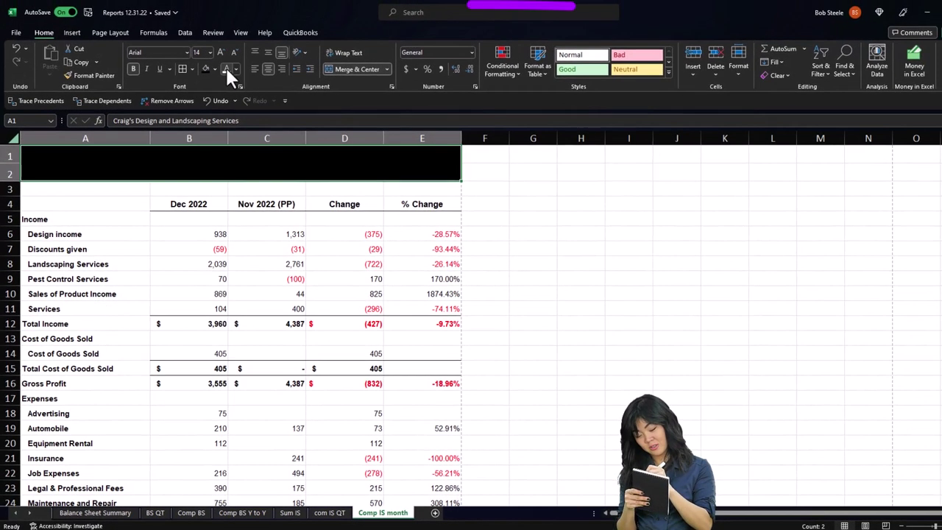
drag(206, 176, 433, 178)
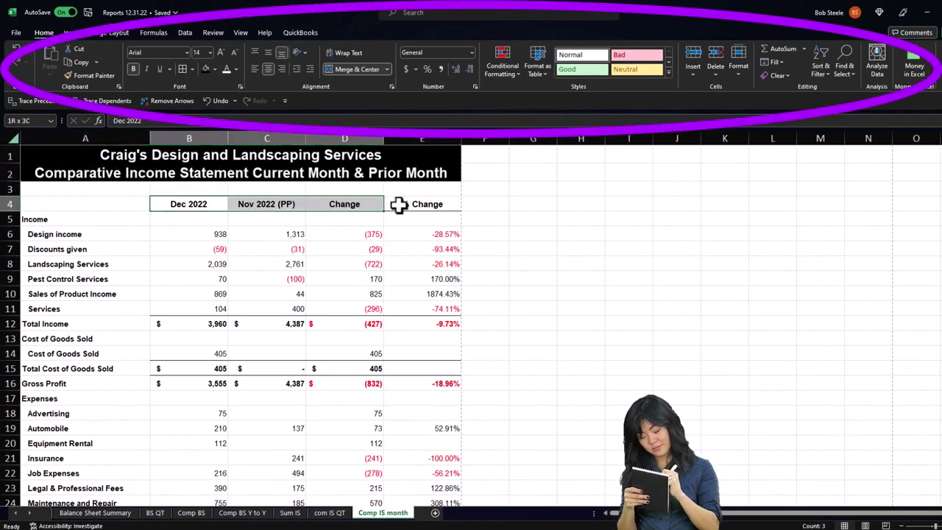
click(206, 68)
click(226, 68)
click(52, 220)
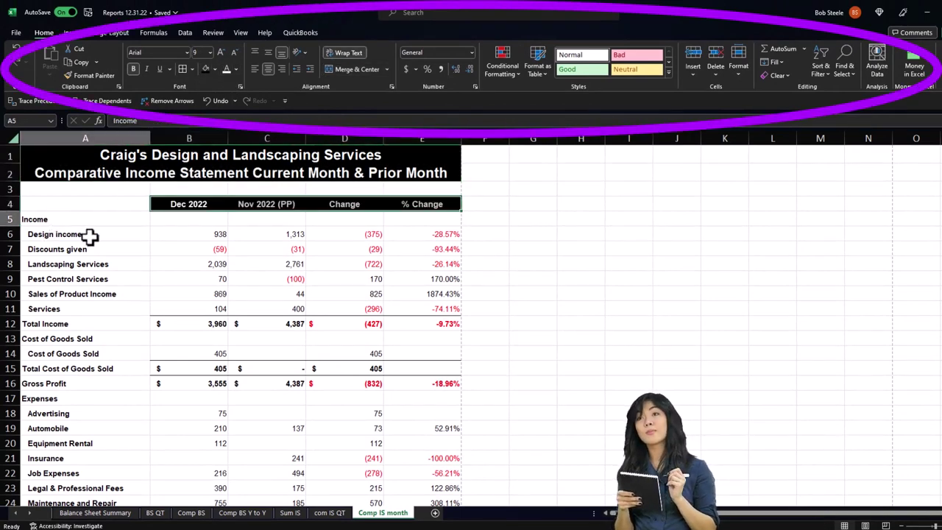
drag(85, 219, 393, 482)
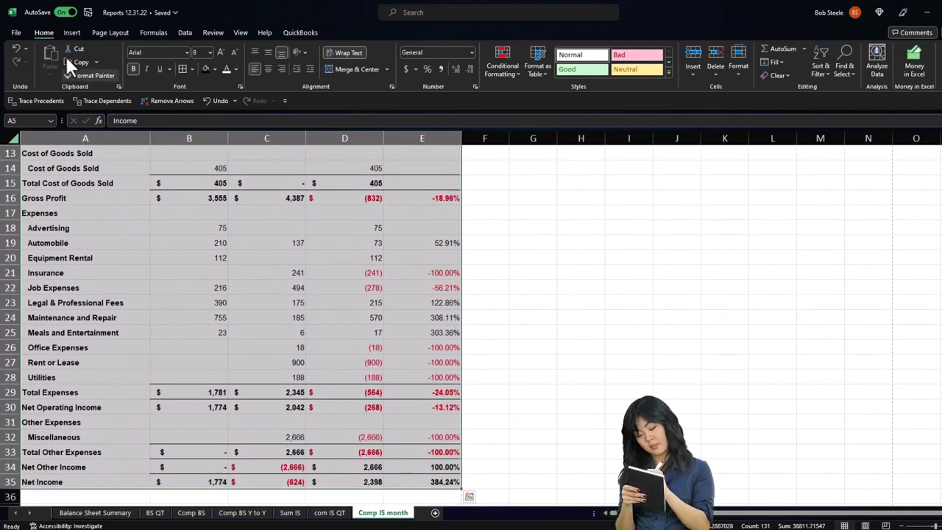
scroll(180, 77, up, 4)
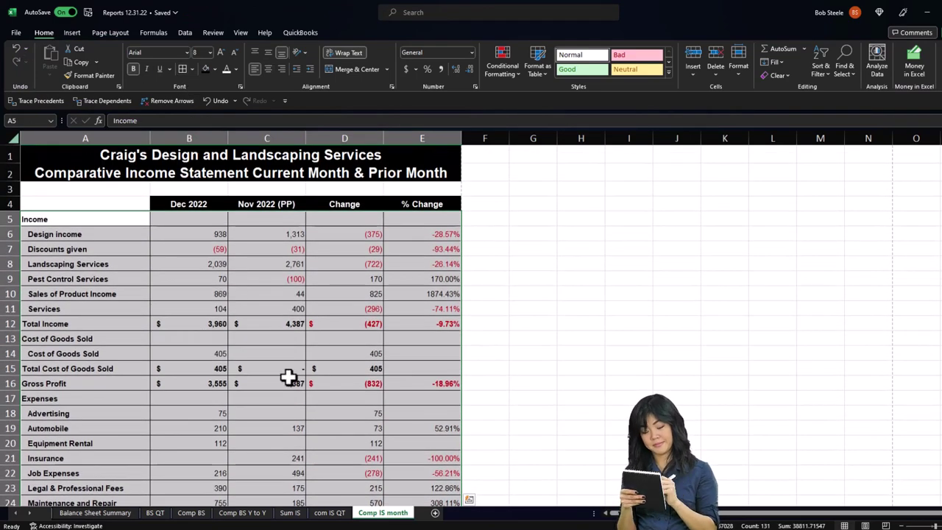
click(309, 383)
scroll(312, 390, down, 7)
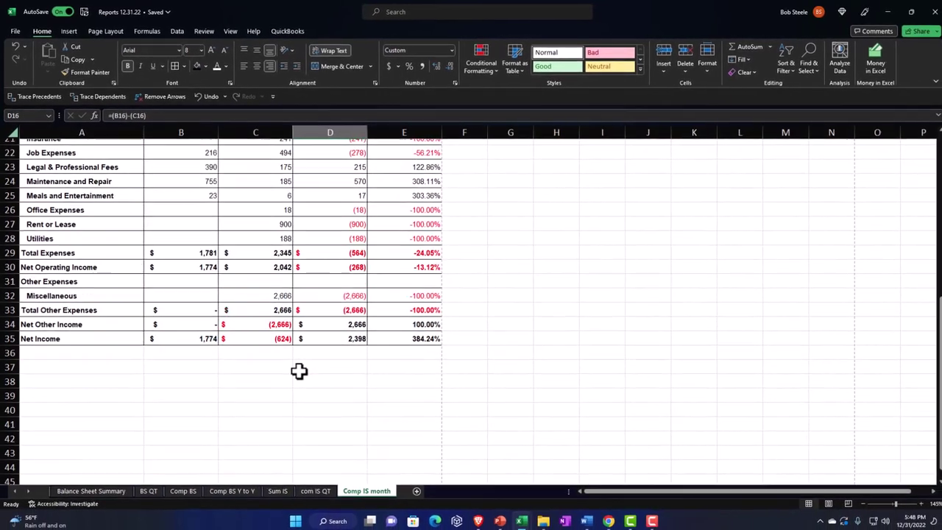
drag(192, 335, 410, 336)
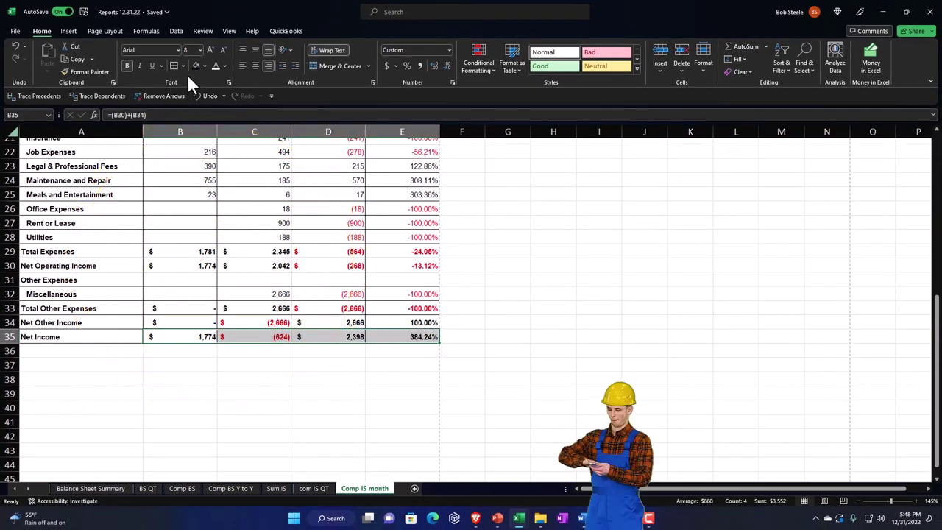
click(162, 64)
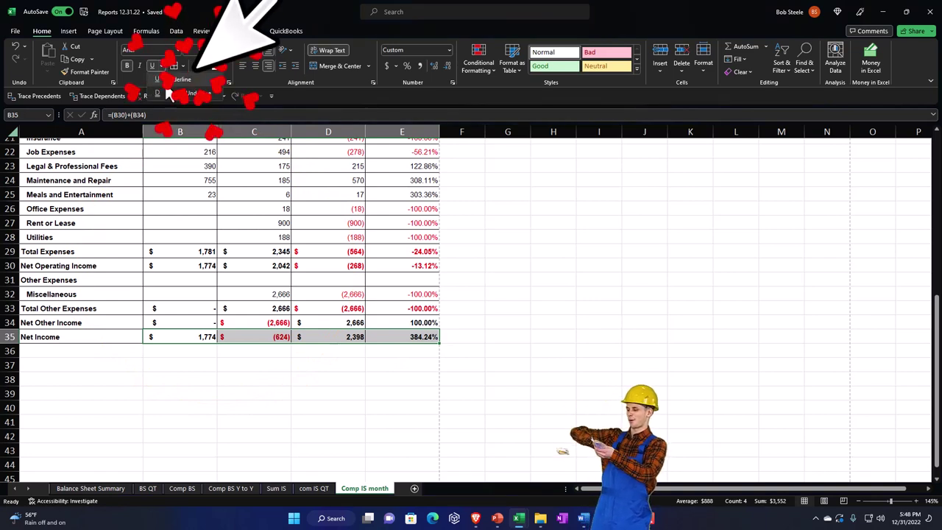
click(167, 93)
click(252, 397)
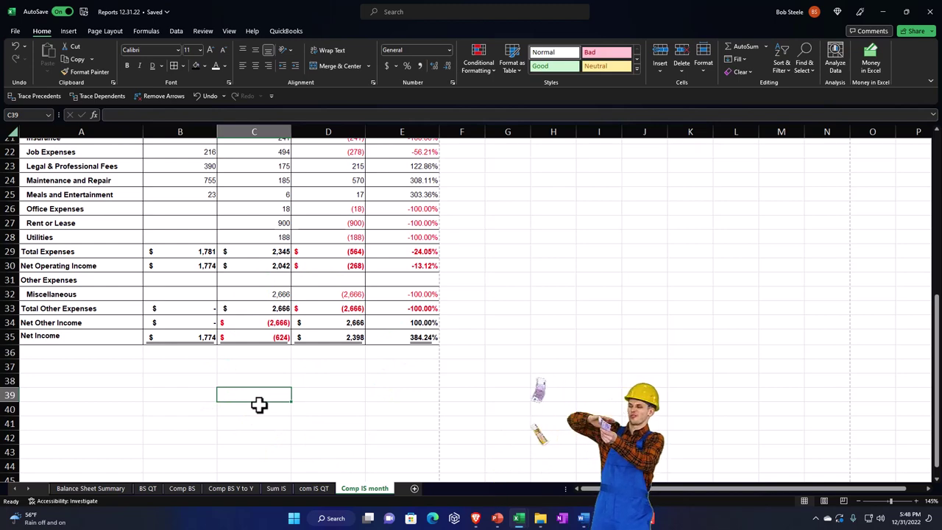
click(16, 47)
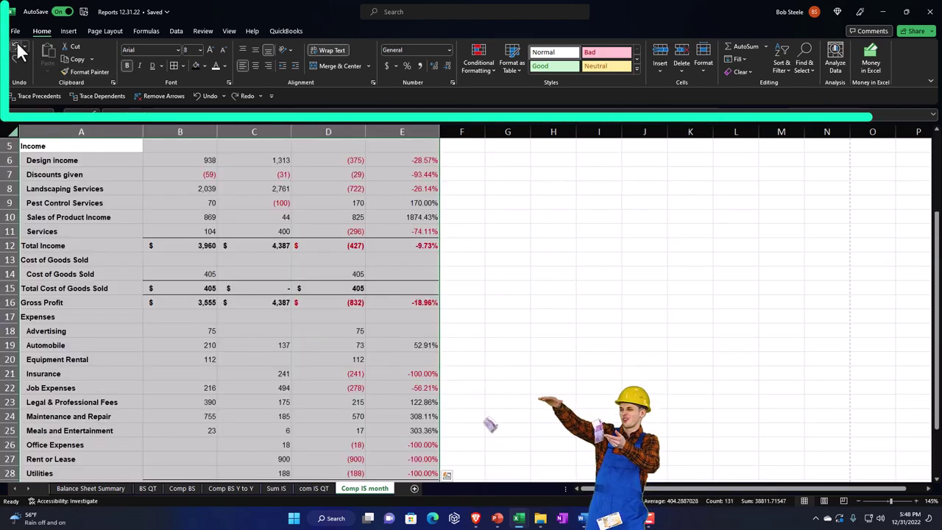
click(141, 271)
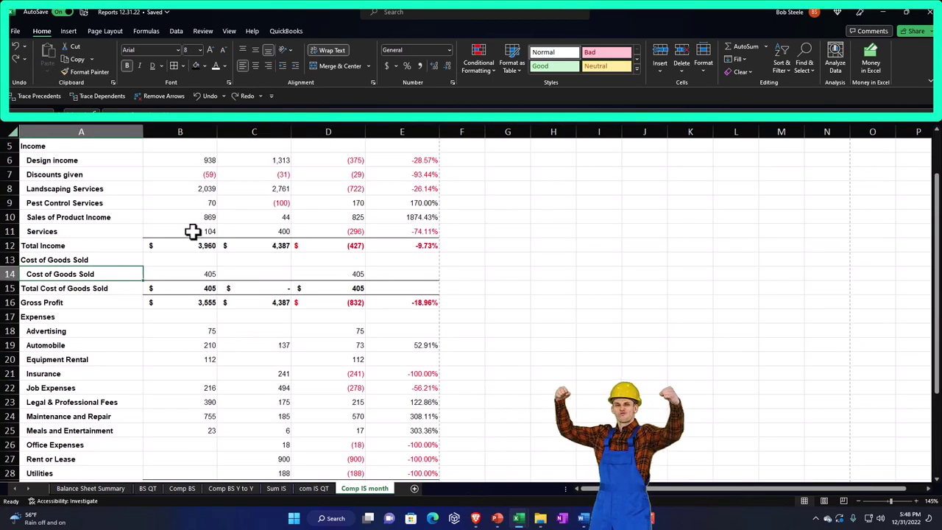
drag(192, 231, 406, 242)
click(403, 243)
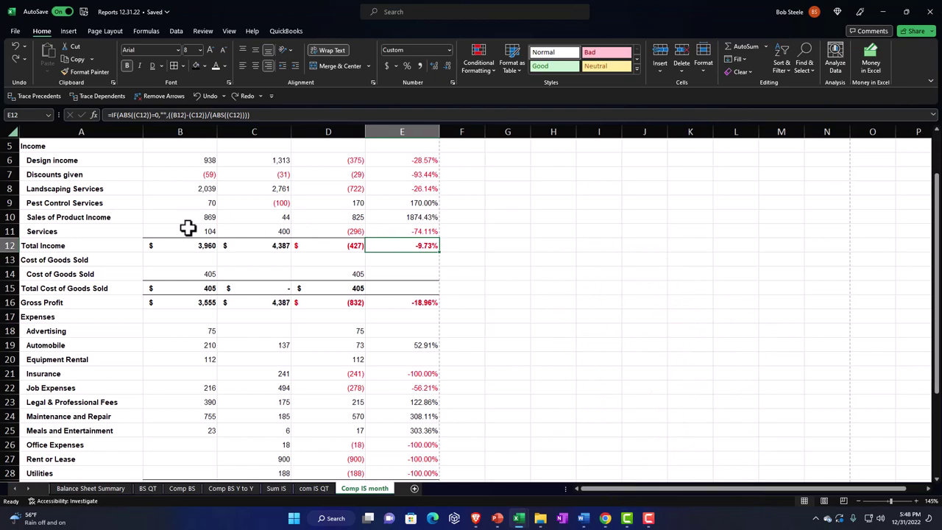
- Underline the Services figures in row 11 and the cost of goods sold rows 14–15
drag(189, 231, 405, 240)
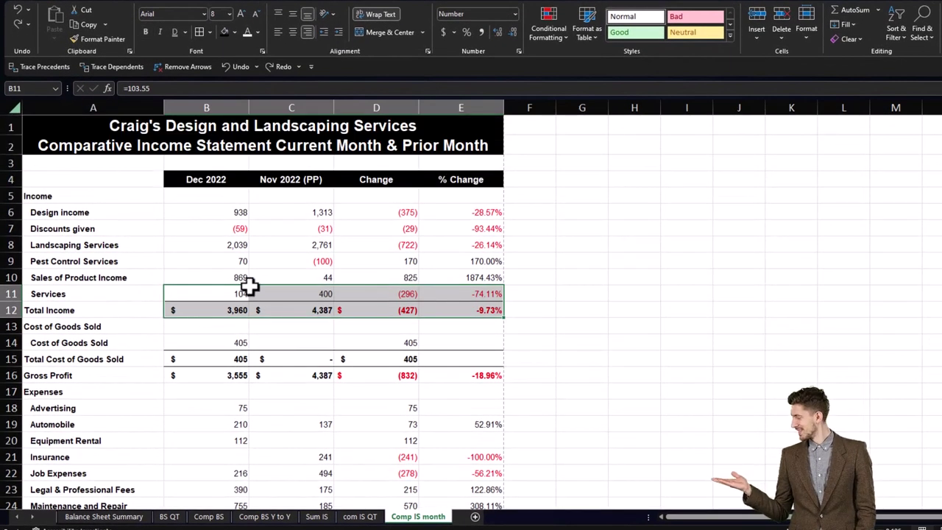
drag(246, 293, 414, 292)
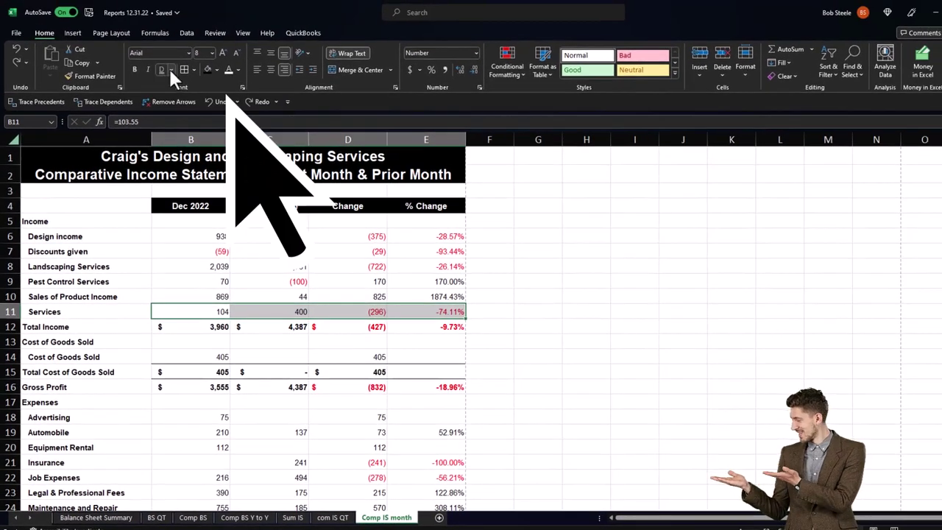
click(183, 32)
click(185, 84)
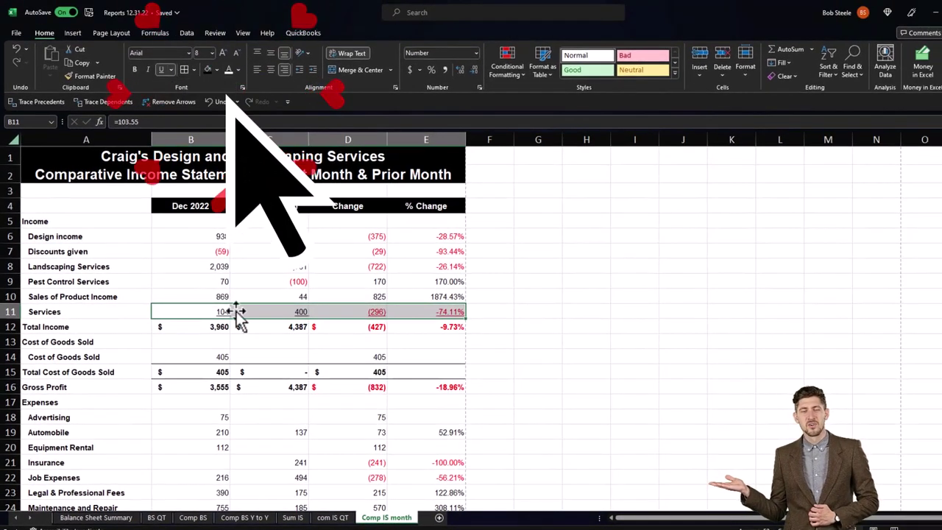
drag(220, 355, 375, 355)
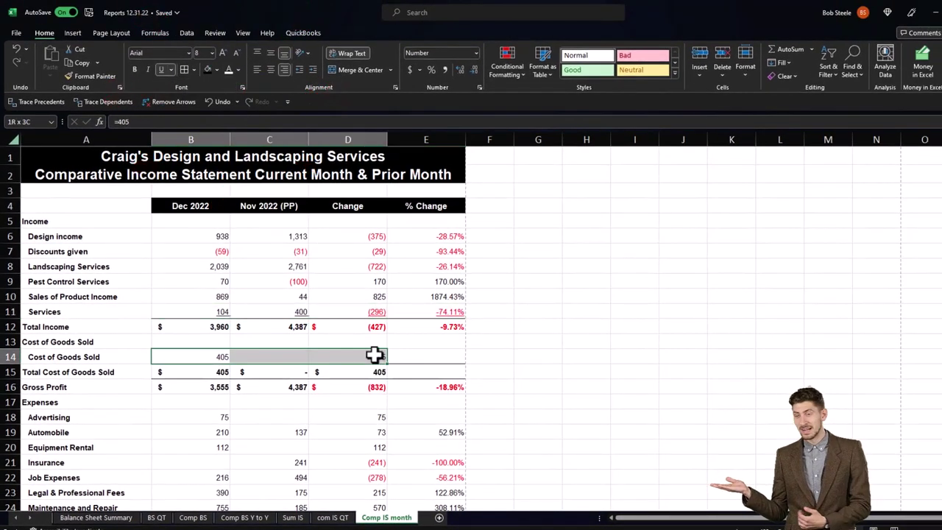
drag(213, 372, 426, 363)
click(162, 69)
scroll(245, 328, down, 3)
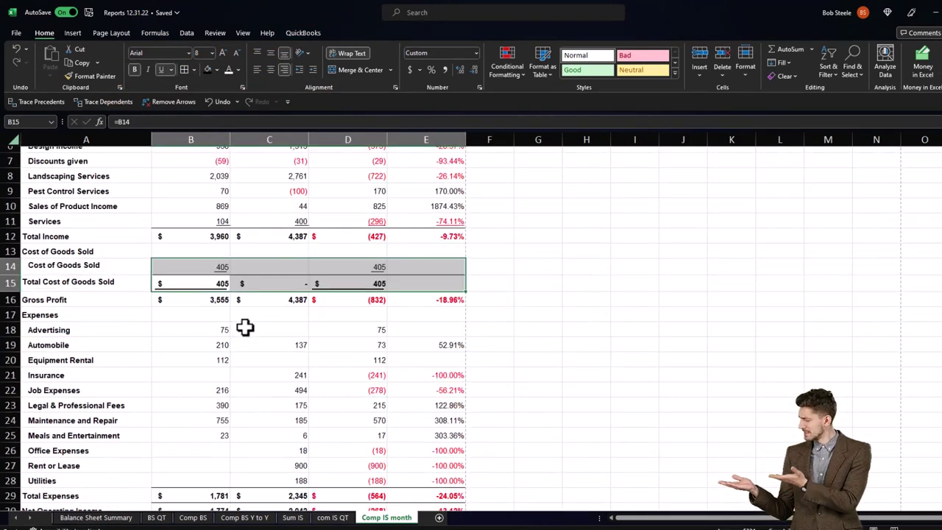
- Underline the Utilities figures in row 28 and the Total Expenses figures
drag(199, 433, 410, 440)
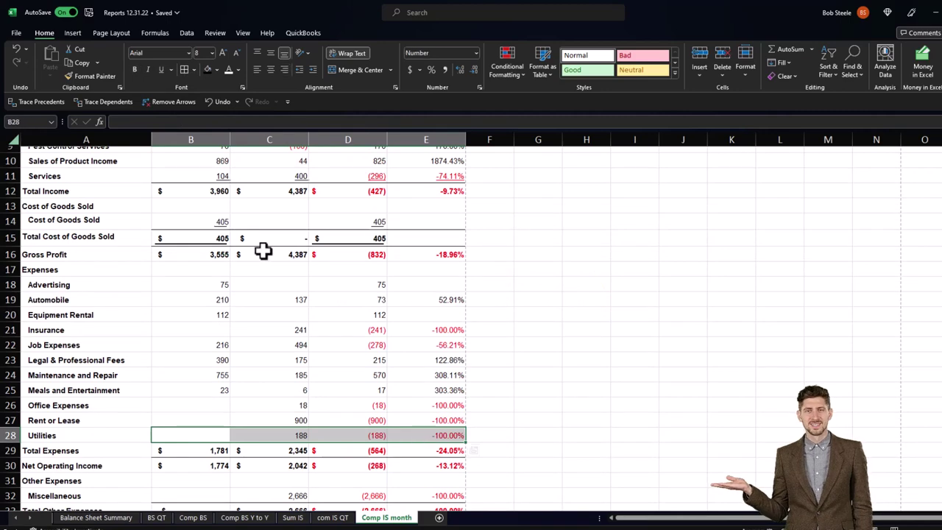
click(160, 69)
drag(214, 450, 282, 450)
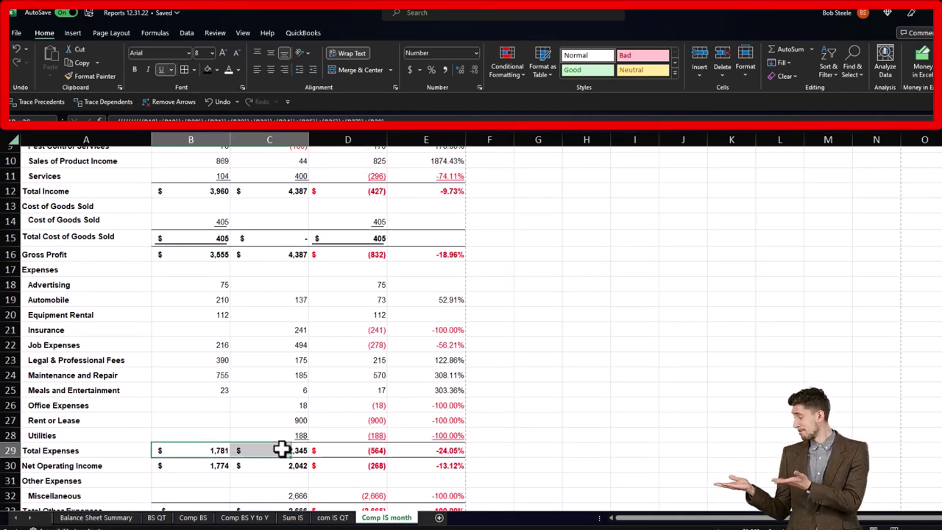
click(161, 69)
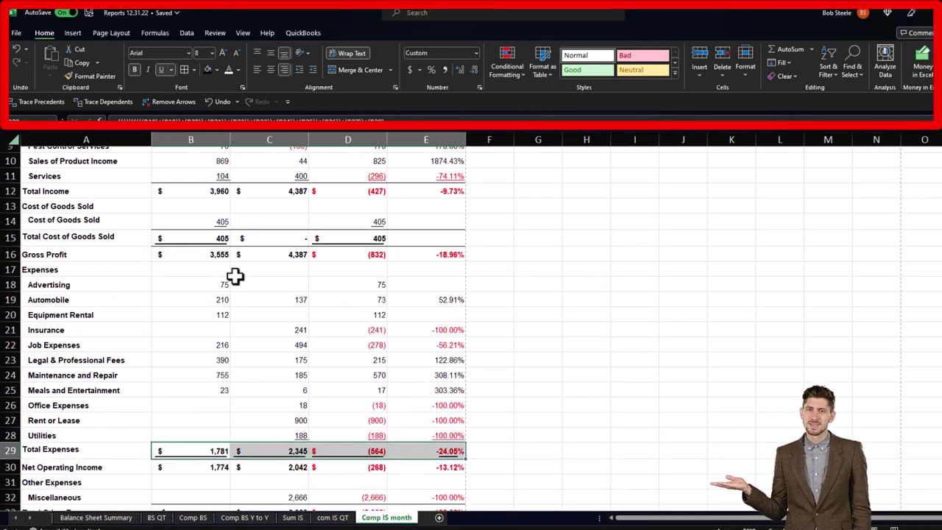
scroll(238, 275, down, 1)
click(240, 317)
- Underline the Miscellaneous, Total Other Expenses and Net Other Income figures
scroll(241, 346, down, 2)
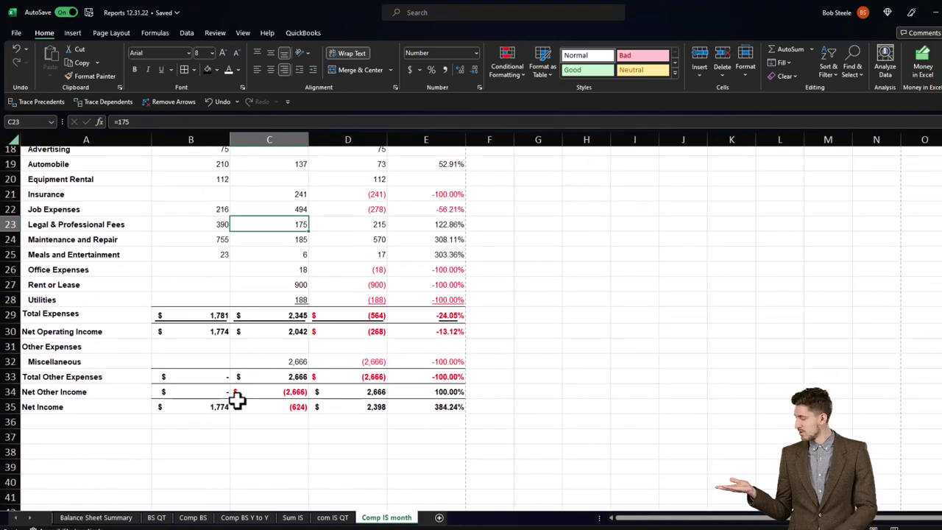
drag(221, 360, 398, 360)
click(160, 69)
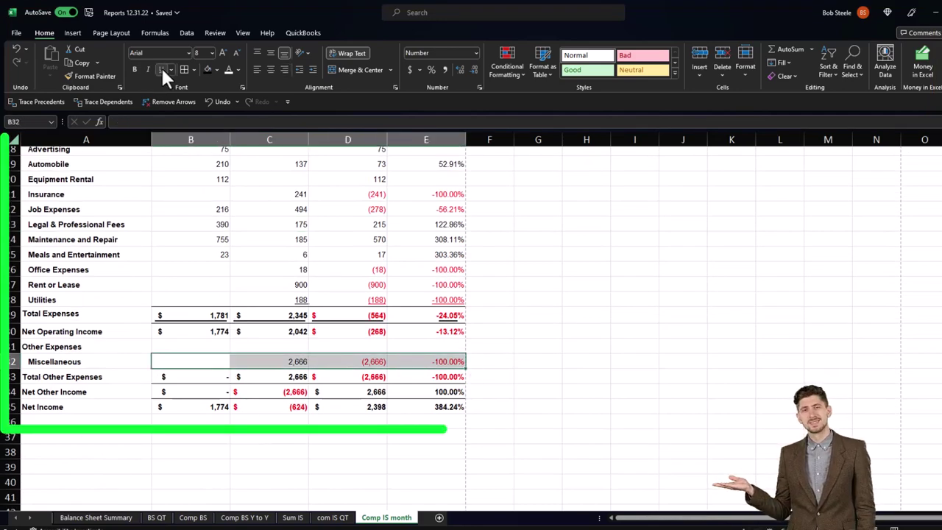
drag(216, 376, 416, 380)
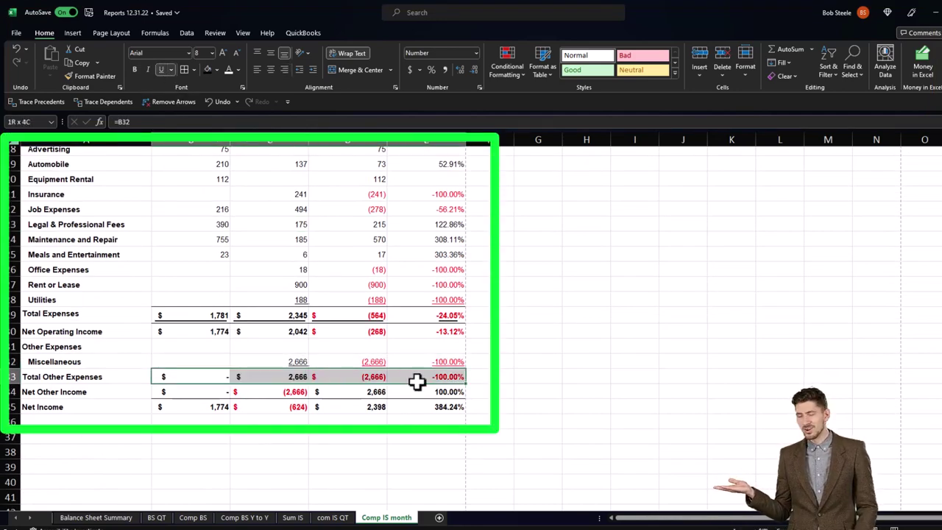
click(164, 69)
drag(212, 392, 385, 396)
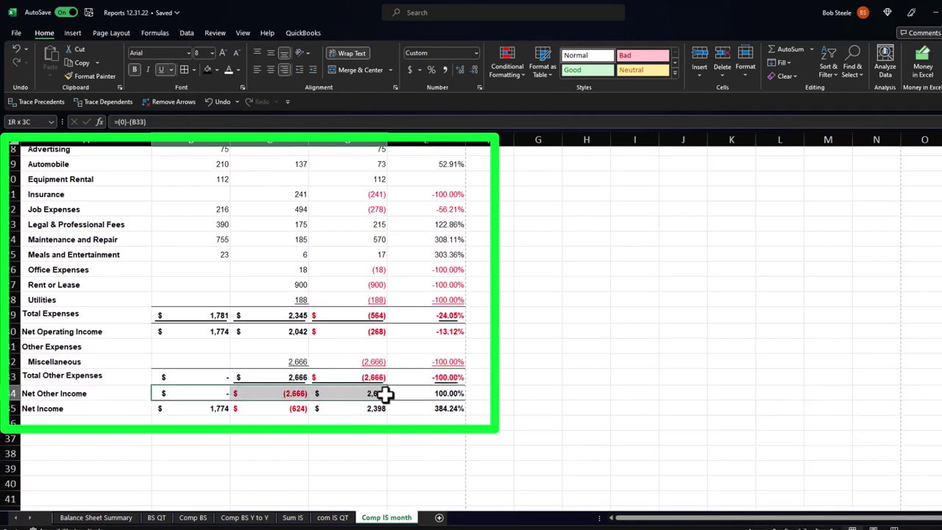
click(163, 67)
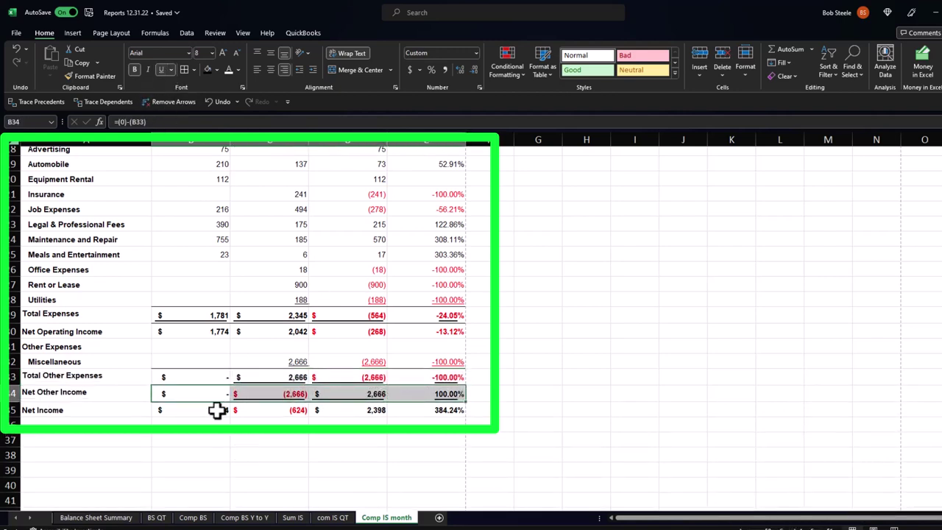
- Double-underline the Net Income figures in row 35
drag(217, 409, 425, 411)
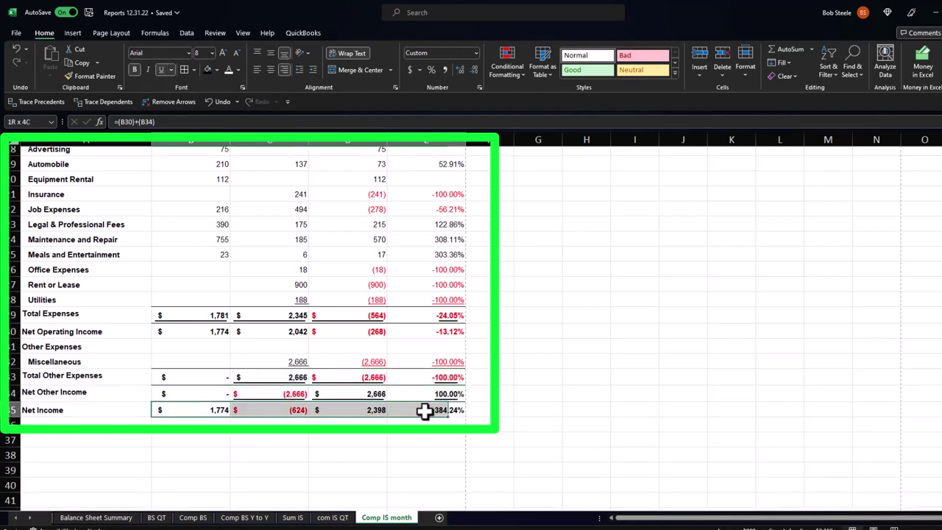
click(171, 70)
click(172, 98)
click(126, 325)
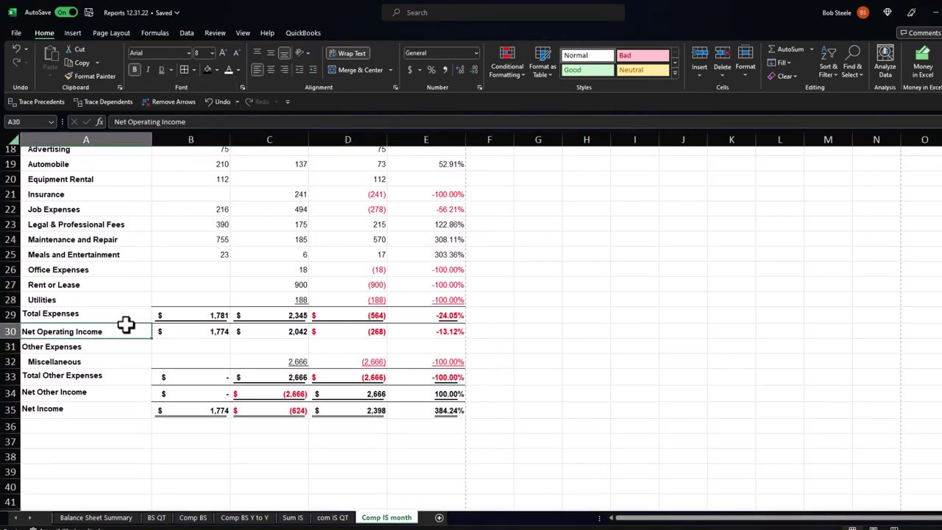
scroll(81, 335, up, 6)
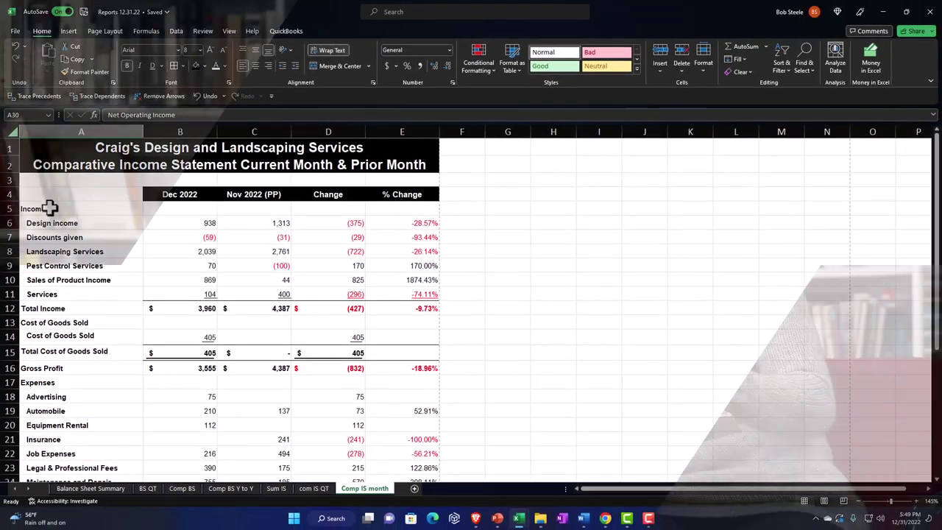
drag(47, 206, 411, 453)
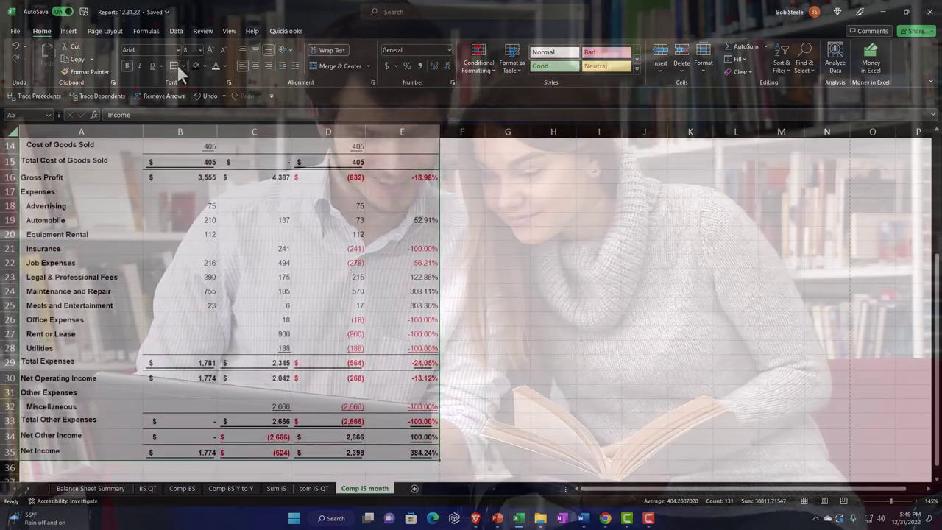
scroll(177, 67, up, 4)
scroll(169, 221, up, 1)
click(164, 320)
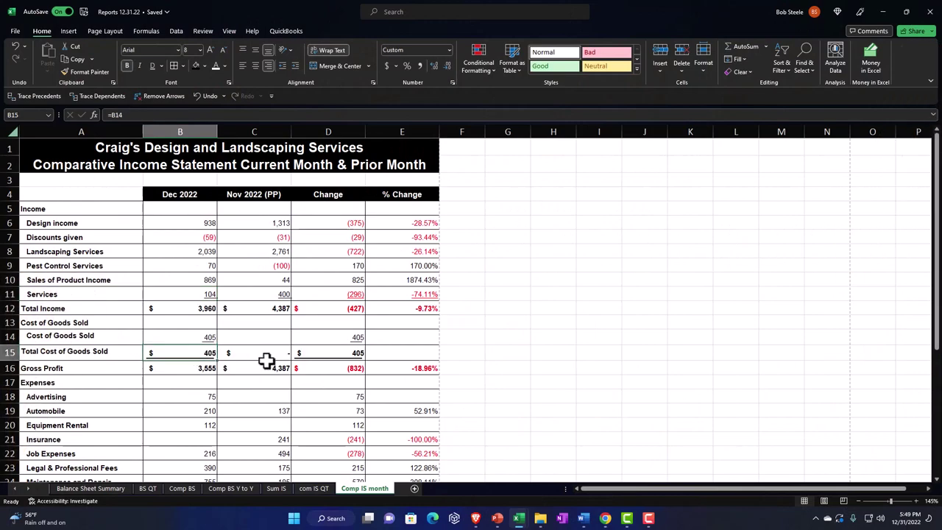
click(315, 355)
scroll(320, 365, down, 6)
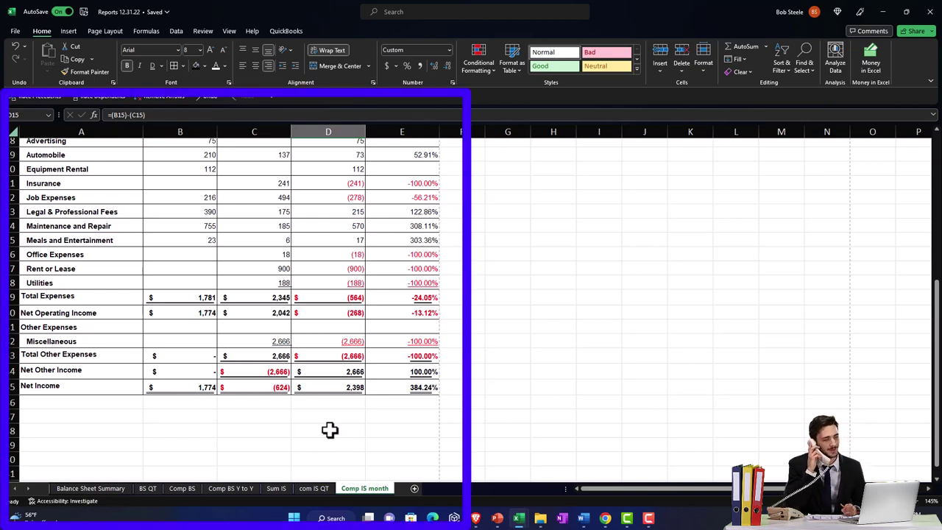
scroll(330, 431, up, 6)
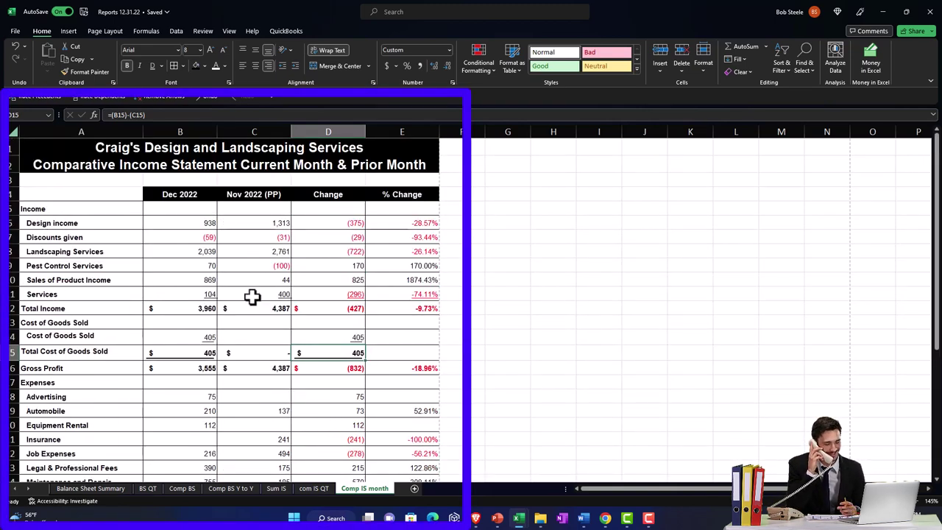
drag(187, 128, 385, 132)
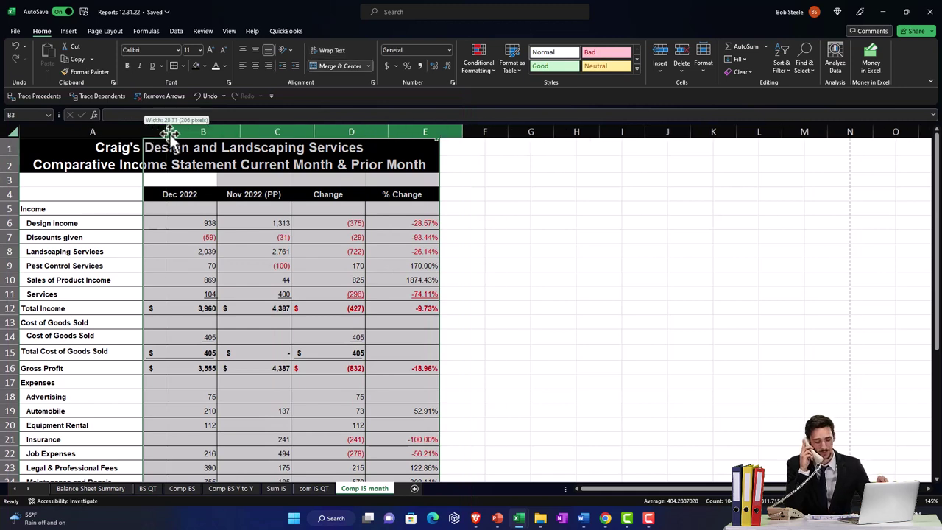
- Widen column A and narrow columns B through E together
drag(169, 132, 233, 133)
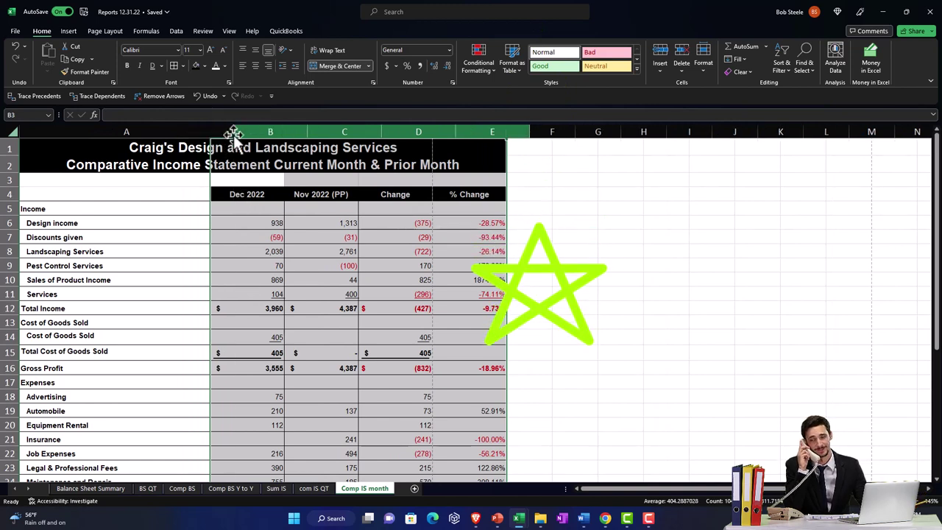
drag(306, 131, 282, 133)
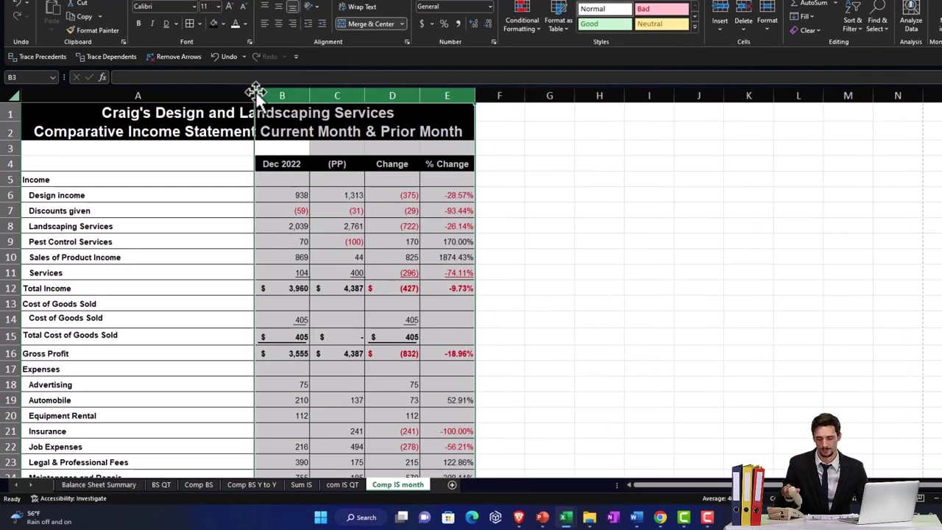
drag(267, 95, 277, 96)
drag(294, 211, 298, 226)
click(229, 302)
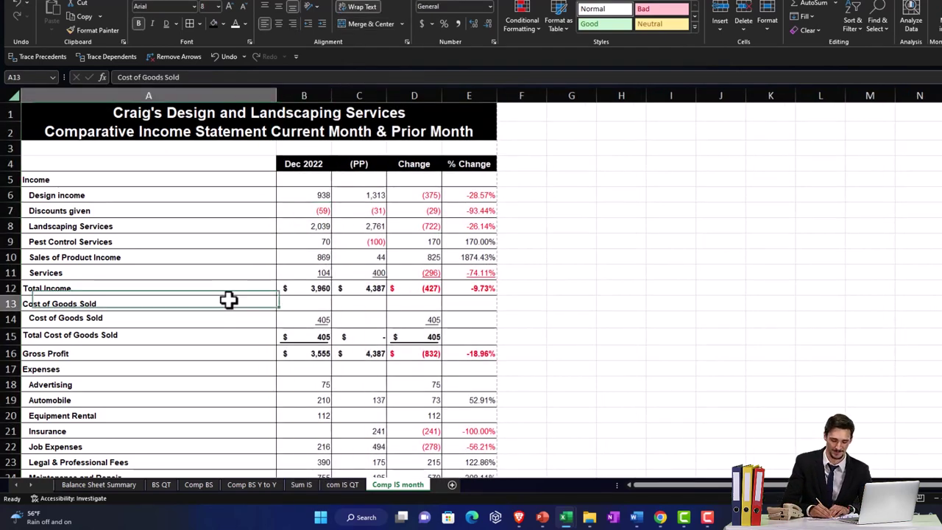
scroll(202, 315, down, 7)
scroll(202, 315, up, 7)
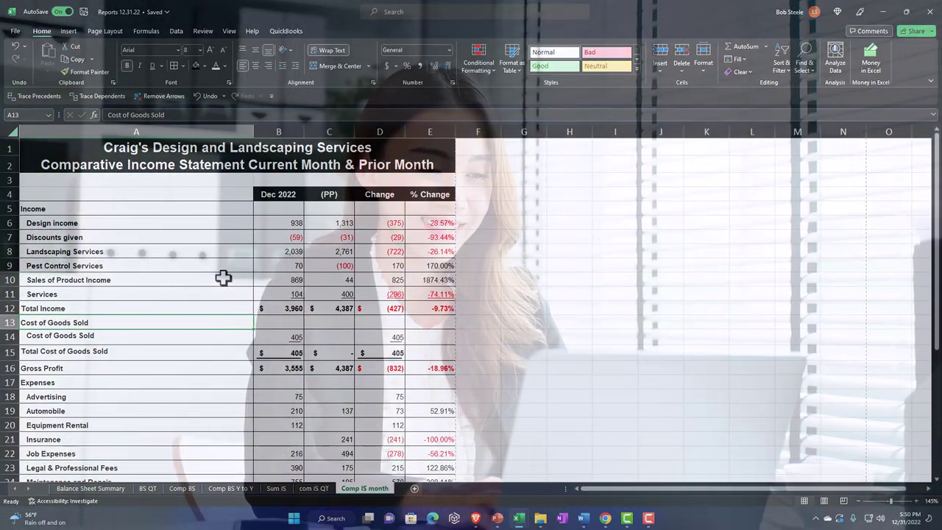
- Wrap the row 4 headings so 'Nov 2022 (PP)' sits on two lines
click(168, 194)
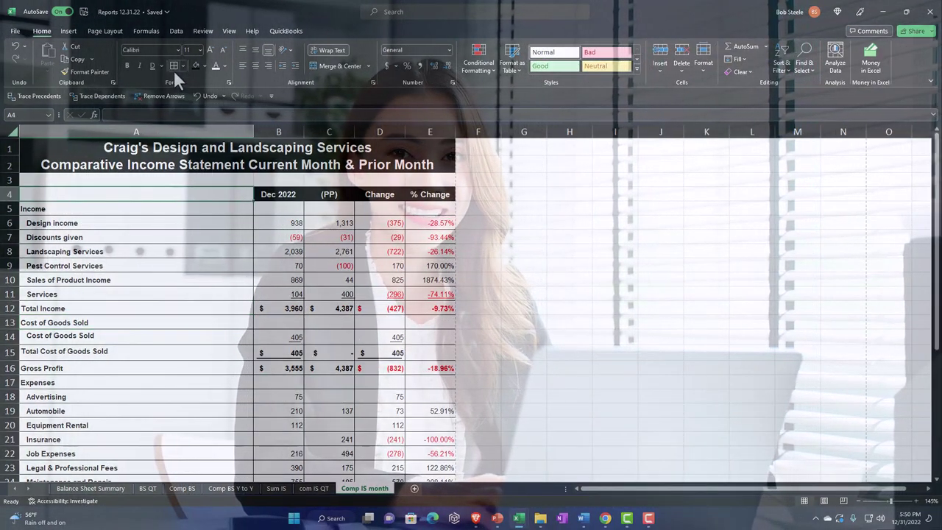
click(178, 286)
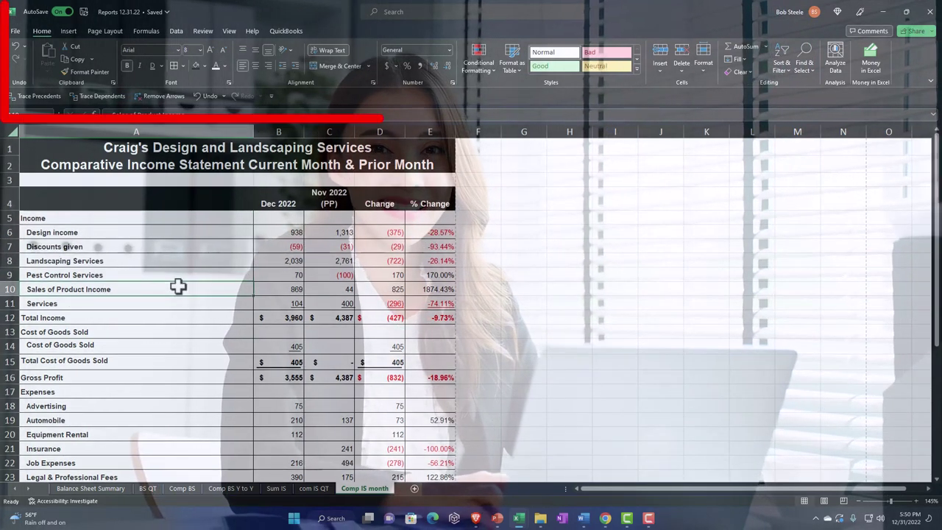
scroll(178, 286, down, 8)
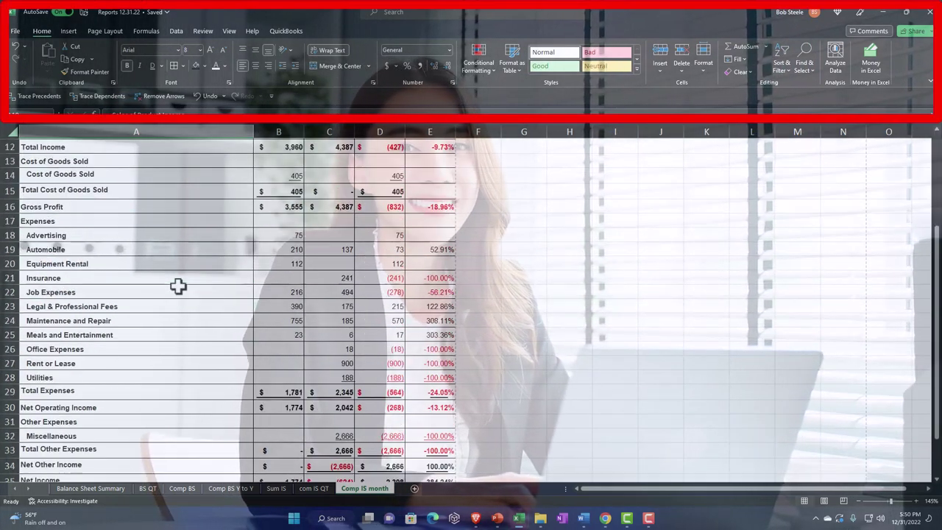
scroll(179, 286, up, 8)
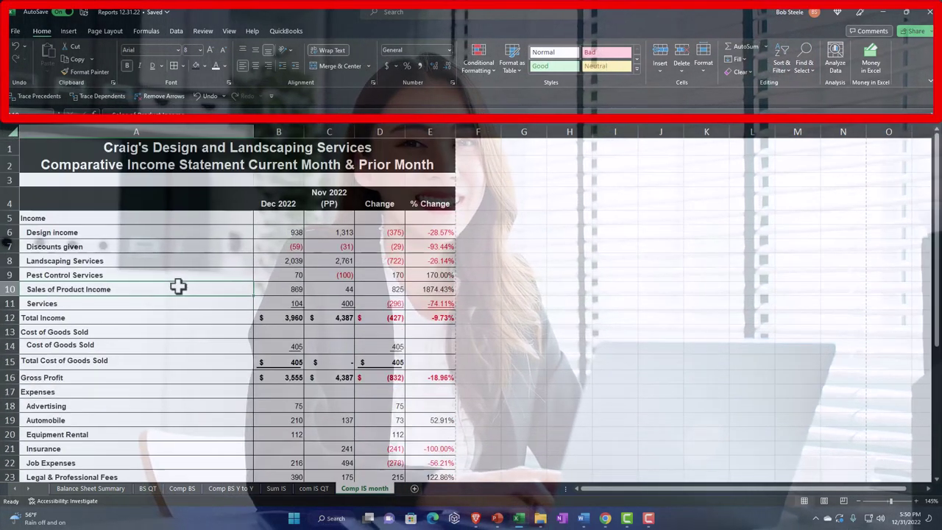
- Print the entire workbook with CutePDF Writer, overwriting the Reports 12.31.22 PDF
click(15, 32)
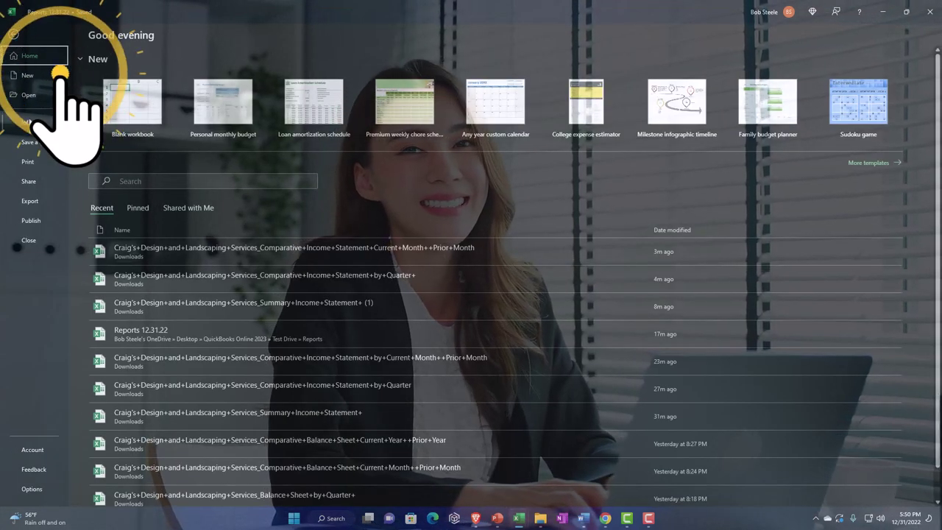
click(27, 160)
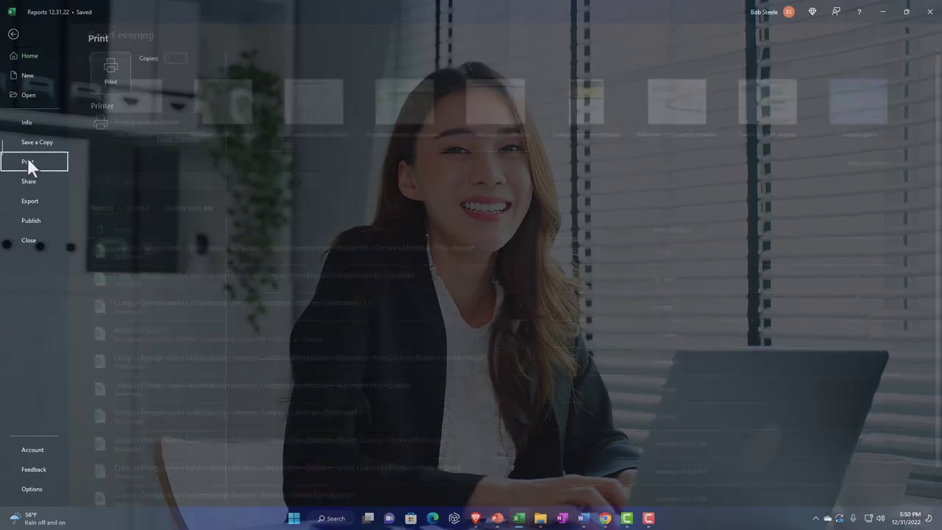
scroll(502, 209, down, 5)
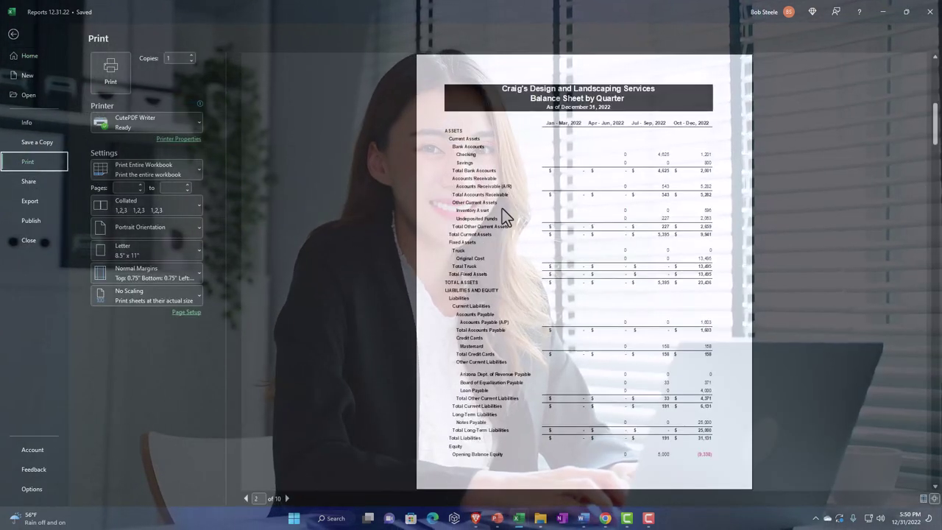
scroll(502, 210, down, 3)
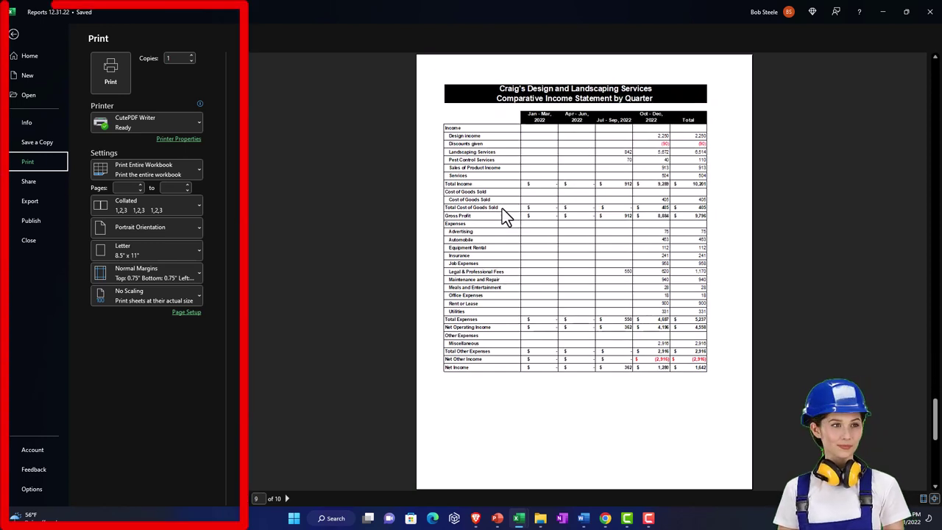
scroll(502, 208, down, 1)
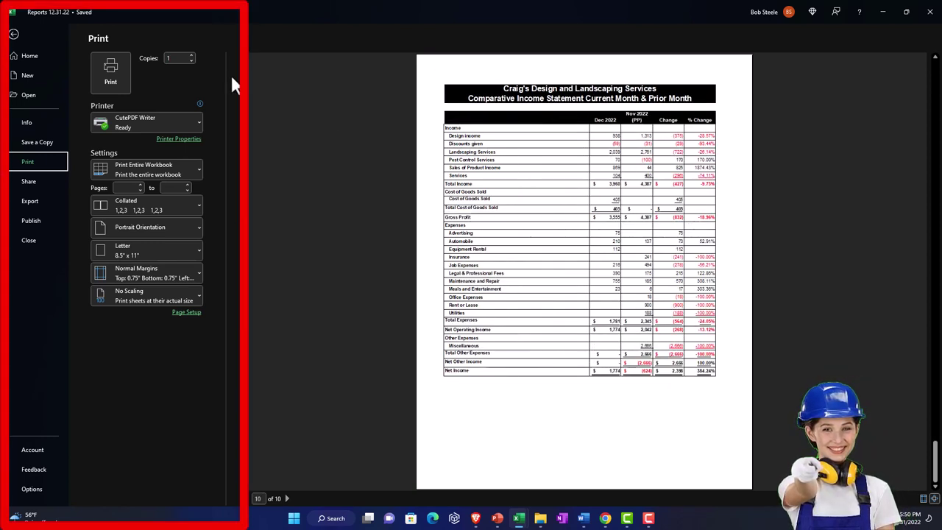
key(Escape)
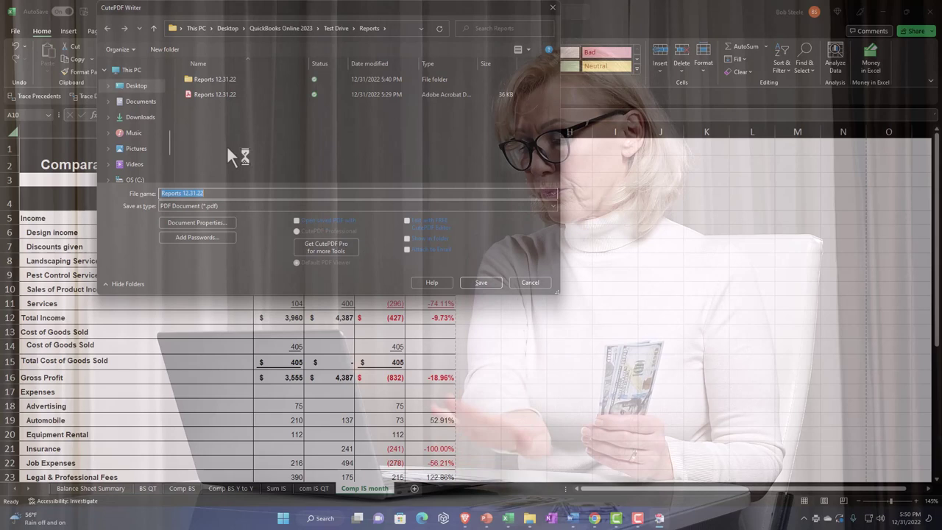
double_click(203, 93)
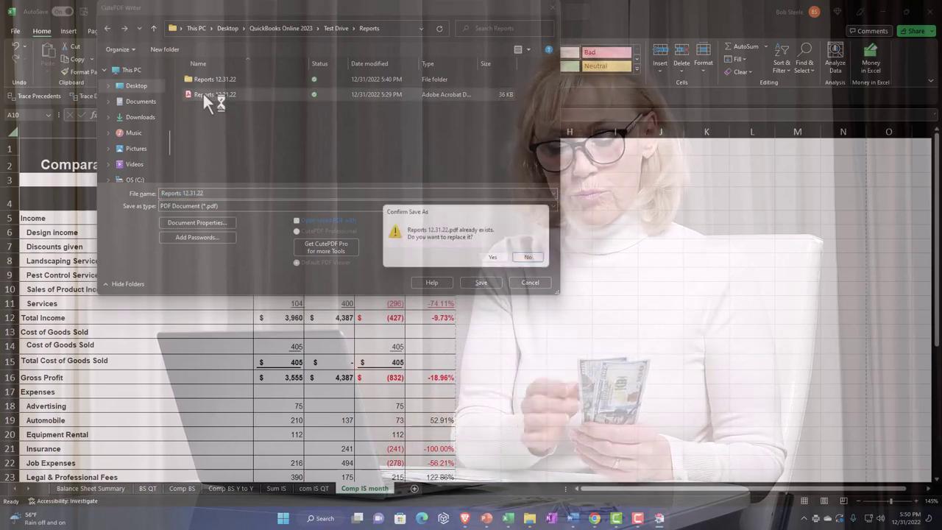
click(494, 258)
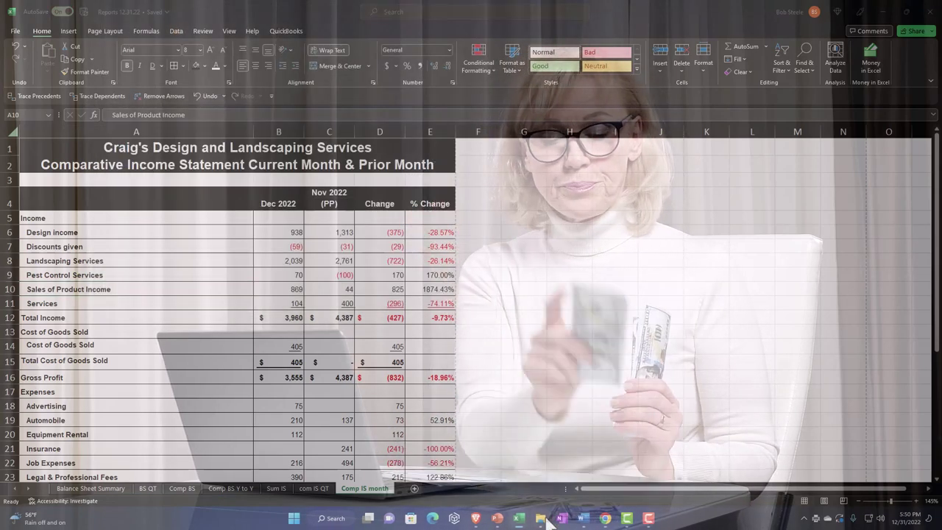
- Open the Reports 12.31.22 PDF from the Reports folder in File Explorer
mouse_move(543, 518)
click(608, 475)
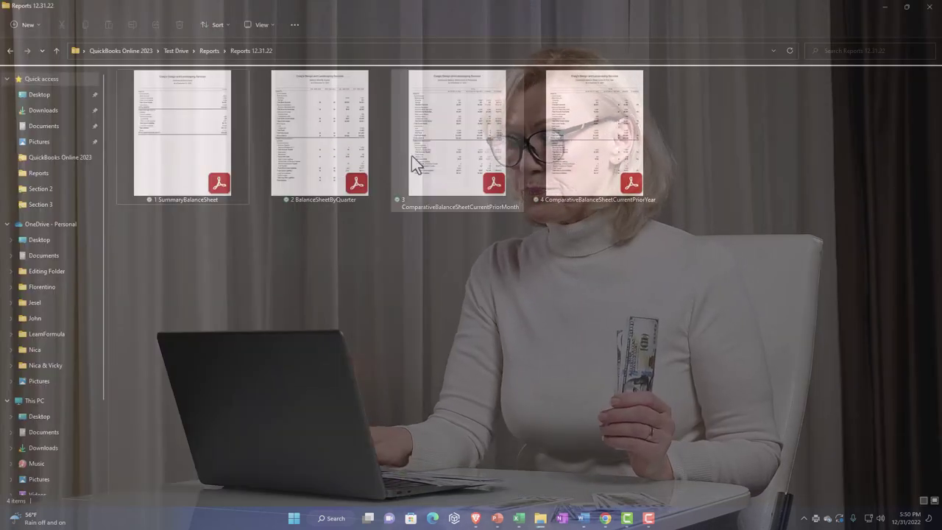
click(209, 51)
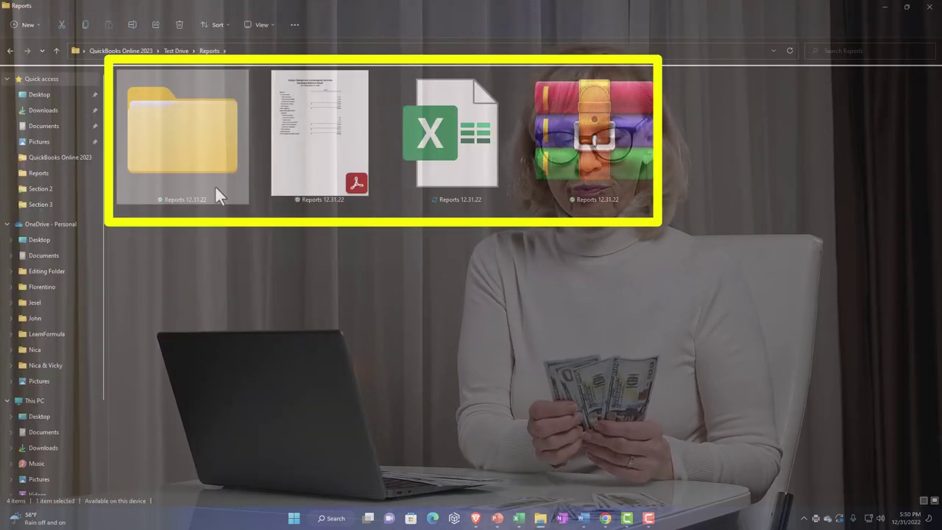
mouse_move(216, 193)
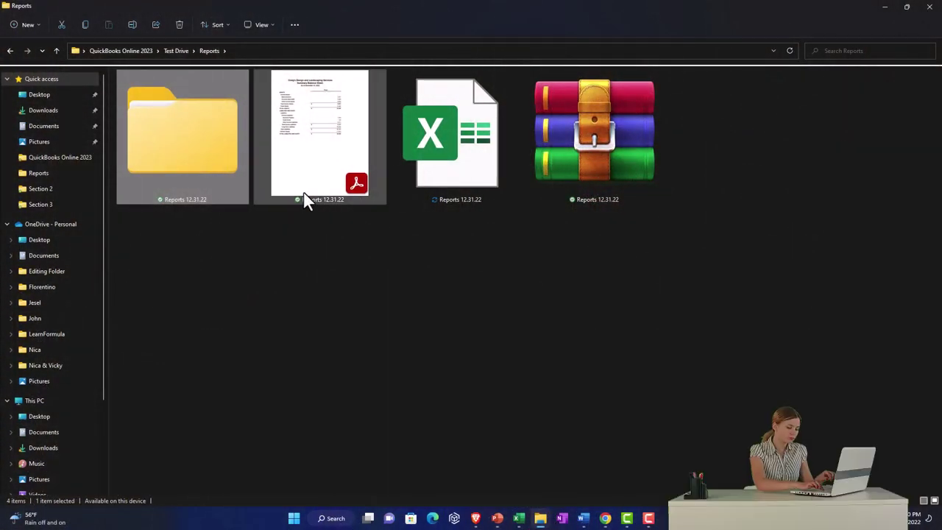
click(314, 178)
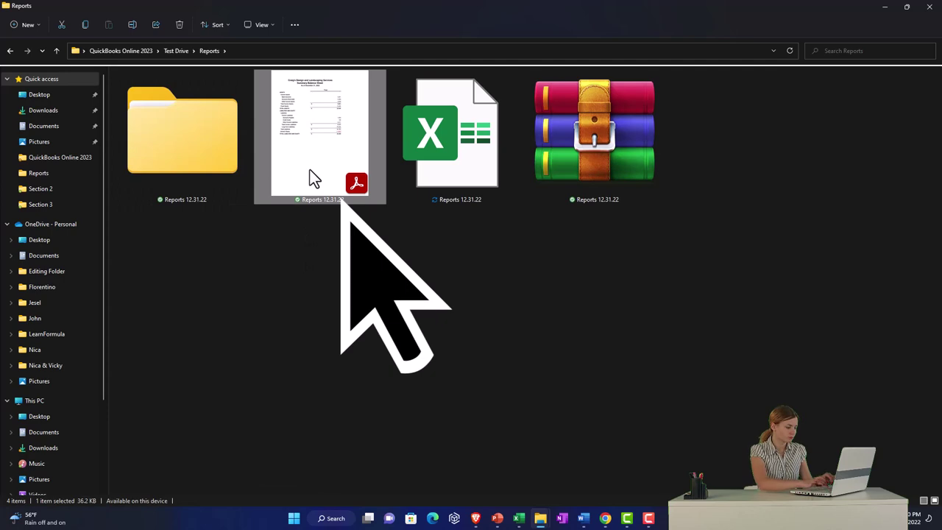
double_click(314, 178)
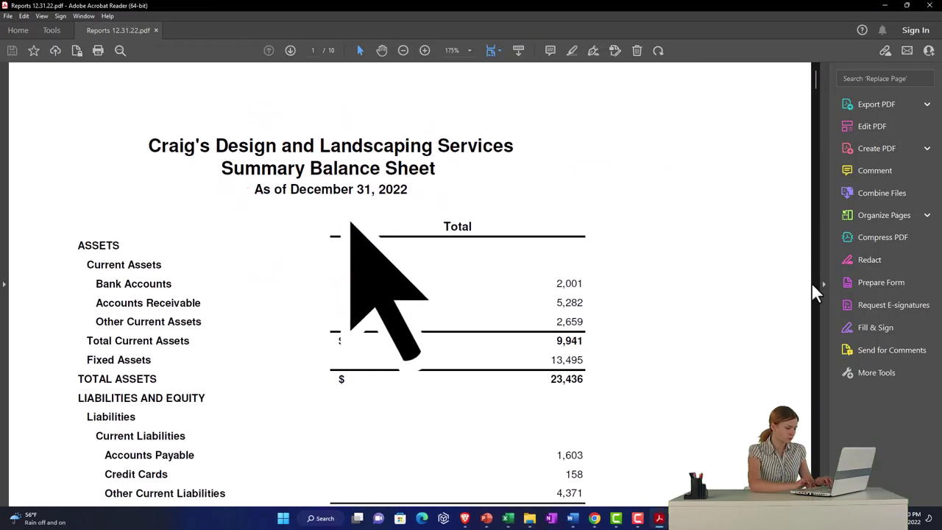
- Hide the Tools pane and scroll through all ten pages of the reports PDF
click(824, 284)
scroll(603, 328, down, 5)
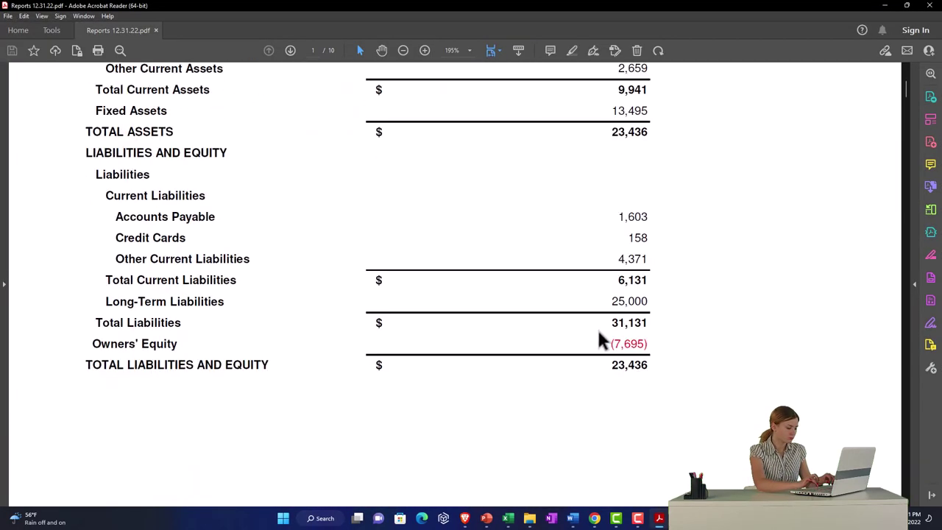
scroll(596, 342, down, 10)
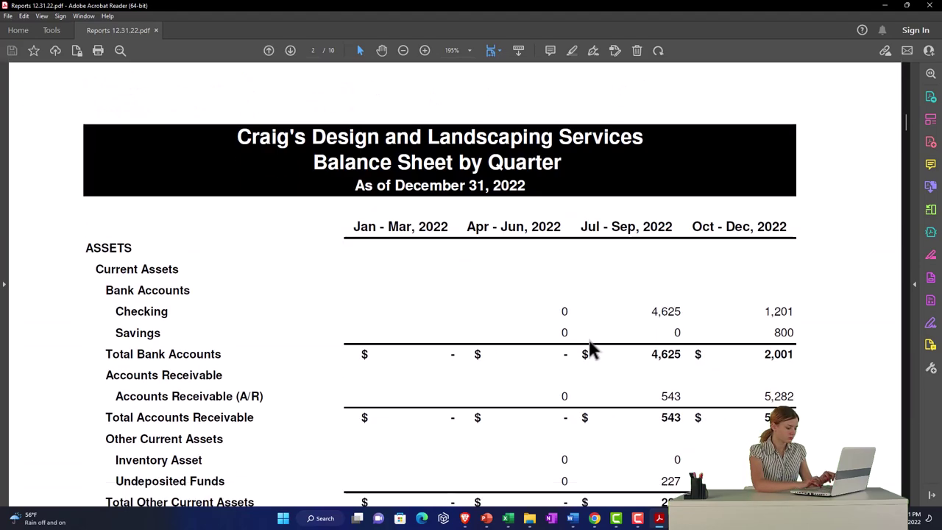
scroll(593, 350, down, 12)
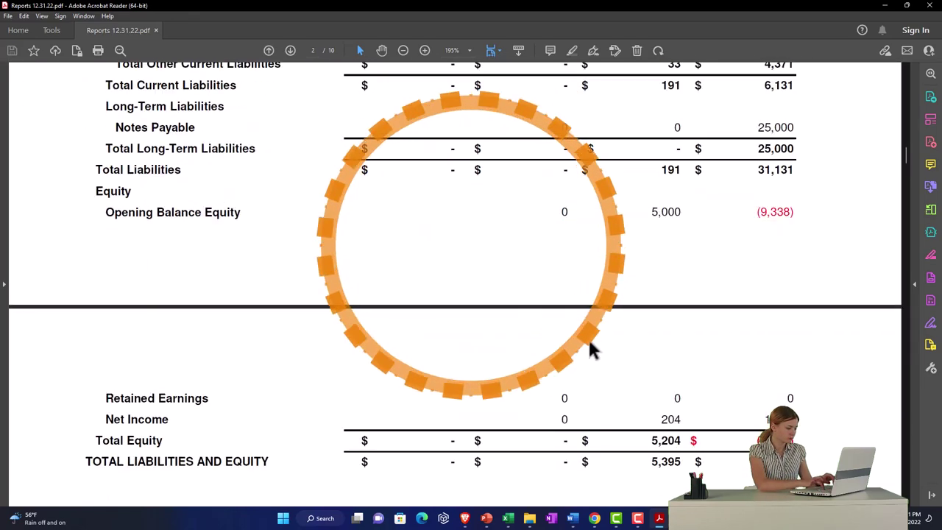
scroll(592, 351, down, 5)
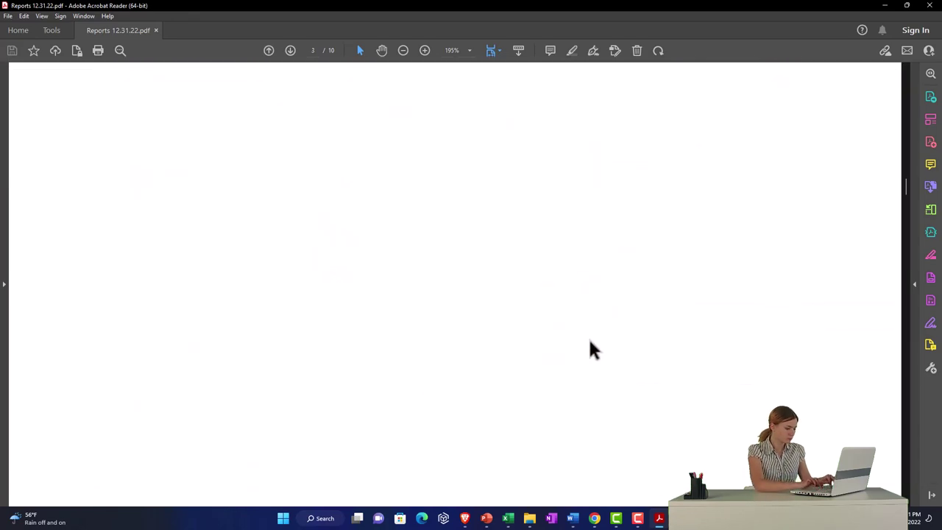
scroll(589, 341, down, 10)
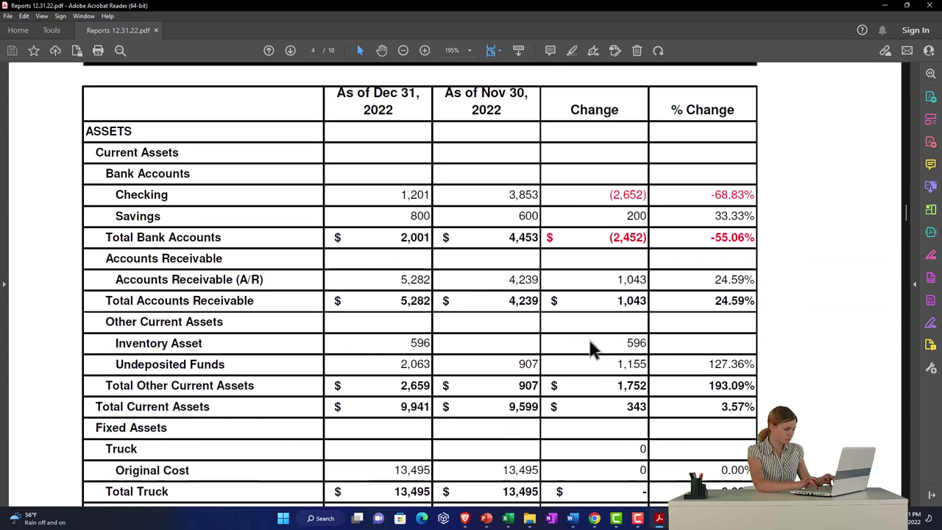
scroll(590, 346, down, 10)
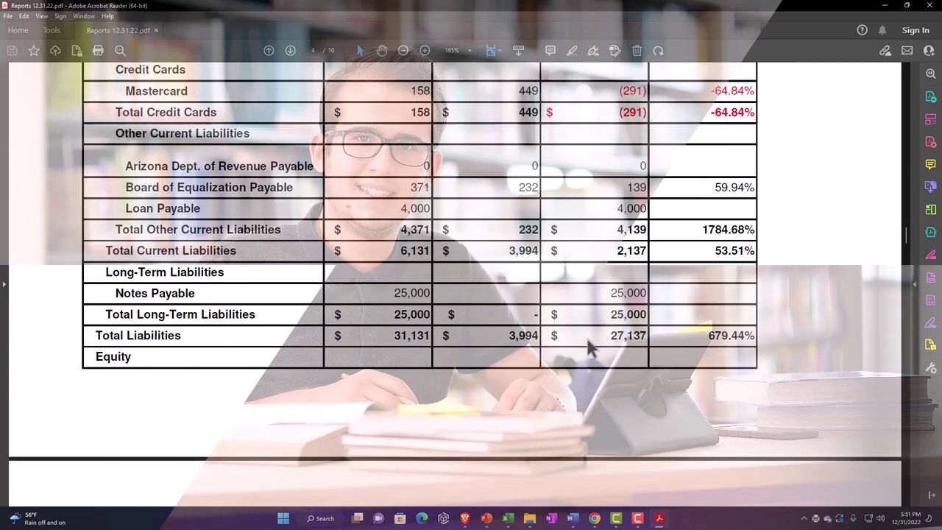
scroll(585, 335, down, 10)
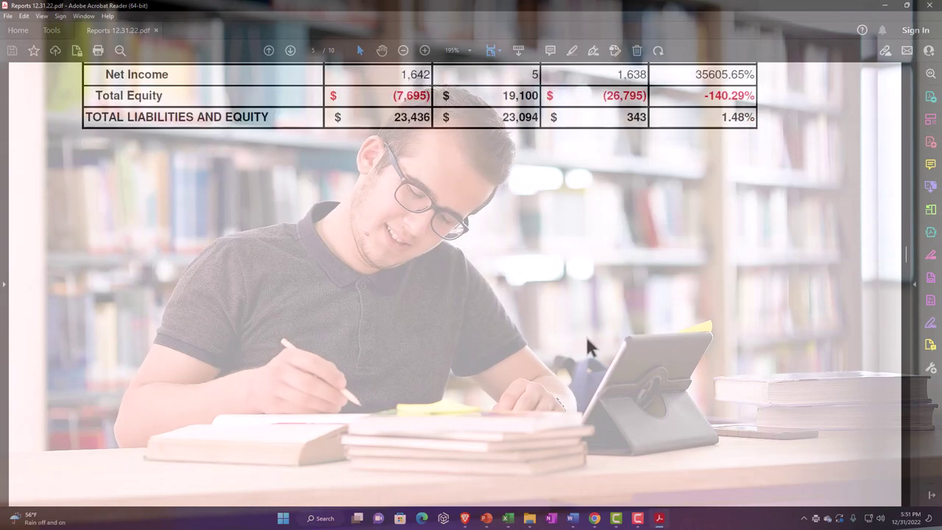
scroll(588, 346, down, 3)
scroll(589, 346, down, 5)
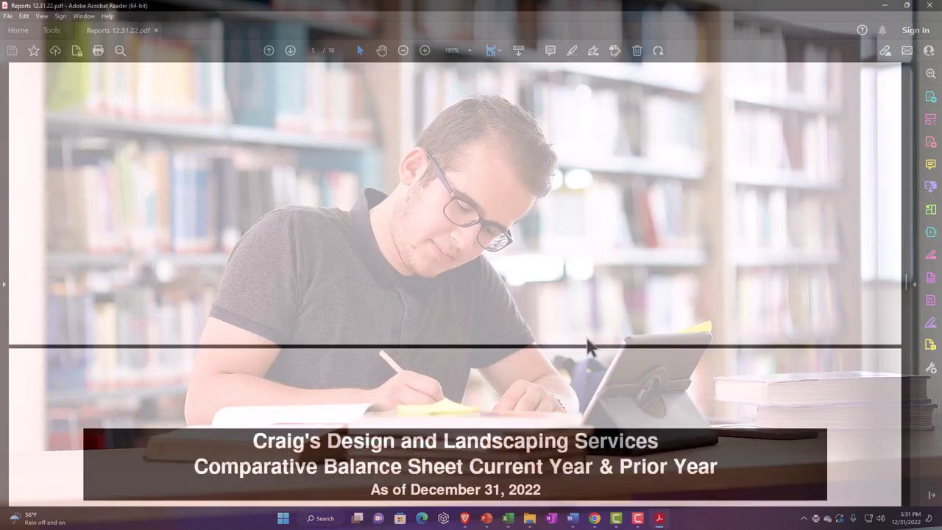
scroll(587, 341, down, 10)
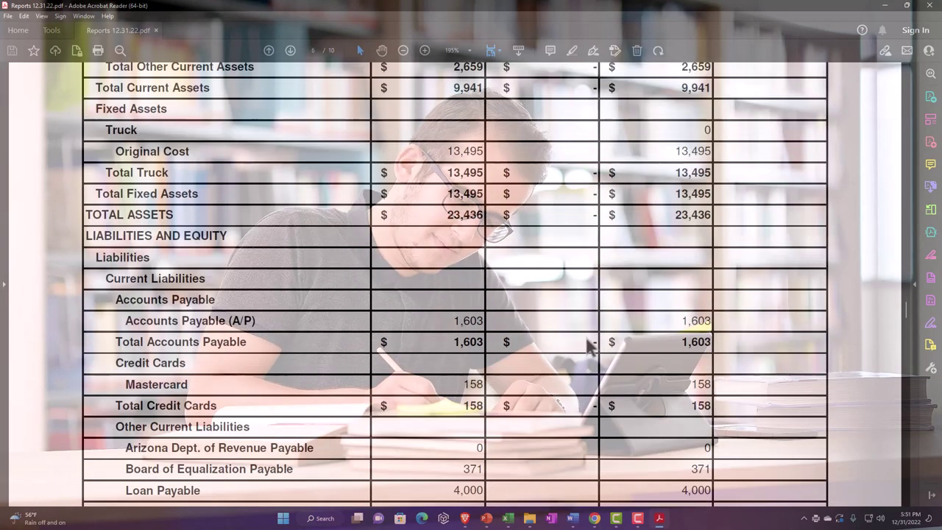
scroll(587, 345, down, 10)
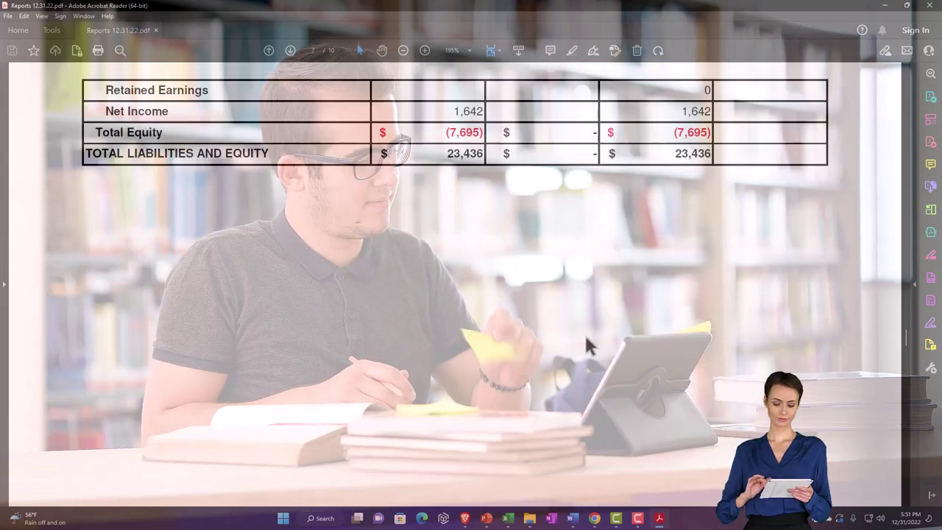
scroll(587, 343, down, 10)
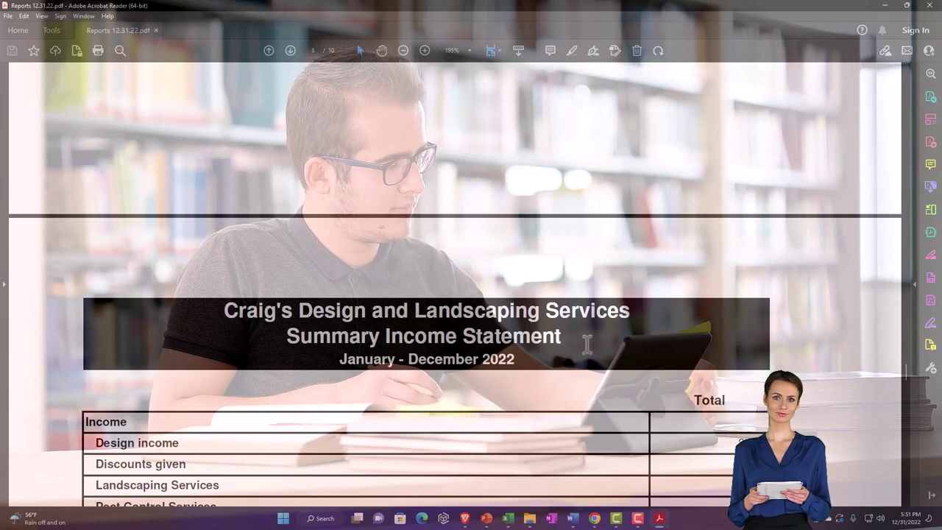
scroll(588, 343, down, 10)
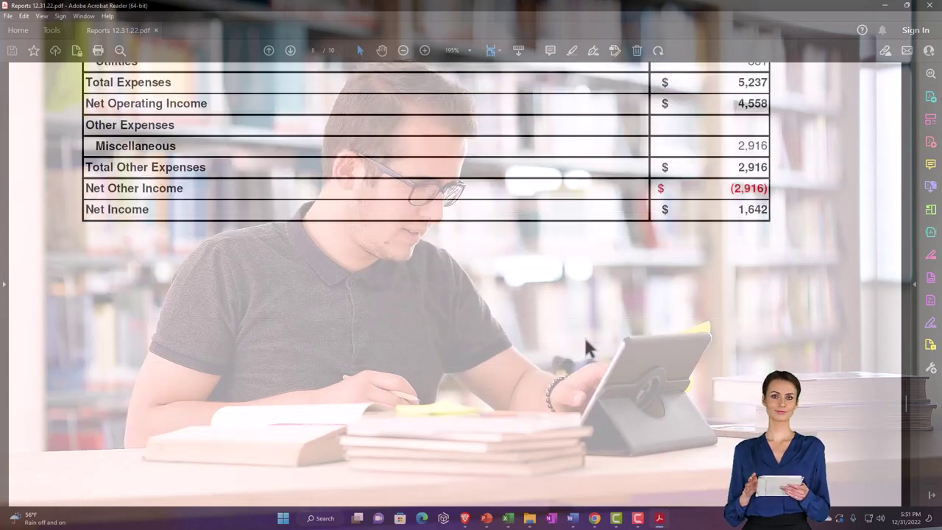
scroll(587, 347, down, 10)
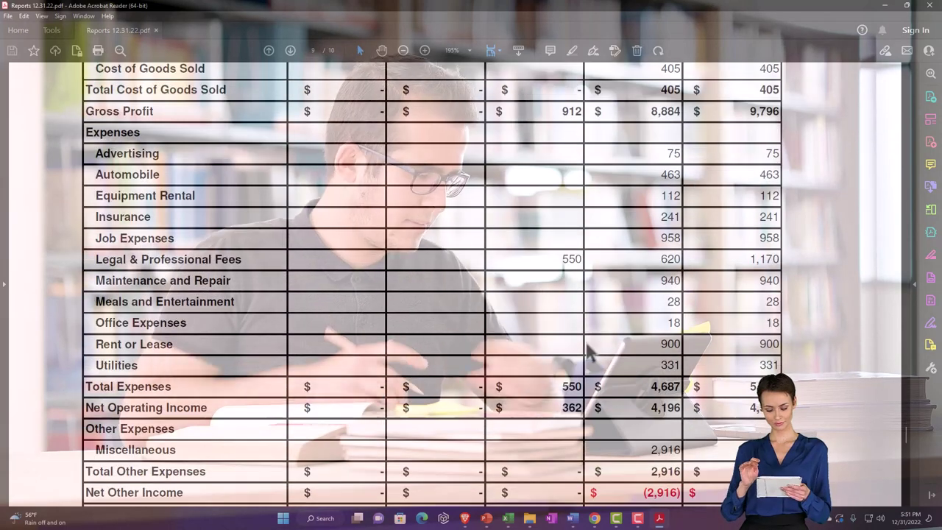
scroll(587, 350, down, 10)
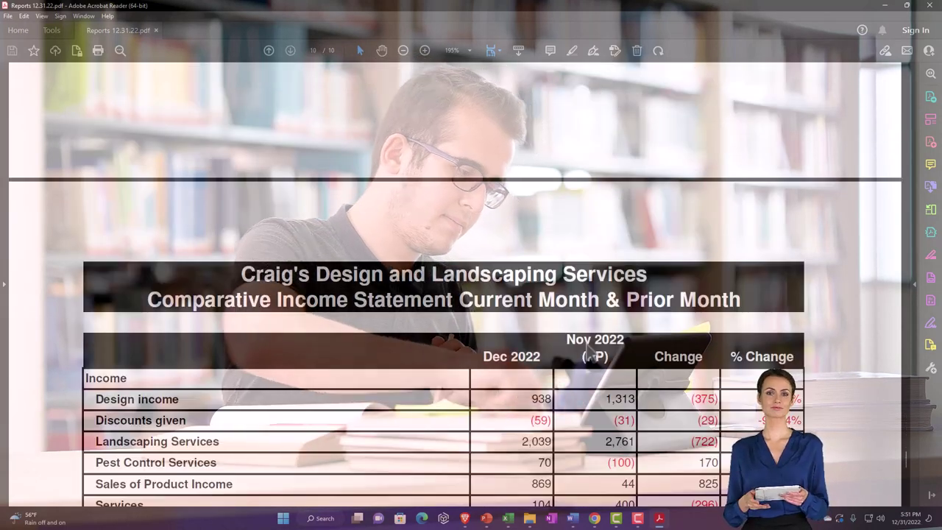
scroll(587, 350, down, 10)
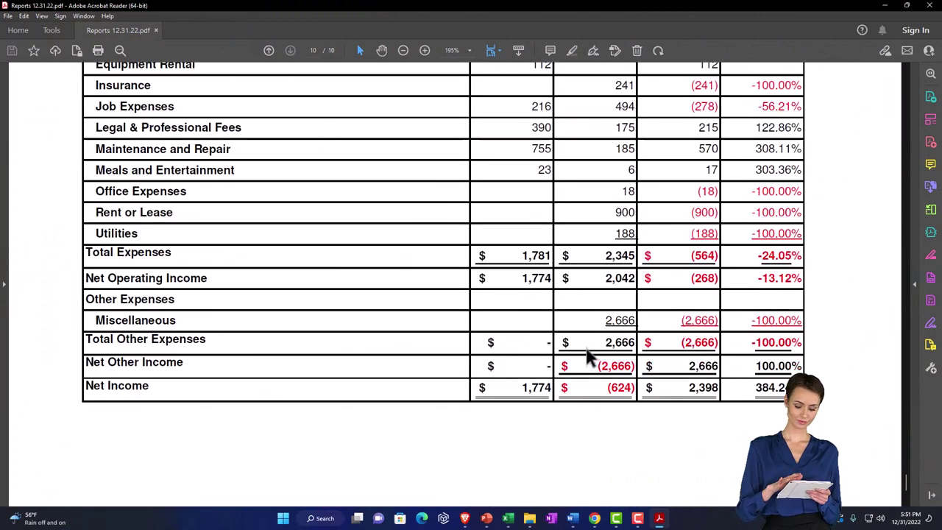
scroll(587, 356, down, 3)
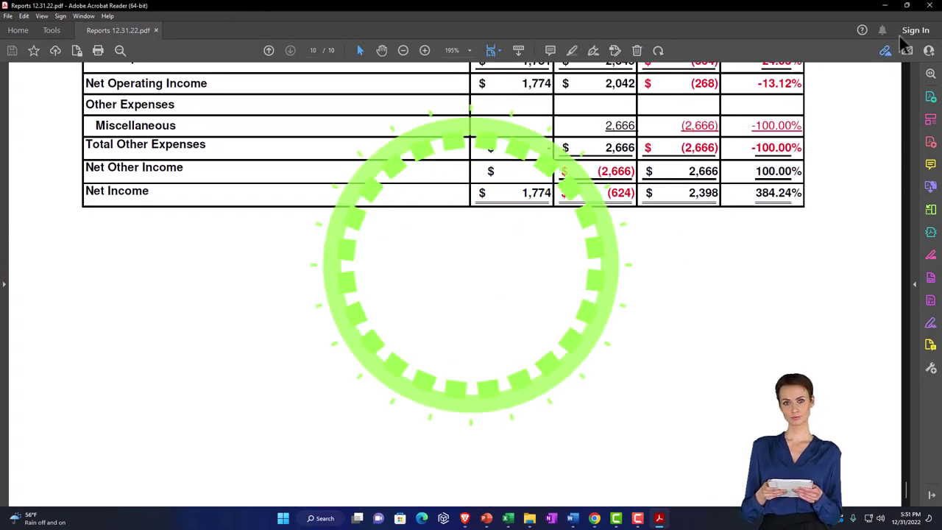
- Close Acrobat Reader and minimize the Reports folder window
click(930, 8)
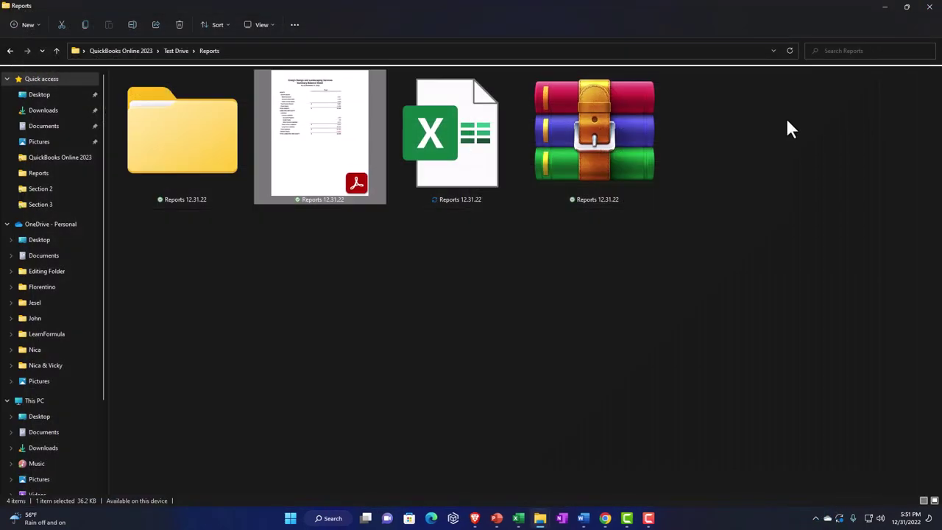
mouse_move(543, 514)
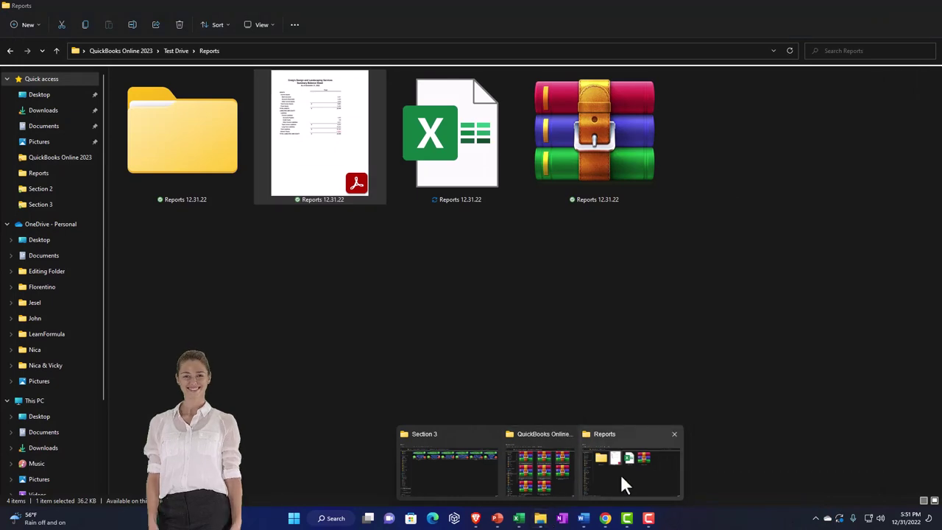
click(621, 474)
- Return to QuickBooks Online and open the Custom reports list from the navigation menu
mouse_move(605, 517)
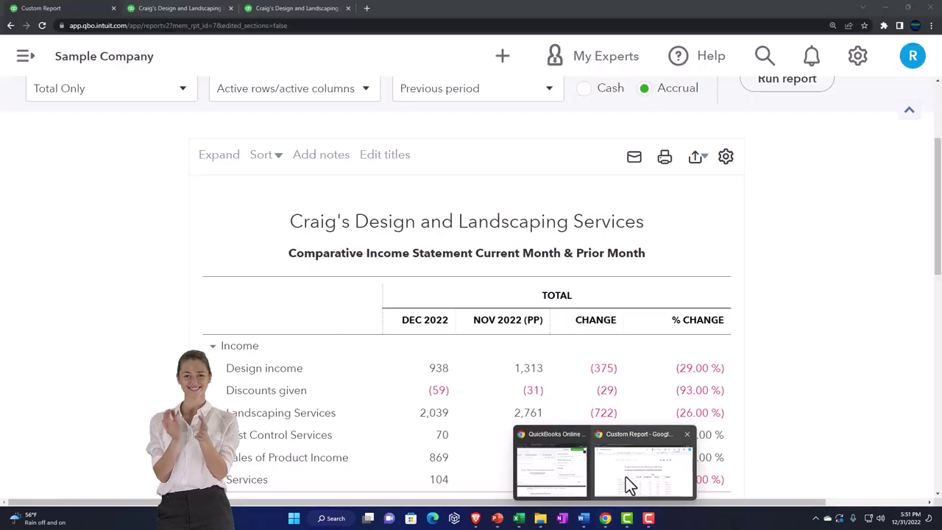
click(625, 479)
scroll(231, 250, up, 3)
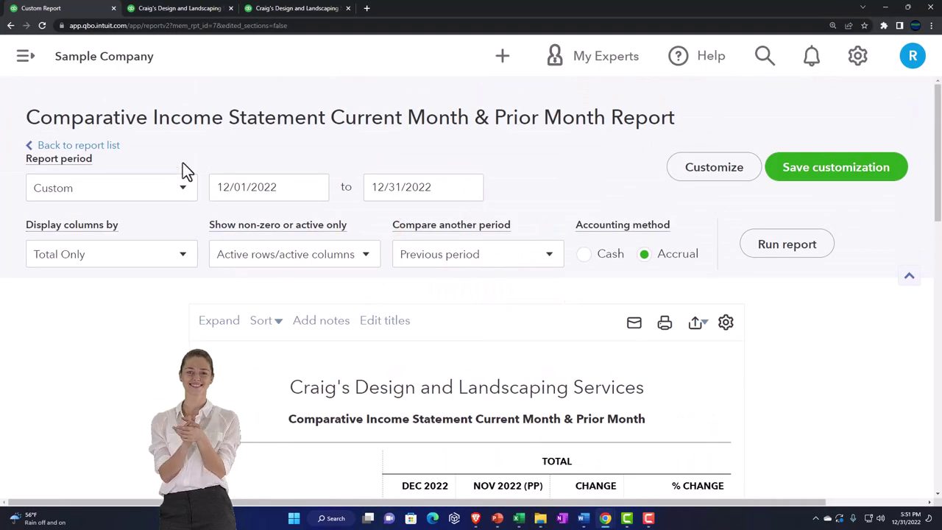
click(857, 59)
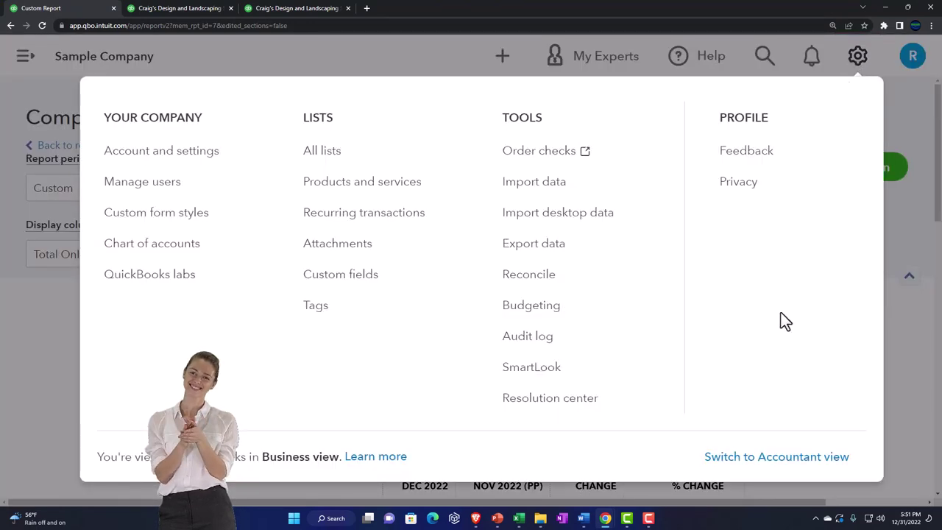
click(56, 346)
click(25, 56)
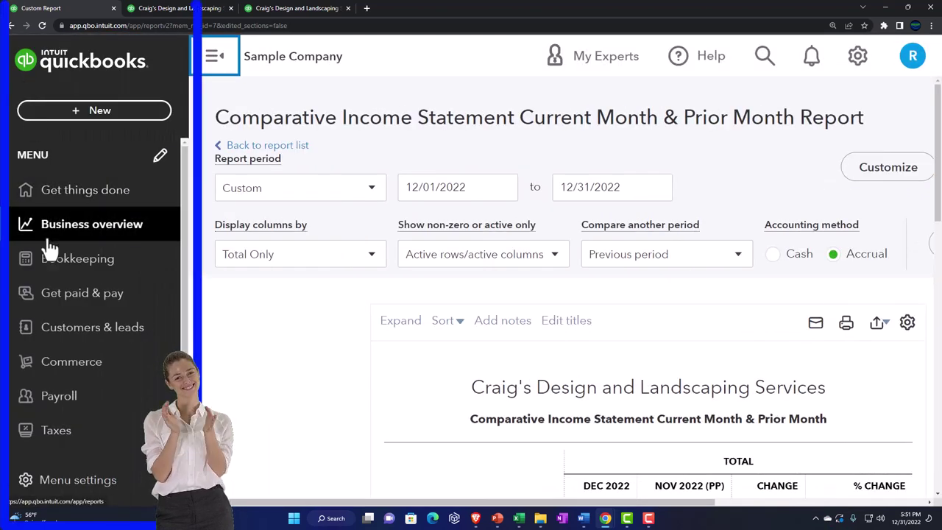
click(61, 241)
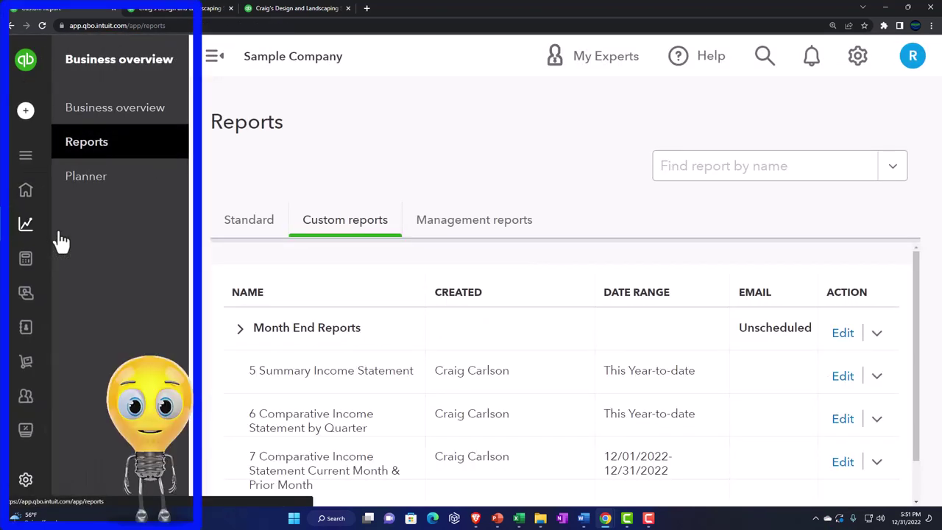